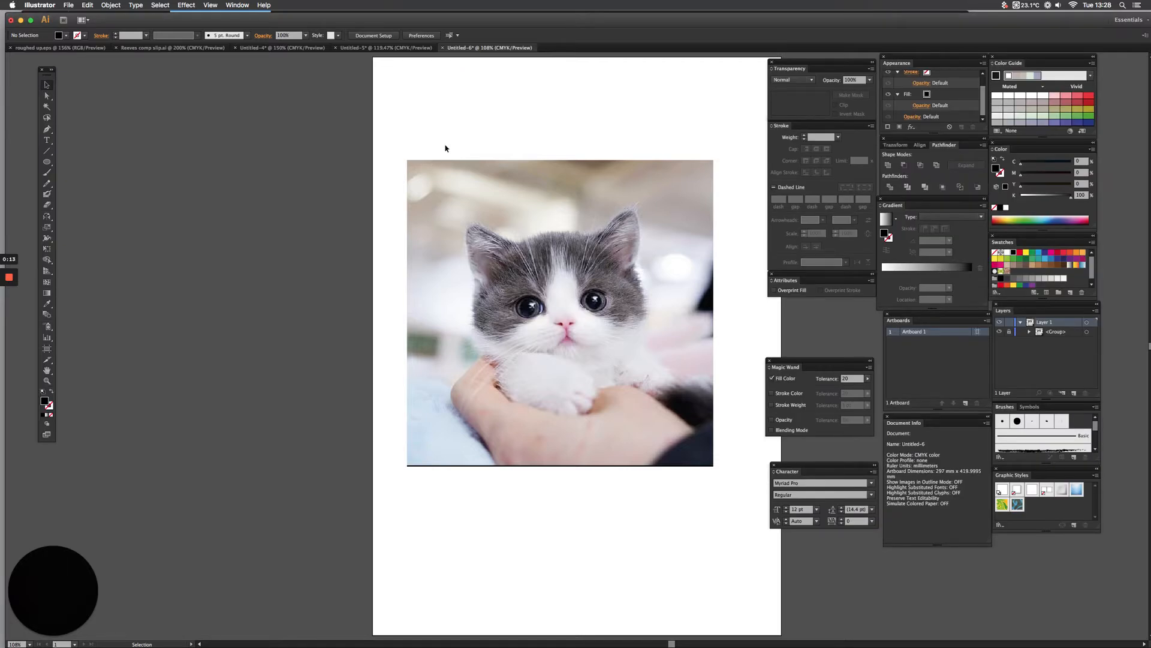
# With the Pen tool, trace the kitten's head outline from the top of the head around the left ear and down the left cheek
pyautogui.moveTo(429, 131); pyautogui.dragTo(502, 199)
pyautogui.moveTo(398, 127); pyautogui.dragTo(461, 192)
pyautogui.click(47, 132)
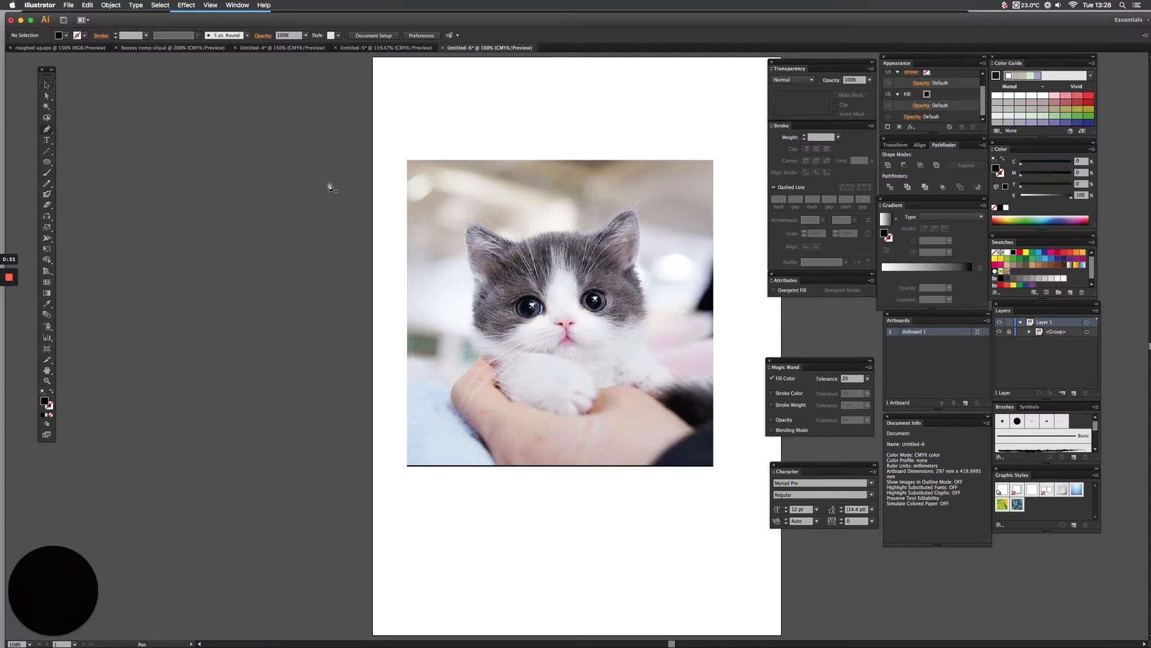
pyautogui.moveTo(439, 191); pyautogui.dragTo(696, 414)
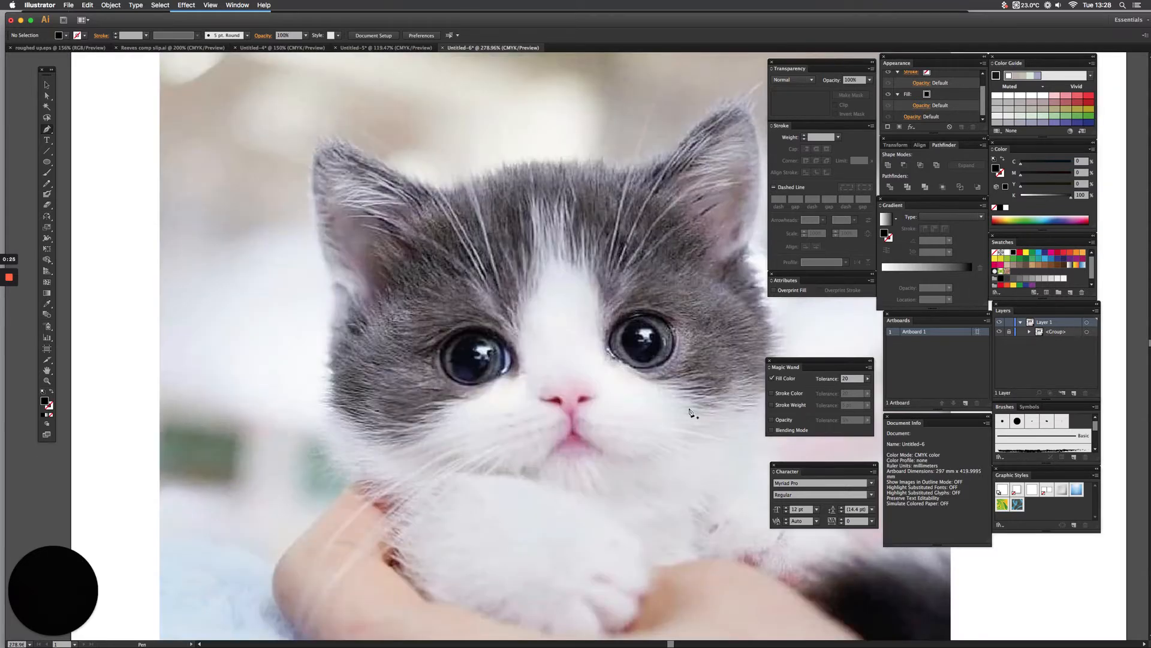
pyautogui.click(617, 175)
pyautogui.click(436, 189)
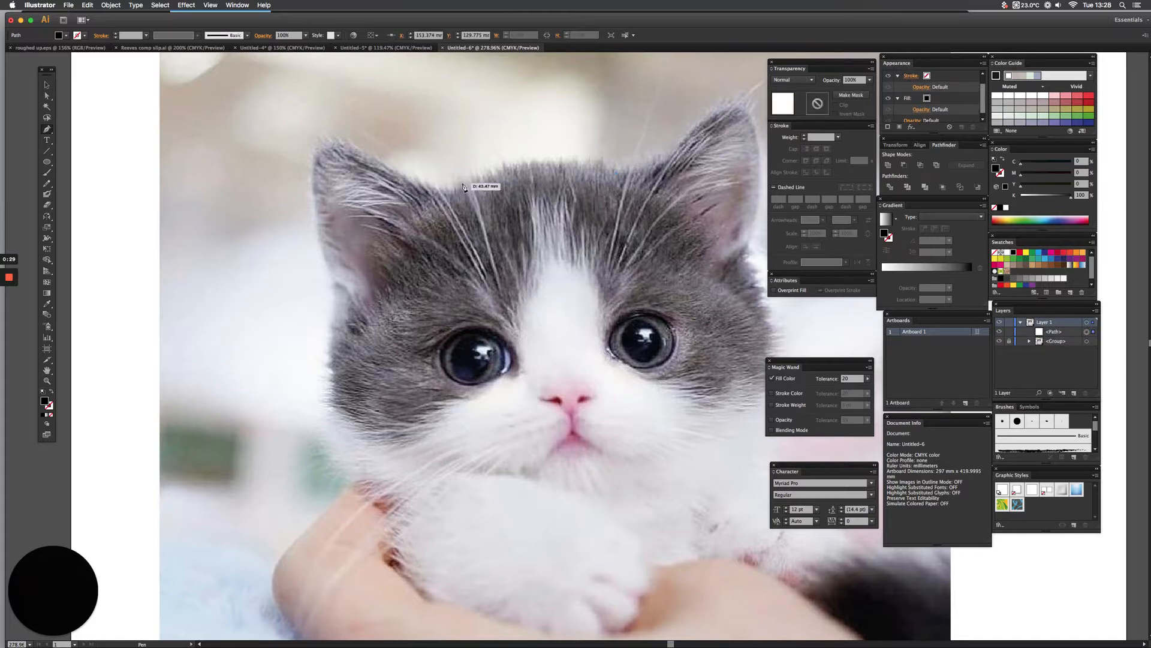
pyautogui.moveTo(398, 200); pyautogui.dragTo(367, 227)
pyautogui.click(463, 183)
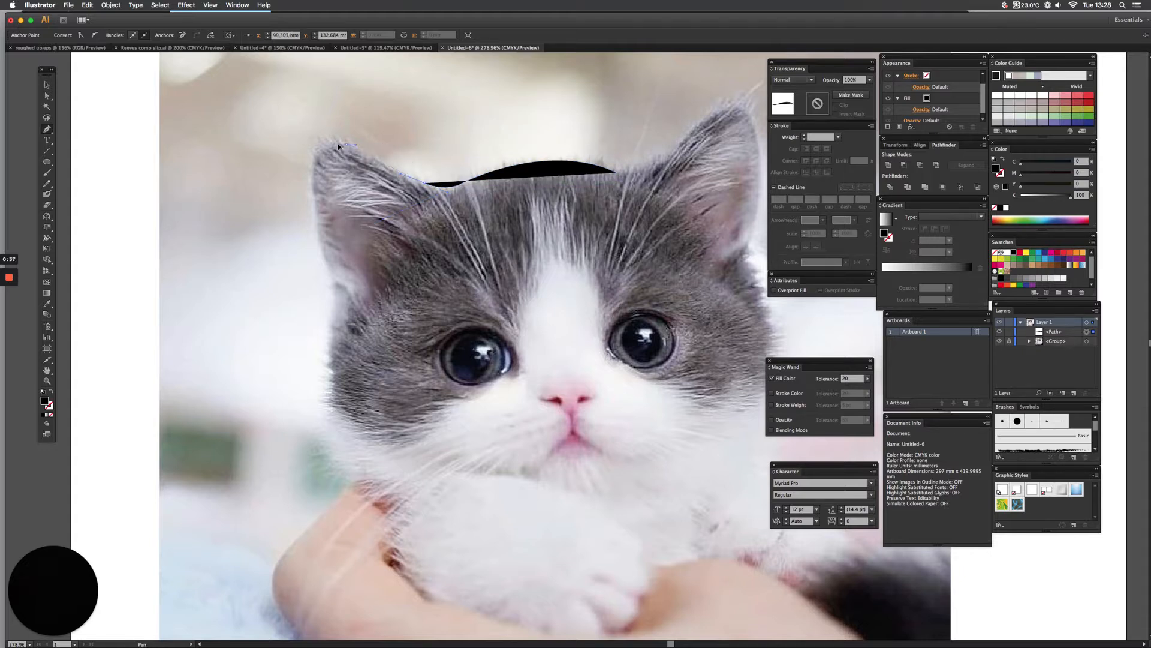
pyautogui.moveTo(340, 143); pyautogui.dragTo(334, 378)
pyautogui.scroll(-5, 360, 396)
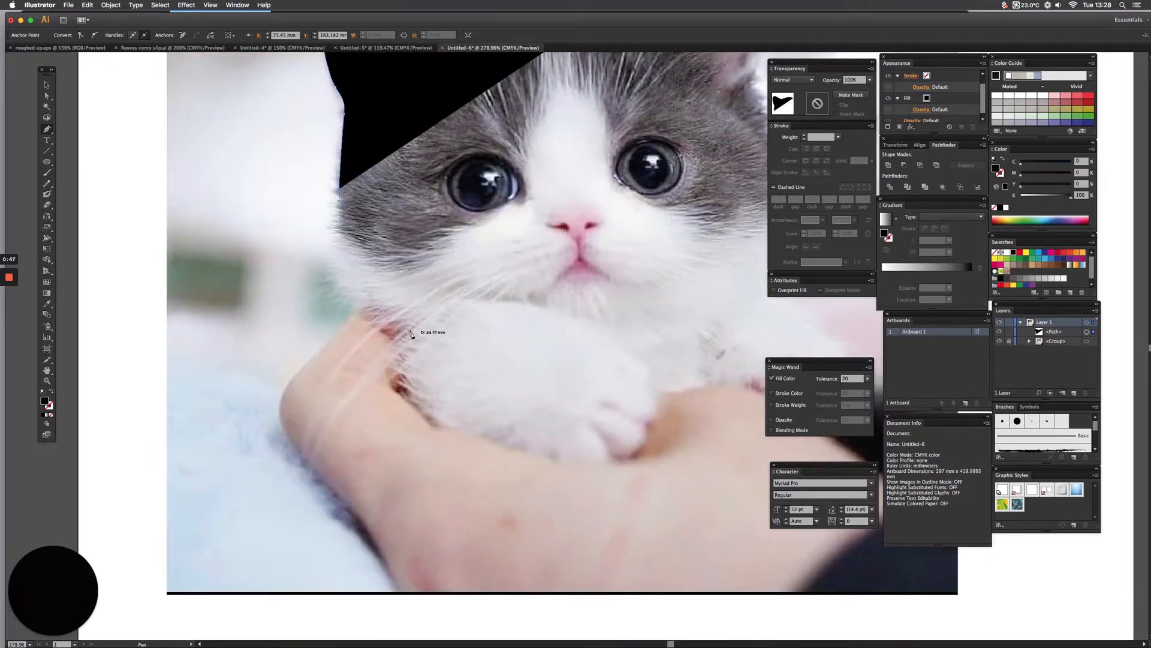
# Continue the head outline with curves around the lower left cheek, under the chin and up to the right cheek
pyautogui.moveTo(412, 333); pyautogui.dragTo(500, 360)
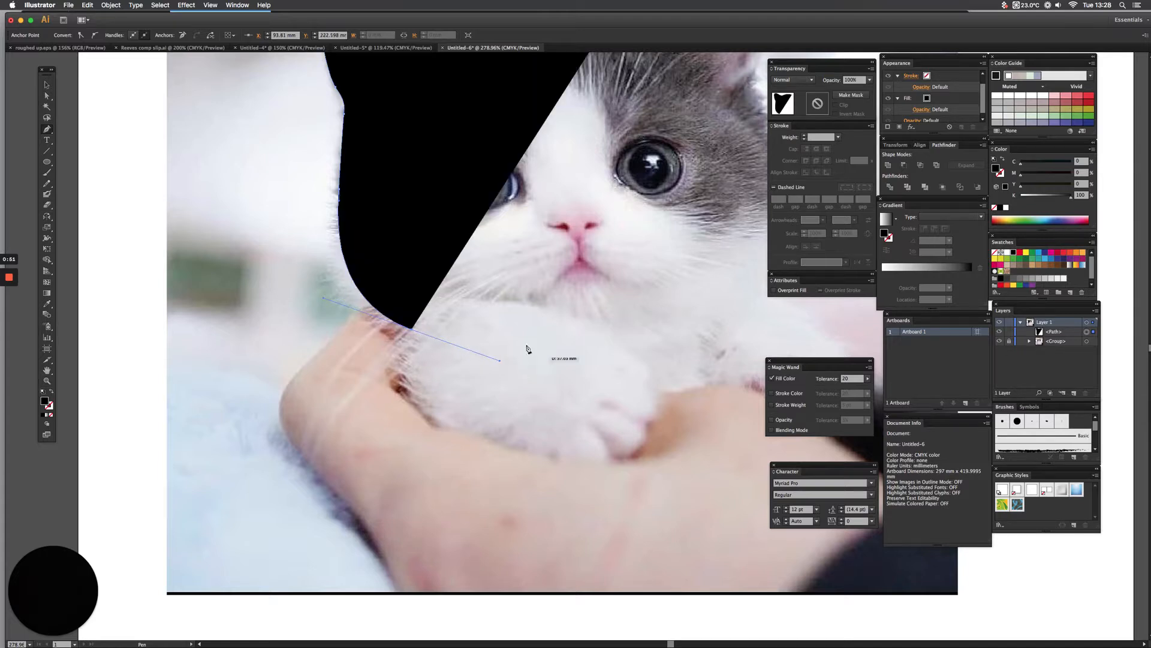
pyautogui.moveTo(572, 341); pyautogui.dragTo(524, 337)
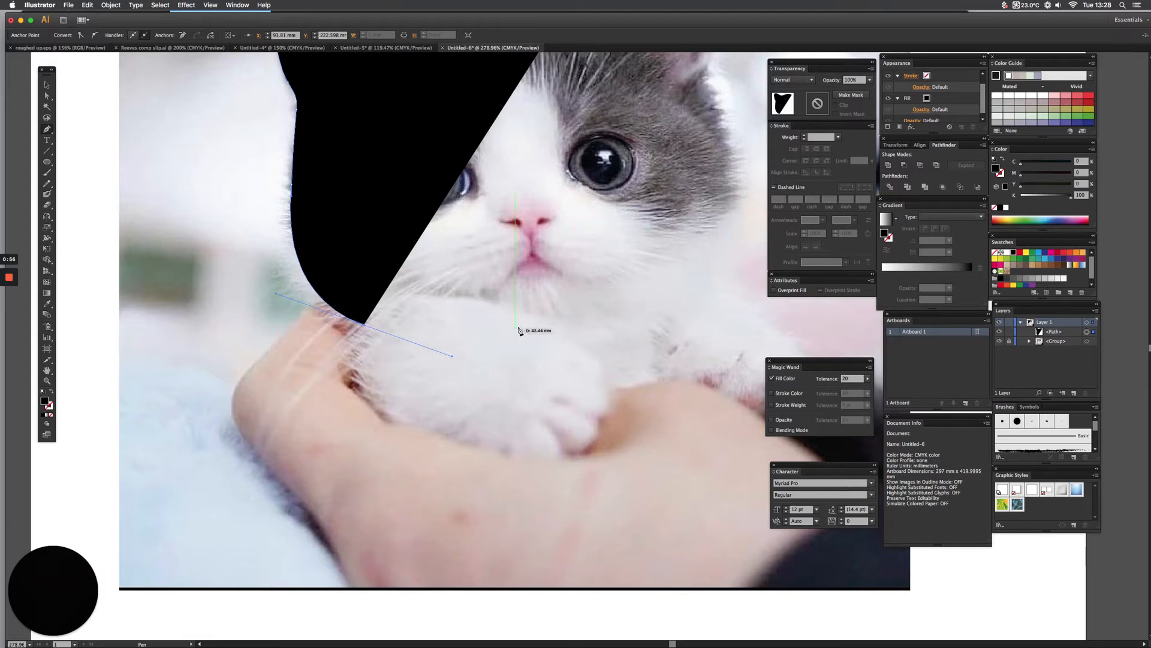
pyautogui.moveTo(512, 329); pyautogui.dragTo(542, 321)
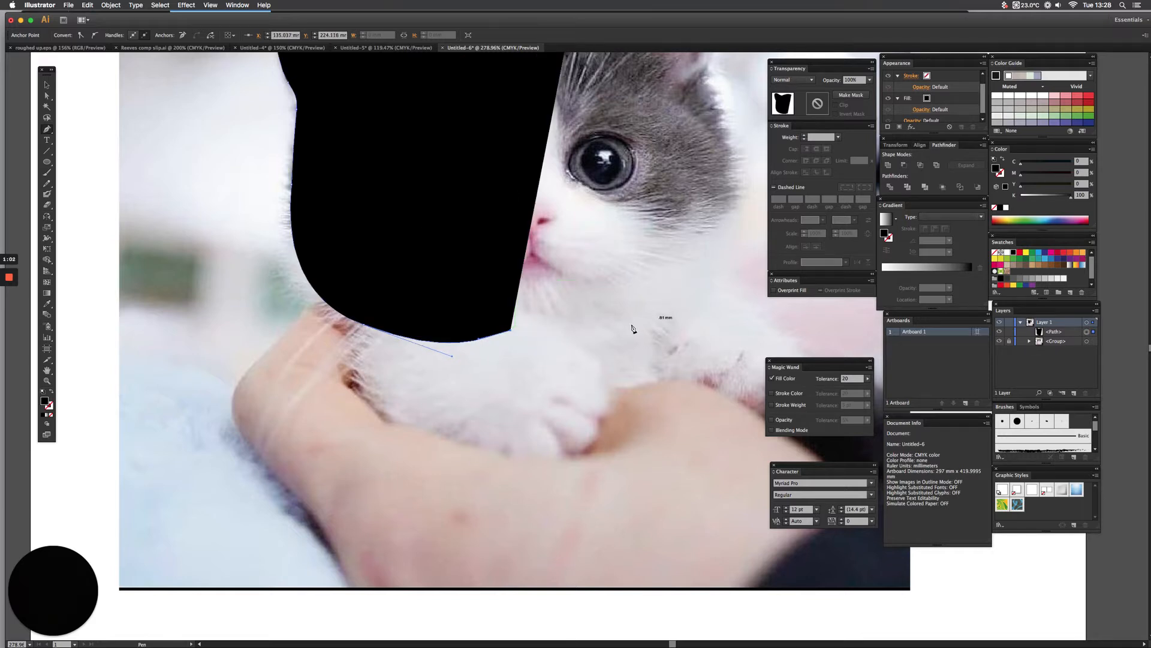
pyautogui.click(550, 328)
pyautogui.moveTo(563, 329); pyautogui.dragTo(563, 328)
pyautogui.moveTo(725, 232); pyautogui.dragTo(757, 127)
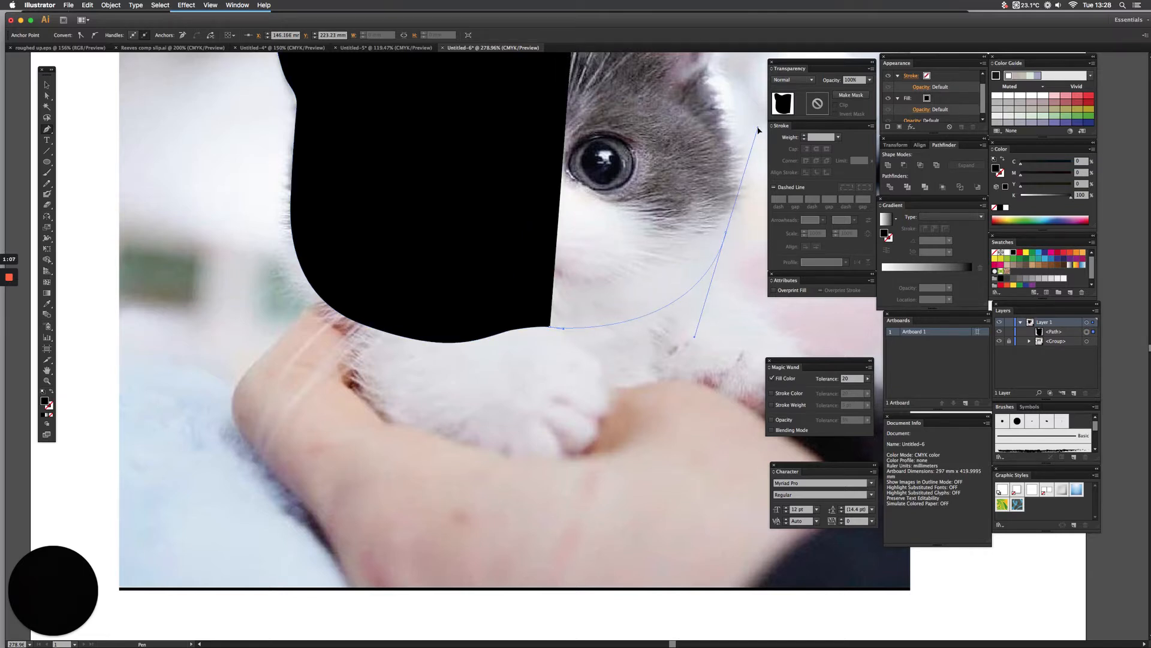
pyautogui.click(725, 233)
# Extend the head outline up the right cheek and around the right ear to its tip
pyautogui.press('space')
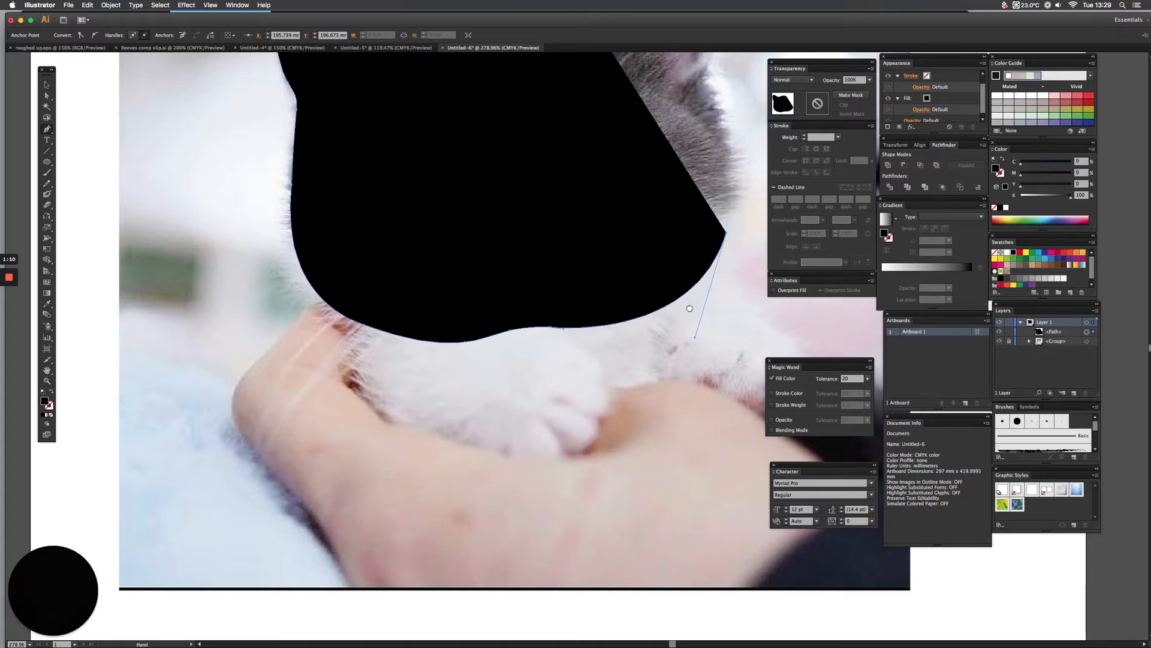
pyautogui.moveTo(698, 234); pyautogui.dragTo(690, 308)
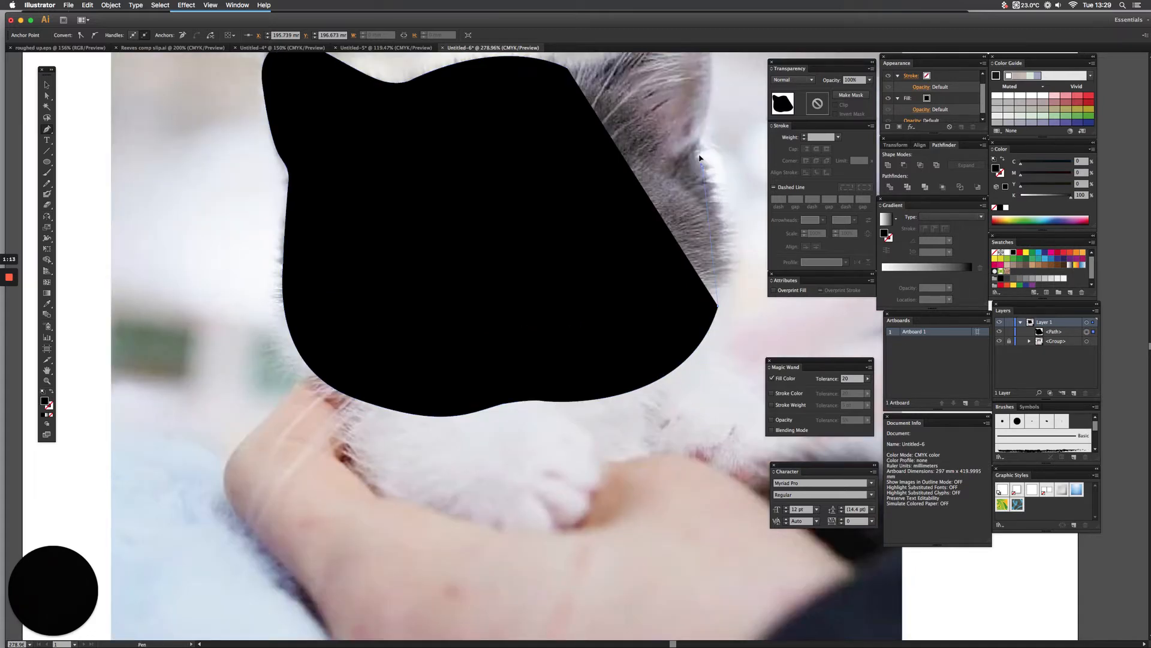
pyautogui.click(660, 76)
pyautogui.moveTo(662, 79); pyautogui.dragTo(665, 80)
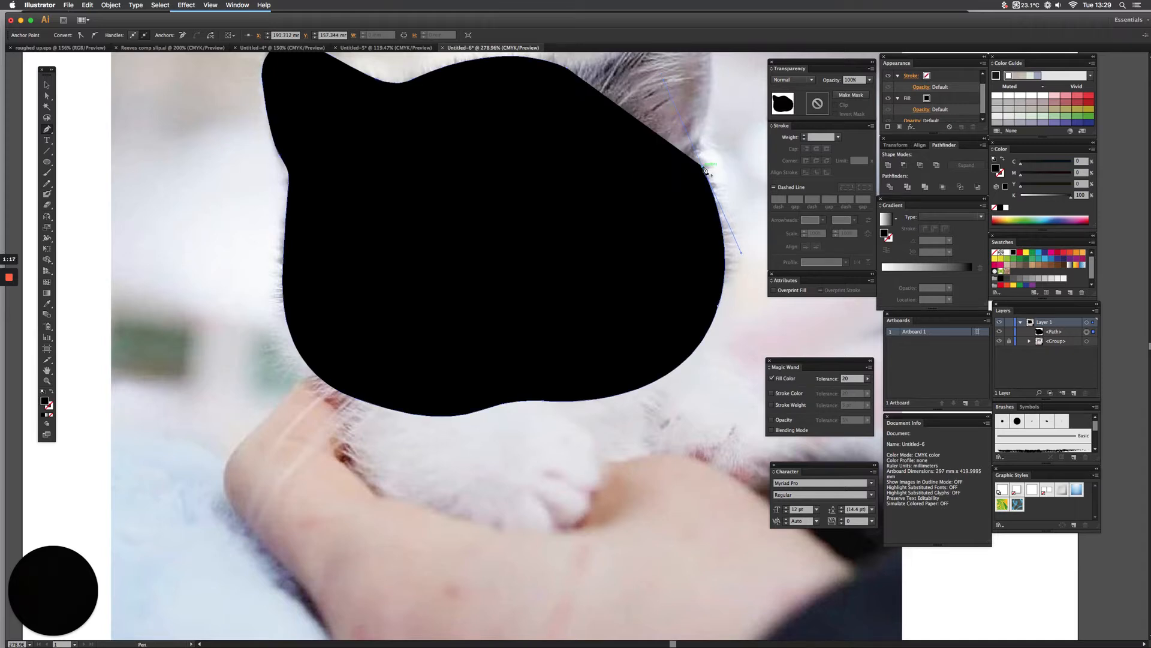
pyautogui.moveTo(716, 133); pyautogui.dragTo(665, 183)
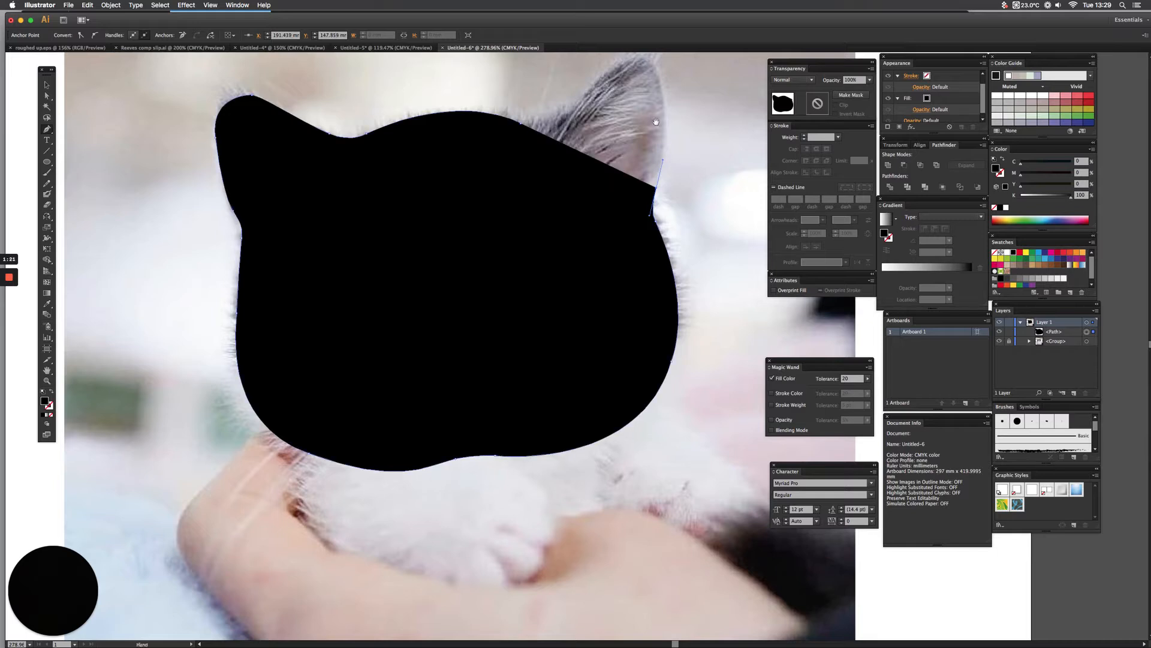
pyautogui.scroll(5, 663, 162)
pyautogui.moveTo(657, 144); pyautogui.dragTo(636, 120)
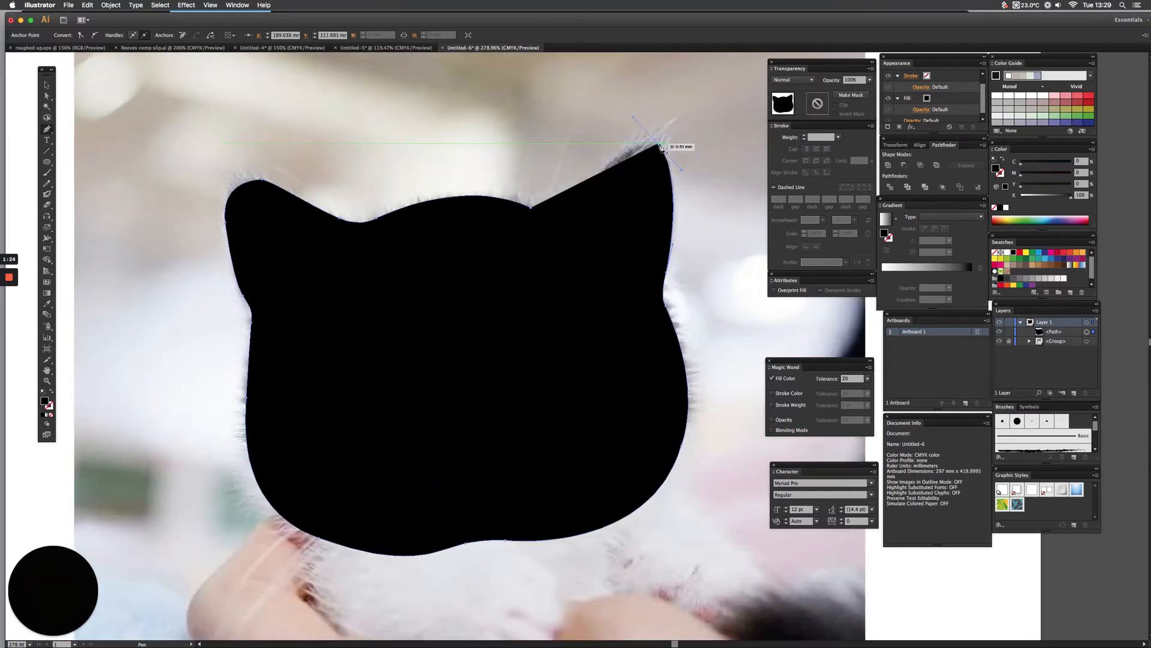
# Remove the head path's fill and close the outline from the right ear back to its starting point
pyautogui.click(52, 416)
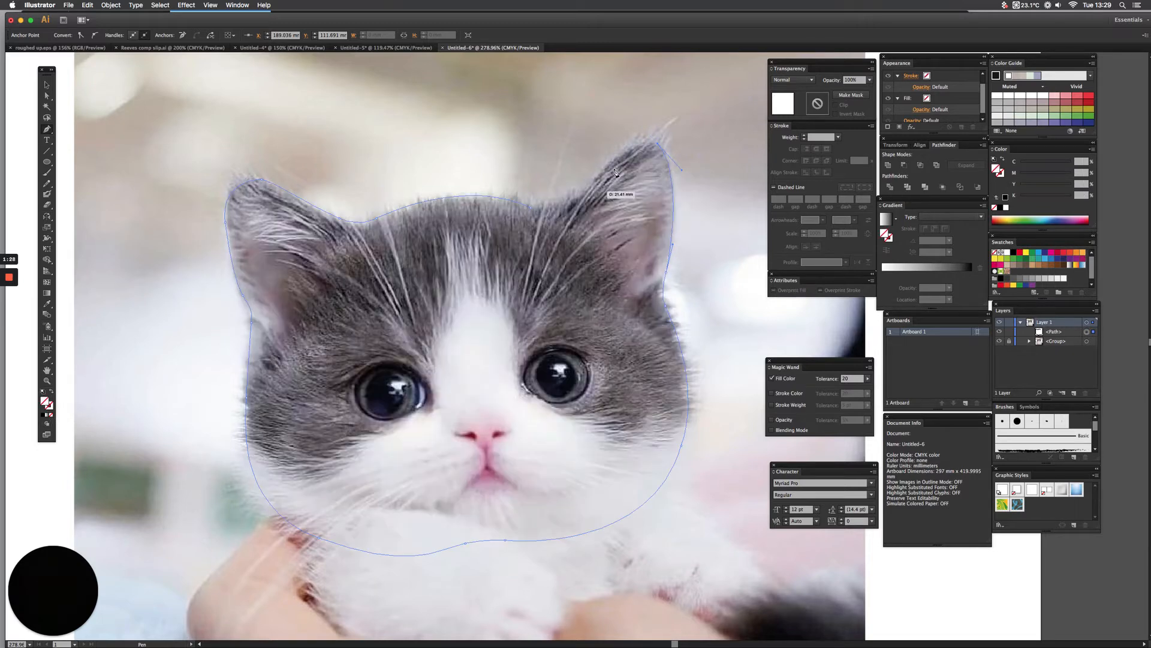
pyautogui.moveTo(616, 158); pyautogui.dragTo(589, 181)
pyautogui.moveTo(531, 208); pyautogui.dragTo(509, 211)
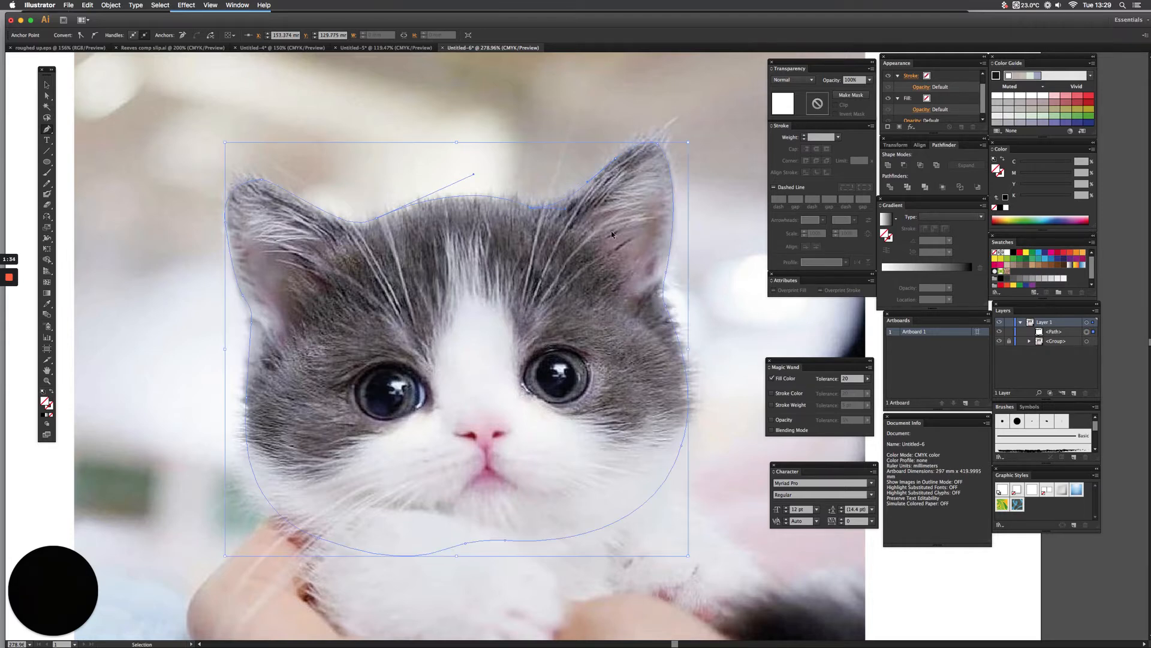
pyautogui.press('super+y')
pyautogui.press('super+y')
# Trace the kitten's left nostril as a closed curved path with the Pen tool
pyautogui.moveTo(567, 206); pyautogui.dragTo(585, 161)
pyautogui.moveTo(520, 248); pyautogui.dragTo(557, 148)
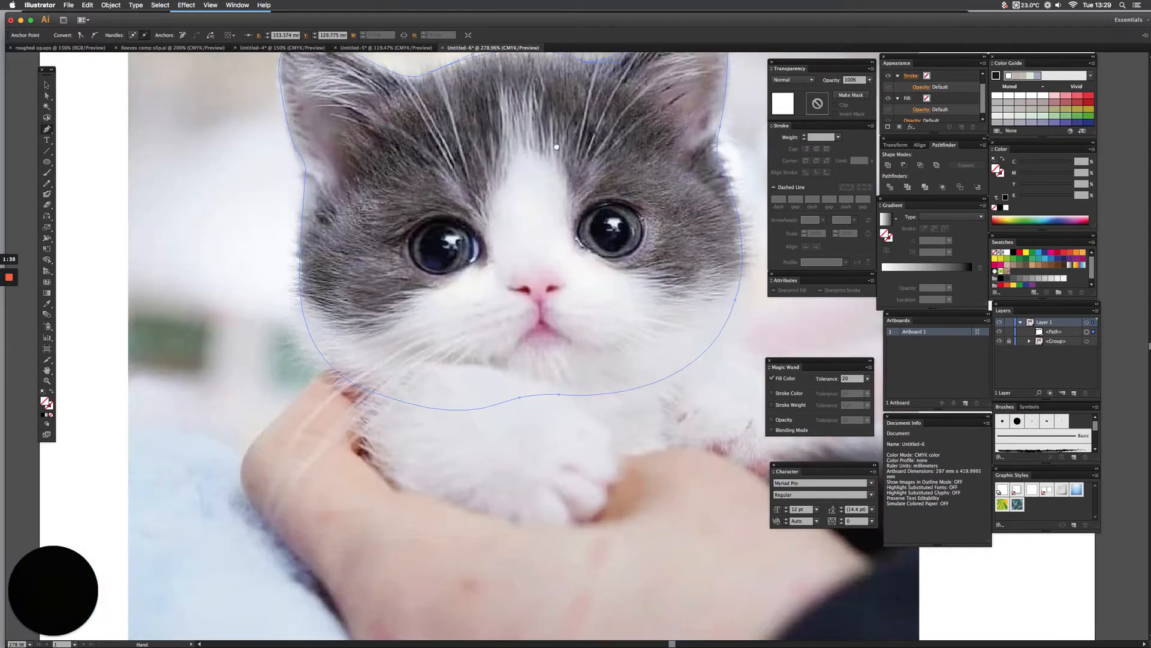
pyautogui.moveTo(541, 313); pyautogui.dragTo(534, 287)
pyautogui.press('super+space')
pyautogui.press('super+space')
pyautogui.moveTo(472, 232); pyautogui.dragTo(636, 366)
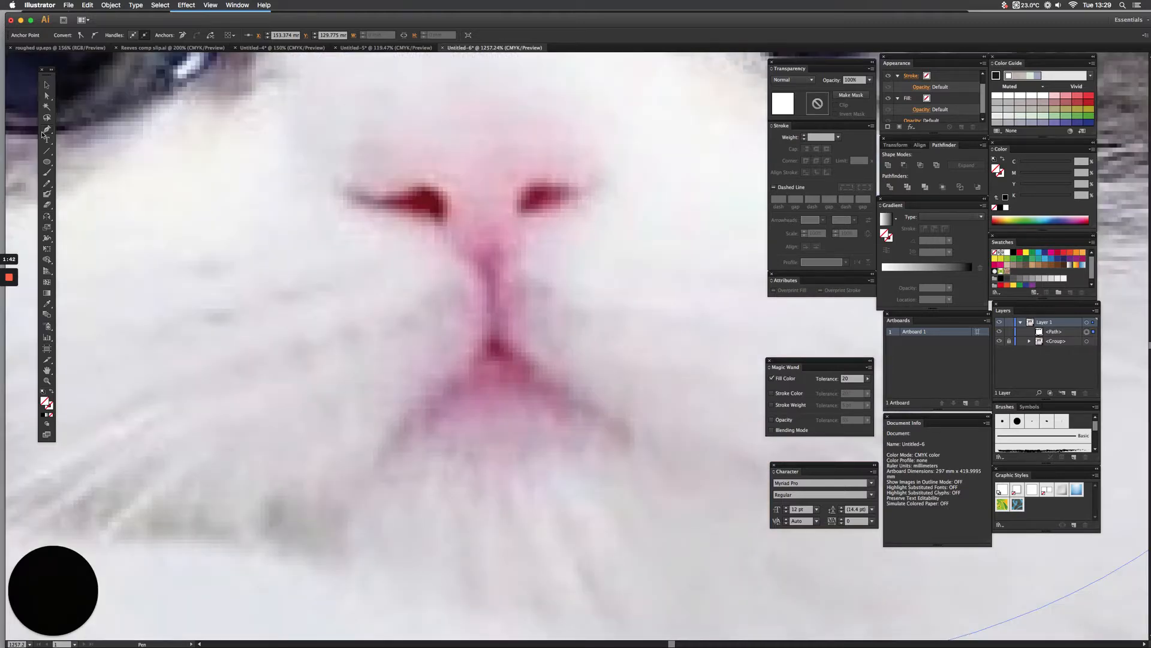
pyautogui.click(372, 196)
pyautogui.moveTo(349, 194)
pyautogui.mouseDown()
pyautogui.moveTo(442, 229)
pyautogui.moveTo(446, 196)
pyautogui.moveTo(362, 197)
pyautogui.mouseUp()
pyautogui.click(437, 218)
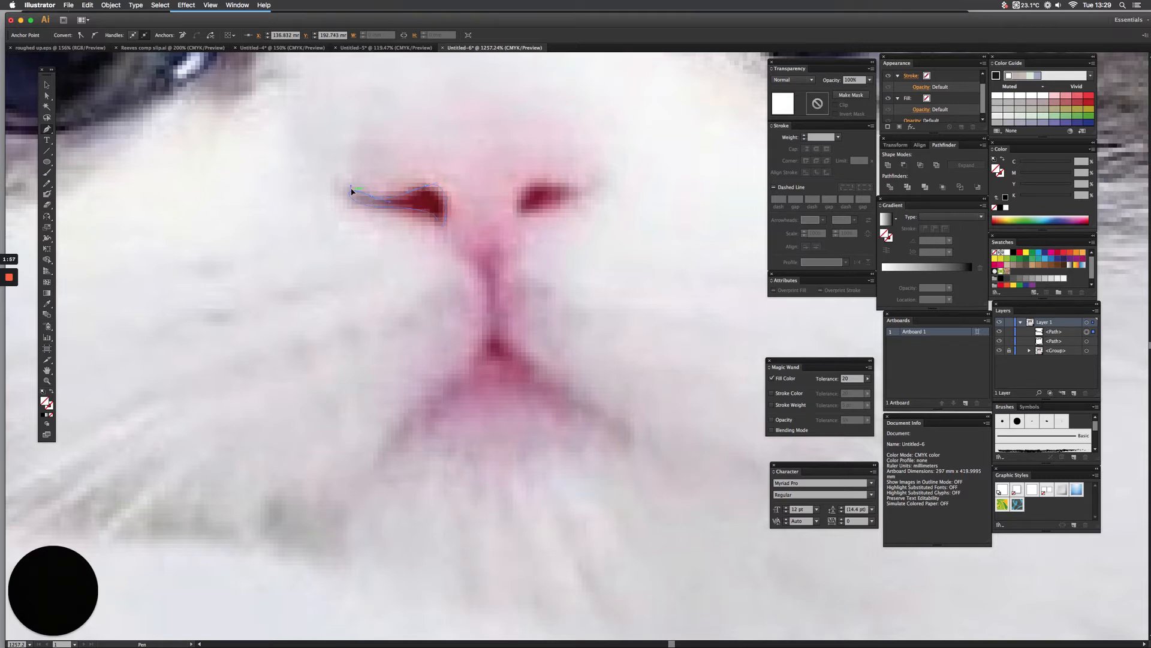
# Trace the kitten's right nostril as a closed curved path ending in a point at its outer corner
pyautogui.click(587, 187)
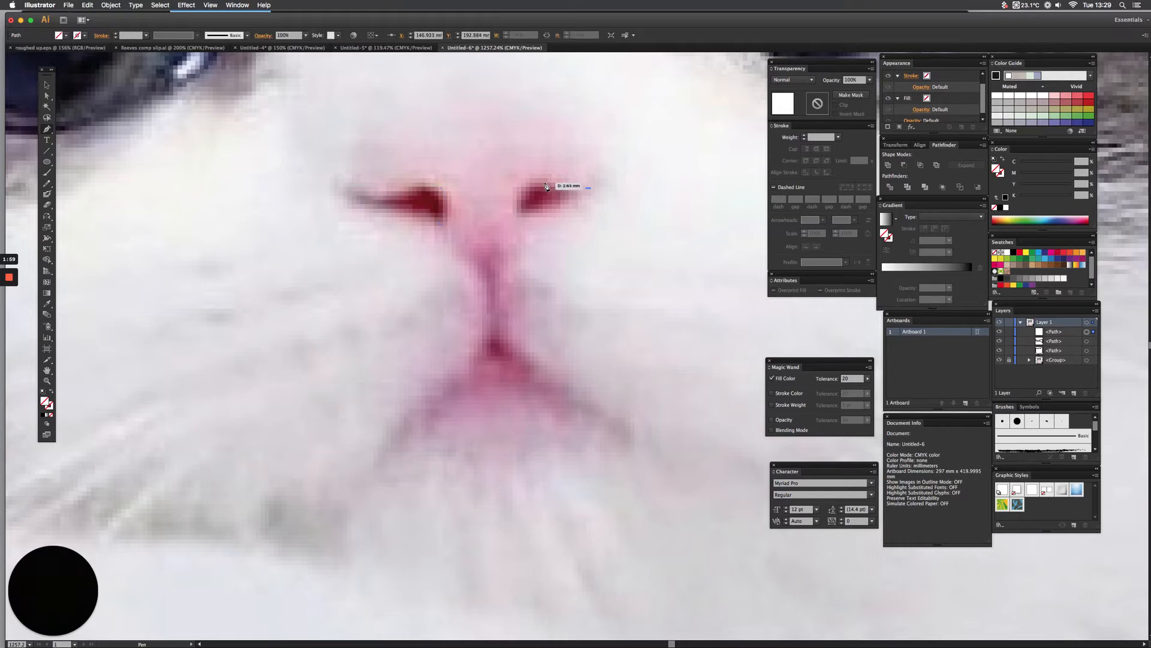
pyautogui.moveTo(525, 182); pyautogui.dragTo(557, 208)
pyautogui.press('super+z')
pyautogui.click(515, 207)
pyautogui.click(588, 188)
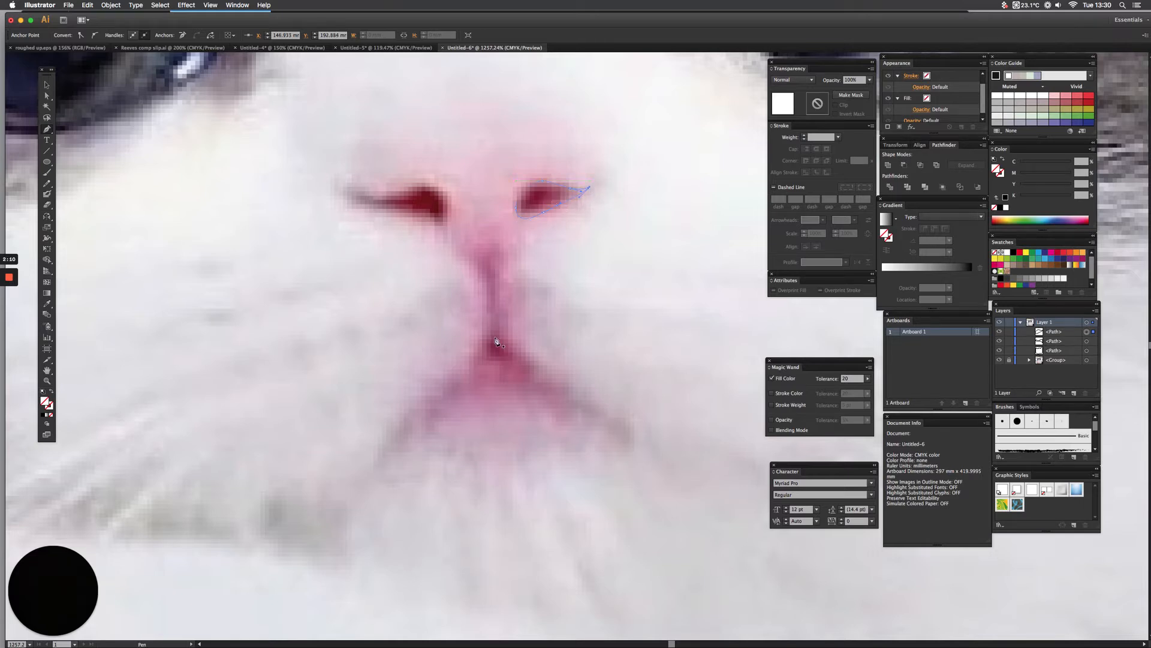
# Trace the small dark triangle at the top centre of the mouth as a closed path and check it in outline view
pyautogui.moveTo(506, 350)
pyautogui.mouseDown()
pyautogui.moveTo(494, 334)
pyautogui.moveTo(494, 360)
pyautogui.mouseUp()
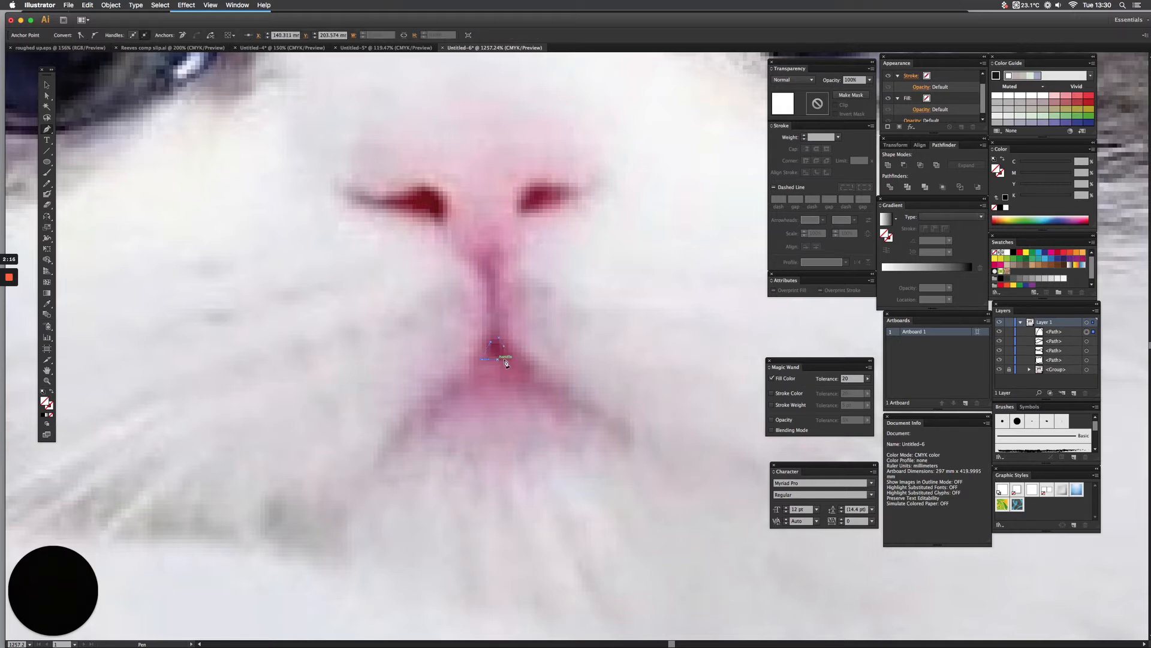
pyautogui.click(509, 360)
pyautogui.click(495, 337)
pyautogui.press('super+z')
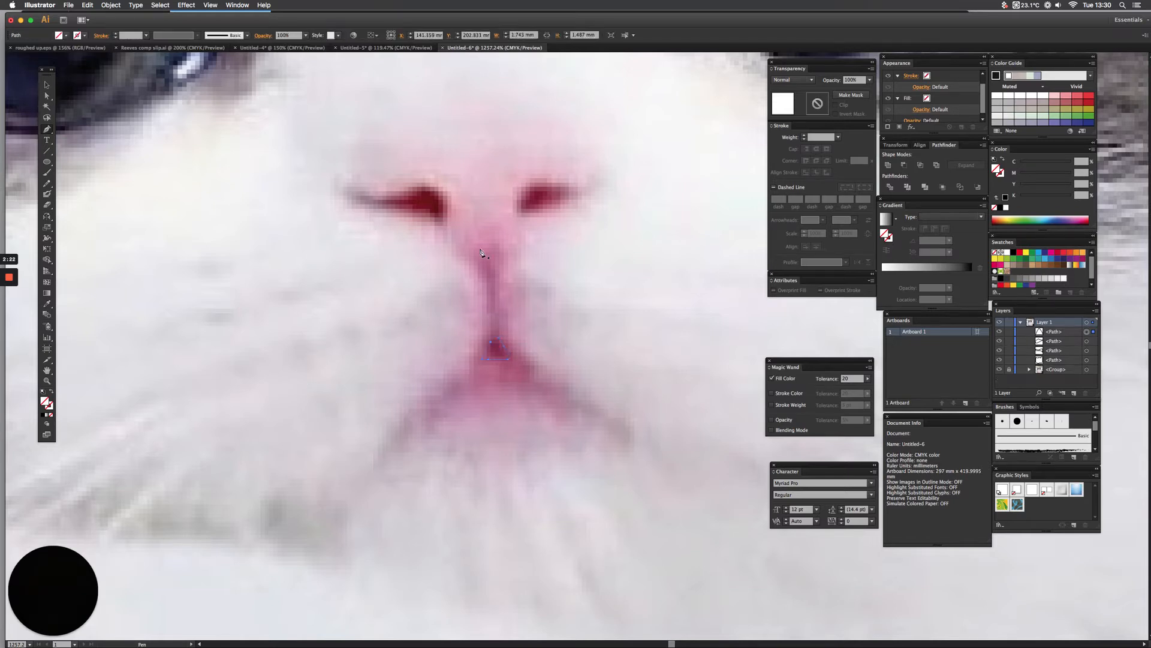
pyautogui.moveTo(390, 210); pyautogui.dragTo(387, 250)
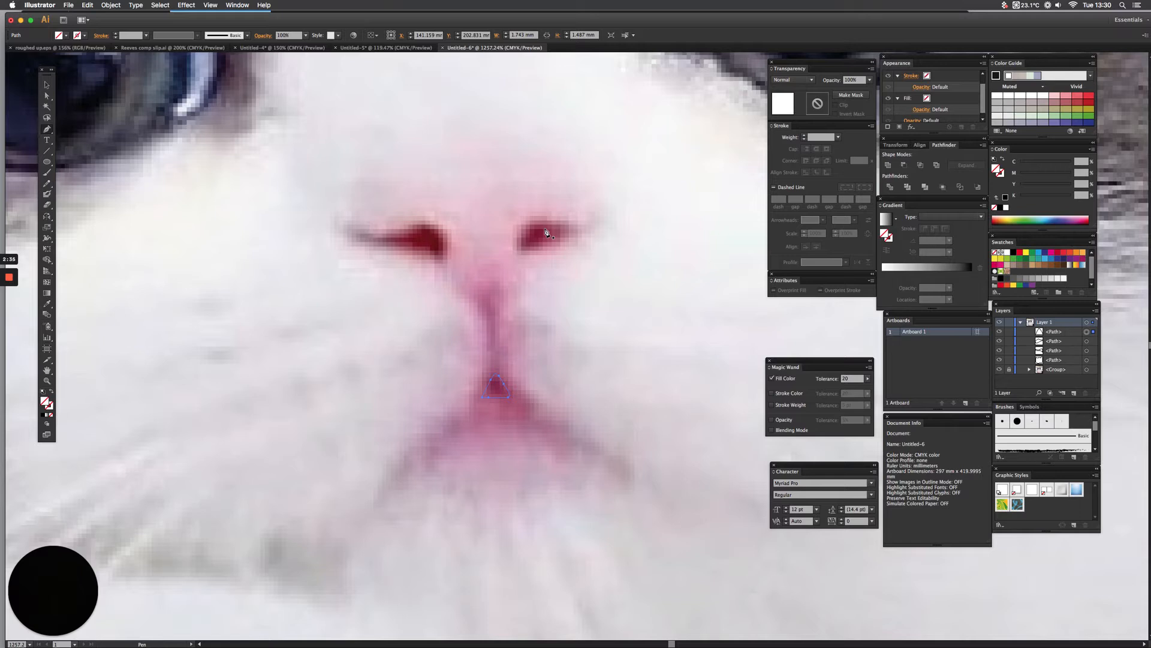
pyautogui.press('super+y')
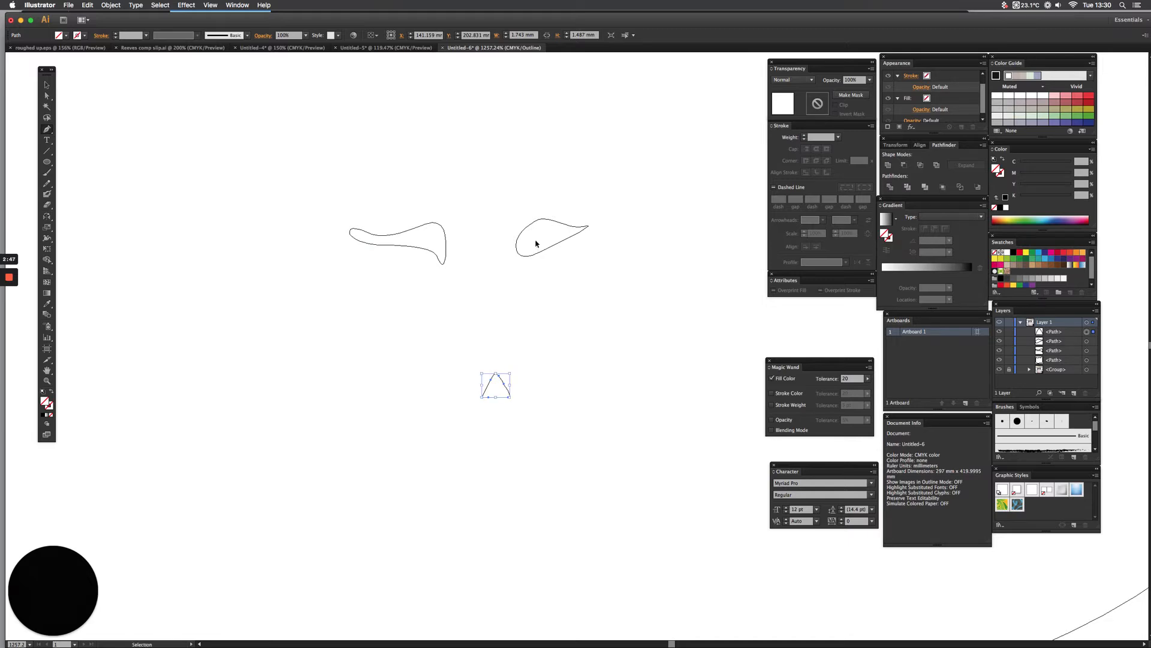
pyautogui.press('super+y')
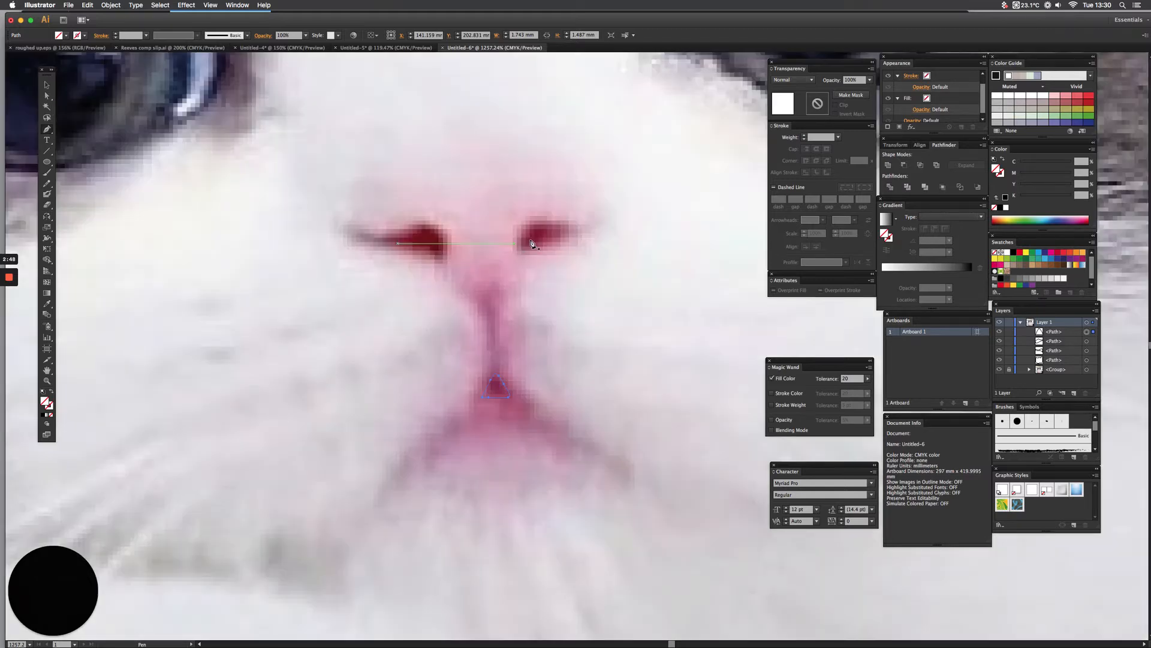
# Start the nose outline at the right nostril, curving over the top of the nose, along the left nostril and down the centre line
pyautogui.click(538, 238)
pyautogui.moveTo(591, 214); pyautogui.dragTo(594, 199)
pyautogui.moveTo(502, 171); pyautogui.dragTo(432, 173)
pyautogui.moveTo(364, 238); pyautogui.dragTo(401, 294)
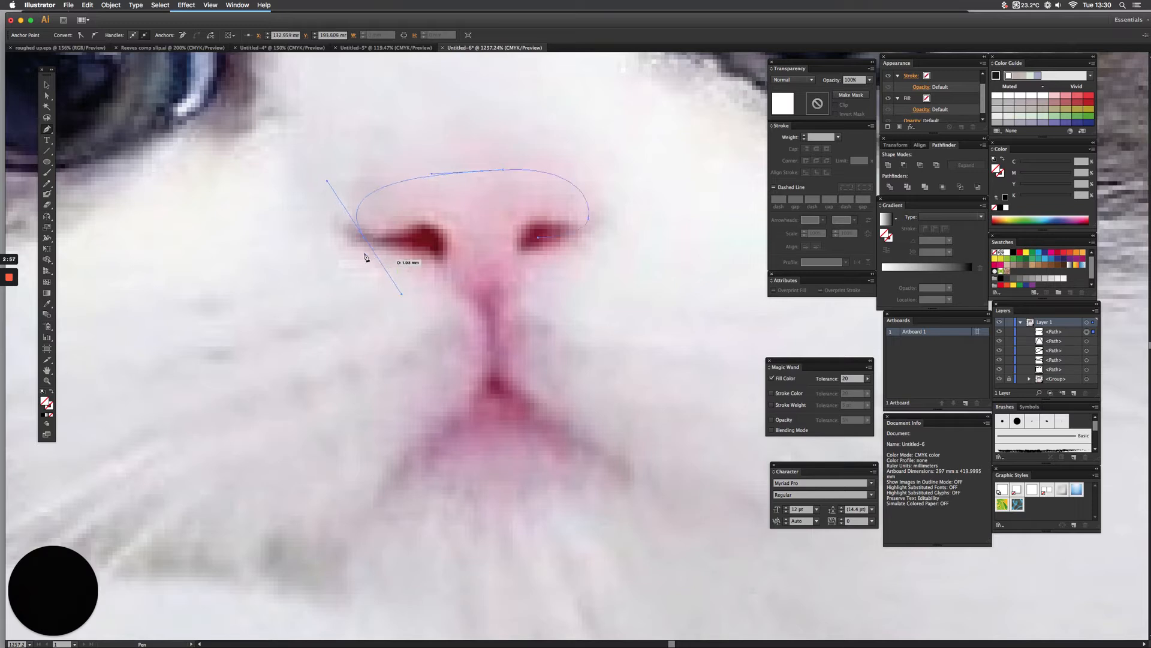
pyautogui.click(365, 238)
pyautogui.moveTo(431, 243); pyautogui.dragTo(442, 250)
pyautogui.moveTo(449, 280); pyautogui.dragTo(486, 360)
# Continue the path around both corners of the mouth and back up the centre line, closing it at the right nostril
pyautogui.moveTo(464, 407); pyautogui.dragTo(443, 469)
pyautogui.click(581, 465)
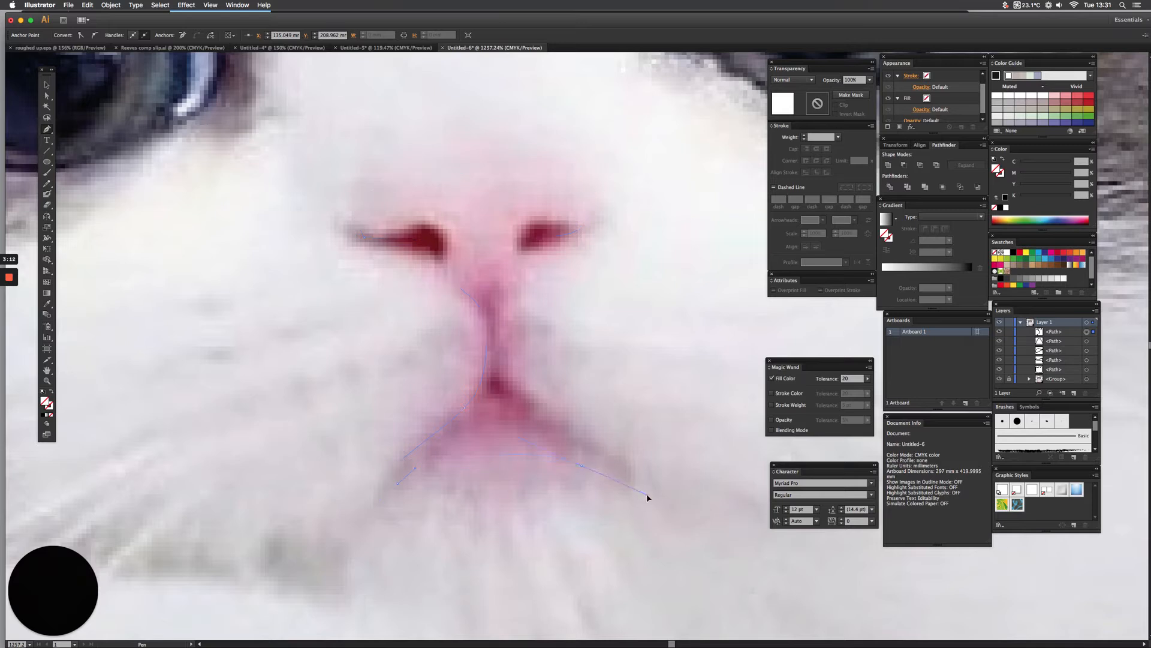
pyautogui.moveTo(647, 497); pyautogui.dragTo(648, 497)
pyautogui.moveTo(593, 450); pyautogui.dragTo(585, 448)
pyautogui.moveTo(509, 340); pyautogui.dragTo(508, 339)
pyautogui.press('super')
pyautogui.moveTo(510, 379); pyautogui.dragTo(504, 327)
pyautogui.moveTo(516, 272); pyautogui.dragTo(538, 242)
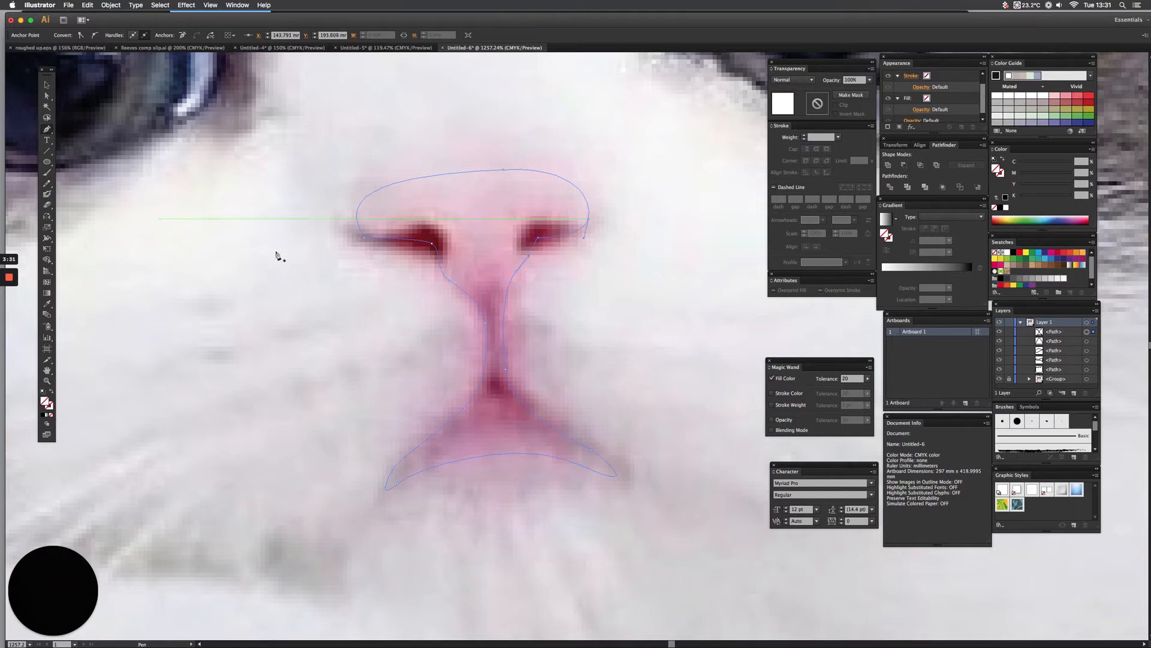
# Examine the traced head, nostril, nose and mouth paths in outline view, on the whole artboard and close up
pyautogui.click(47, 96)
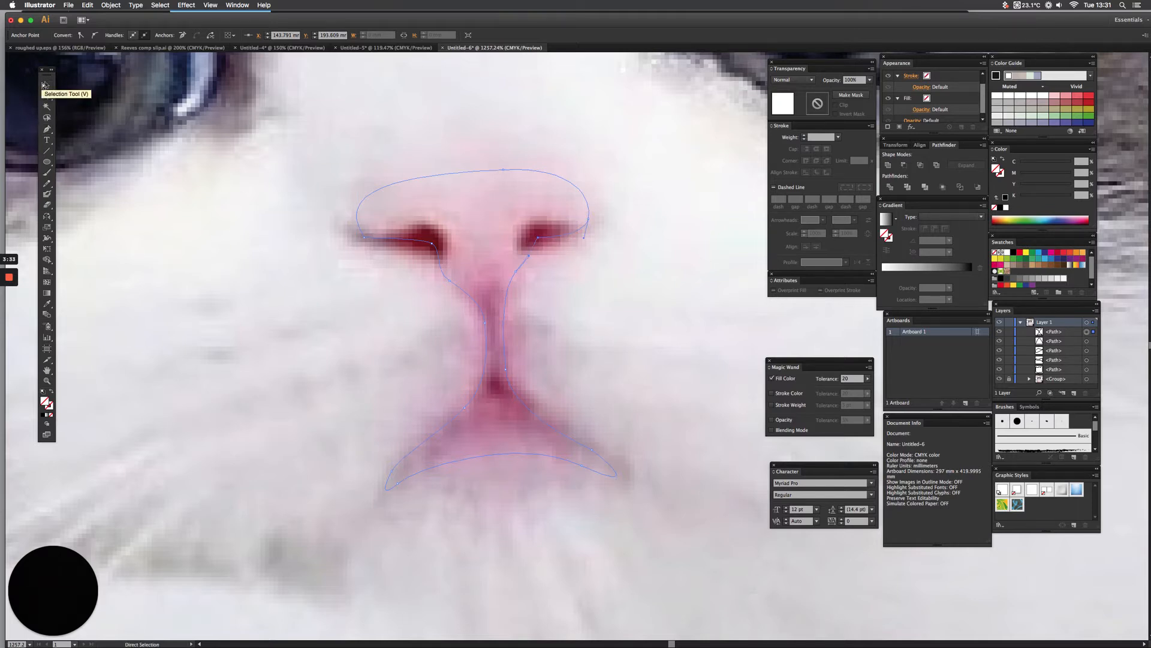
pyautogui.click(43, 84)
pyautogui.press('super+y')
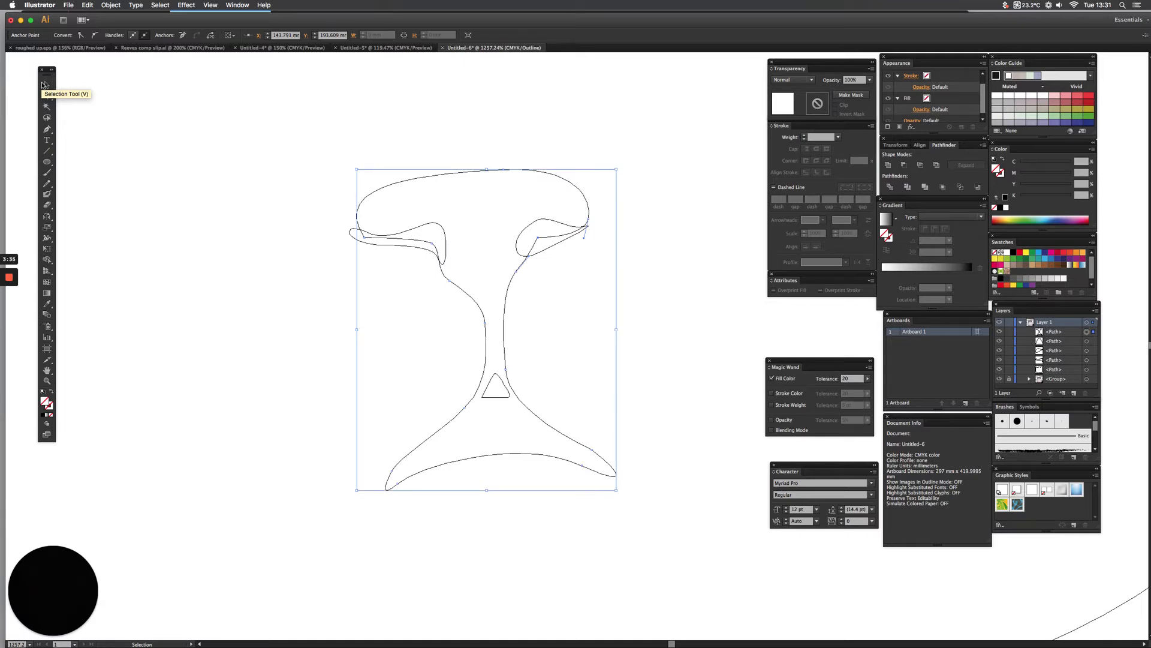
pyautogui.press('super+0')
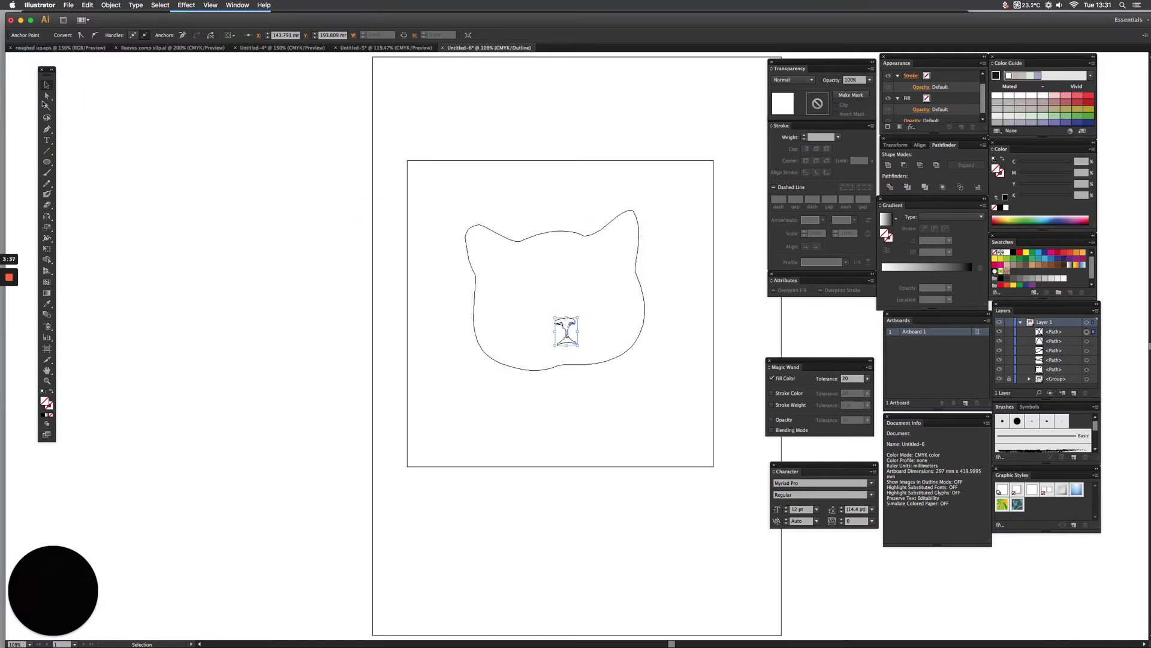
pyautogui.click(285, 252)
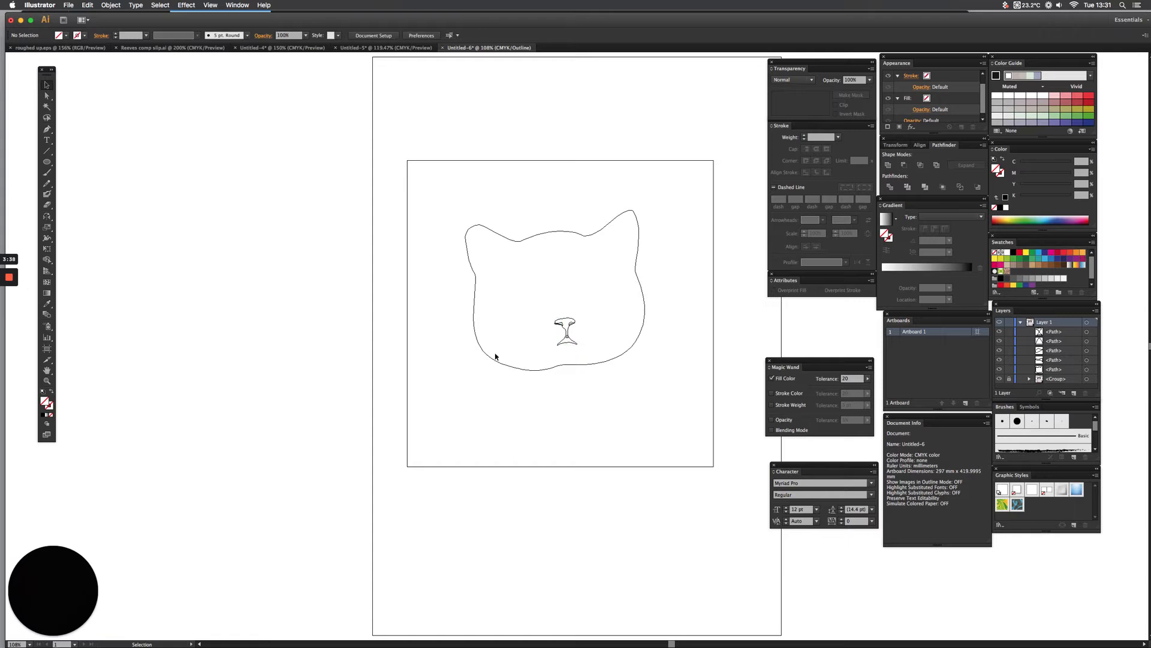
pyautogui.press('super+space')
pyautogui.moveTo(431, 208); pyautogui.dragTo(587, 395)
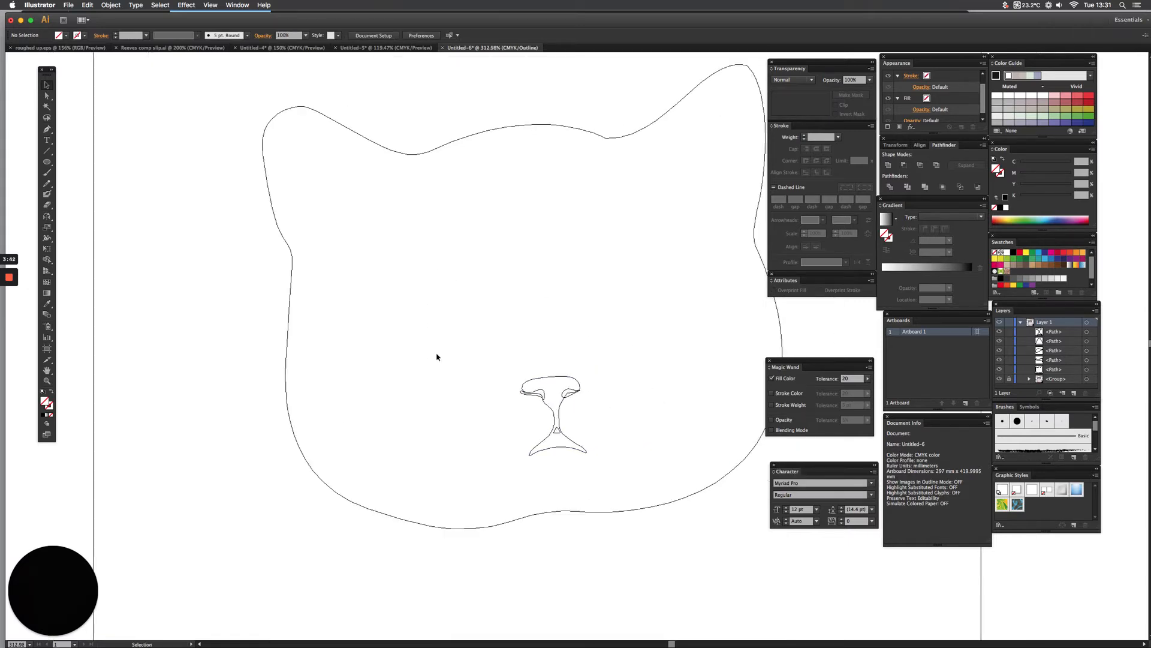
pyautogui.press('a')
pyautogui.press('super+y')
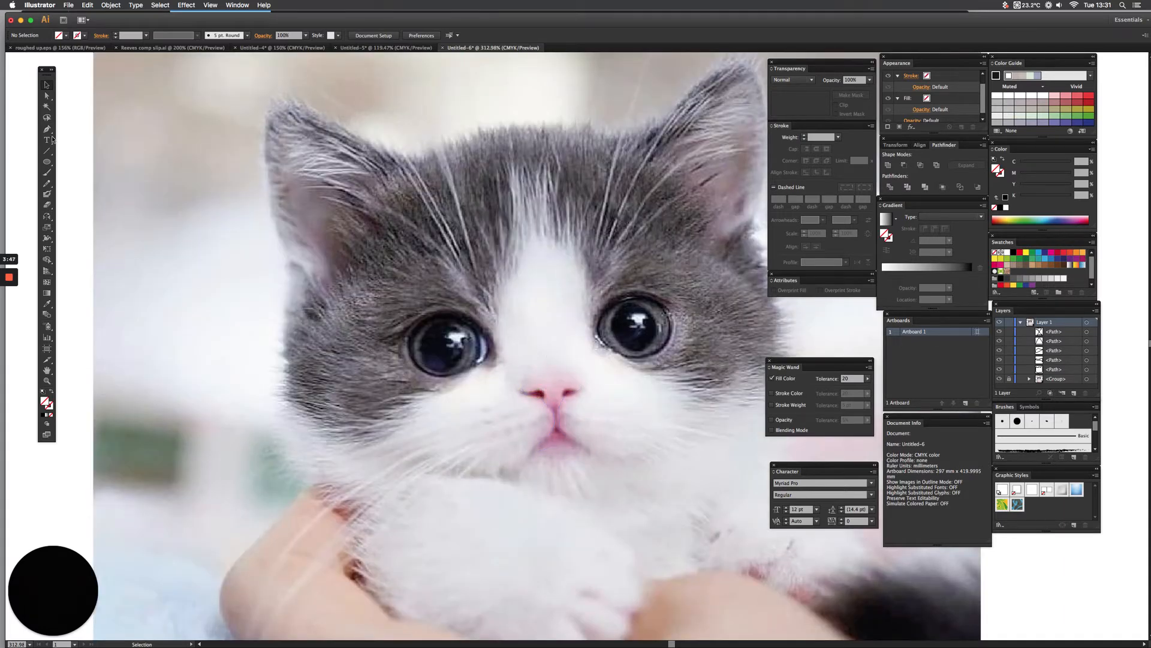
# Trace the outline of the kitten's left-hand eye with the Pen tool, about 21 by 16 mm, curving over the top lid and back along the bottom
pyautogui.press('space')
pyautogui.moveTo(365, 298); pyautogui.dragTo(552, 412)
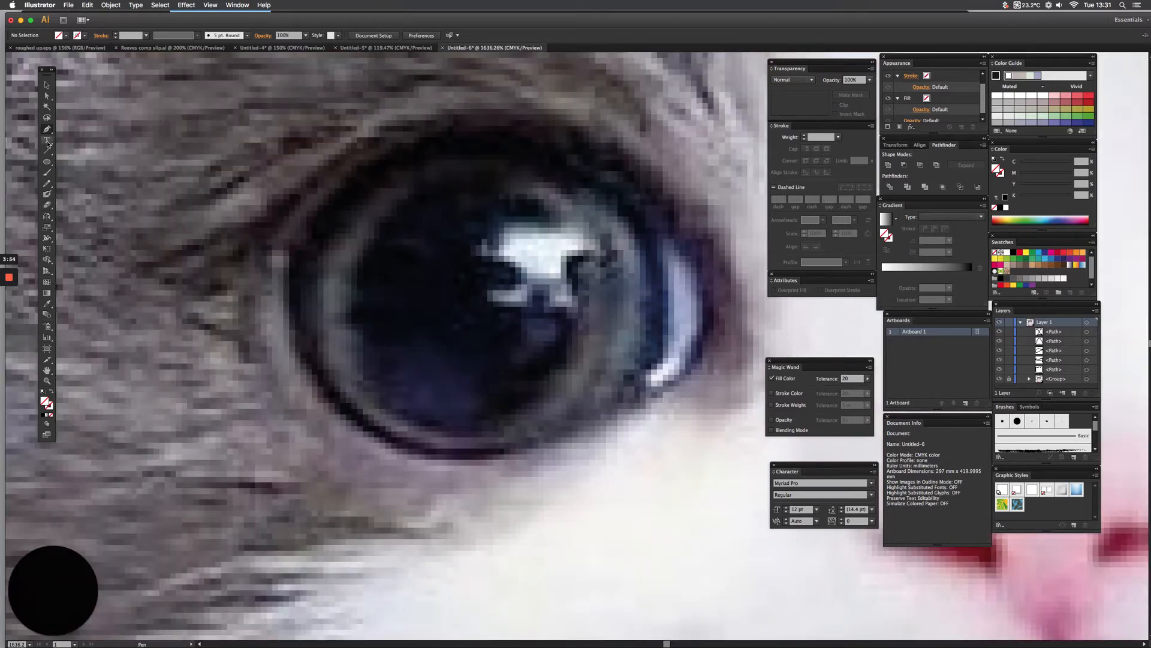
pyautogui.click(283, 255)
pyautogui.moveTo(488, 126); pyautogui.dragTo(654, 138)
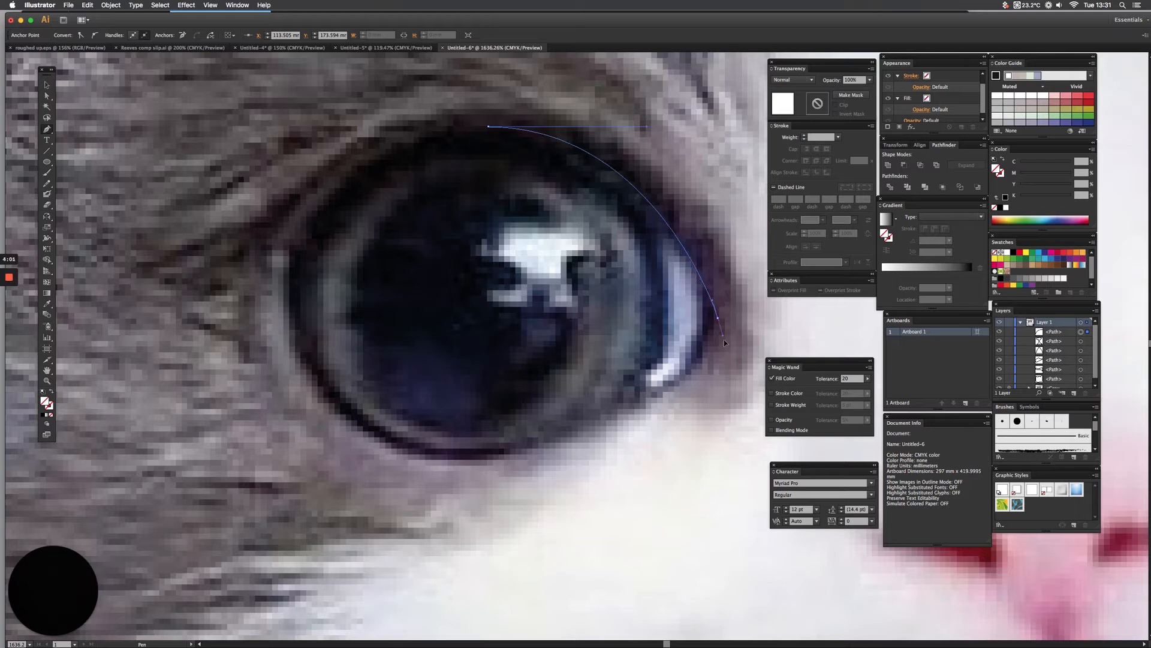
pyautogui.moveTo(718, 321); pyautogui.dragTo(721, 325)
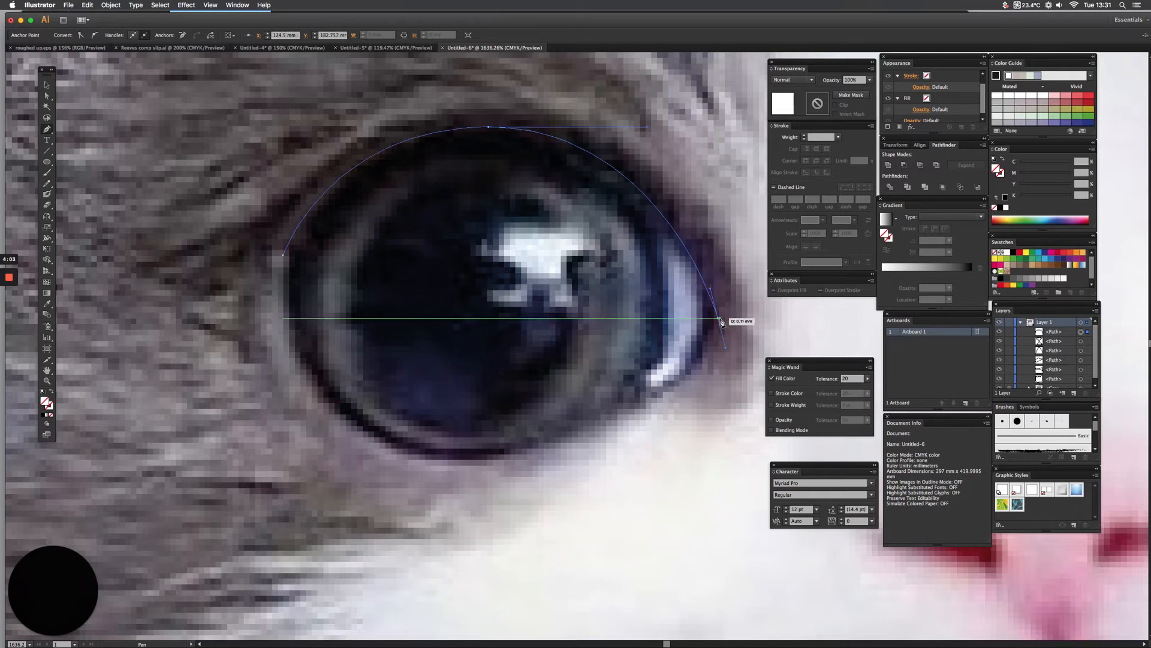
pyautogui.click(718, 319)
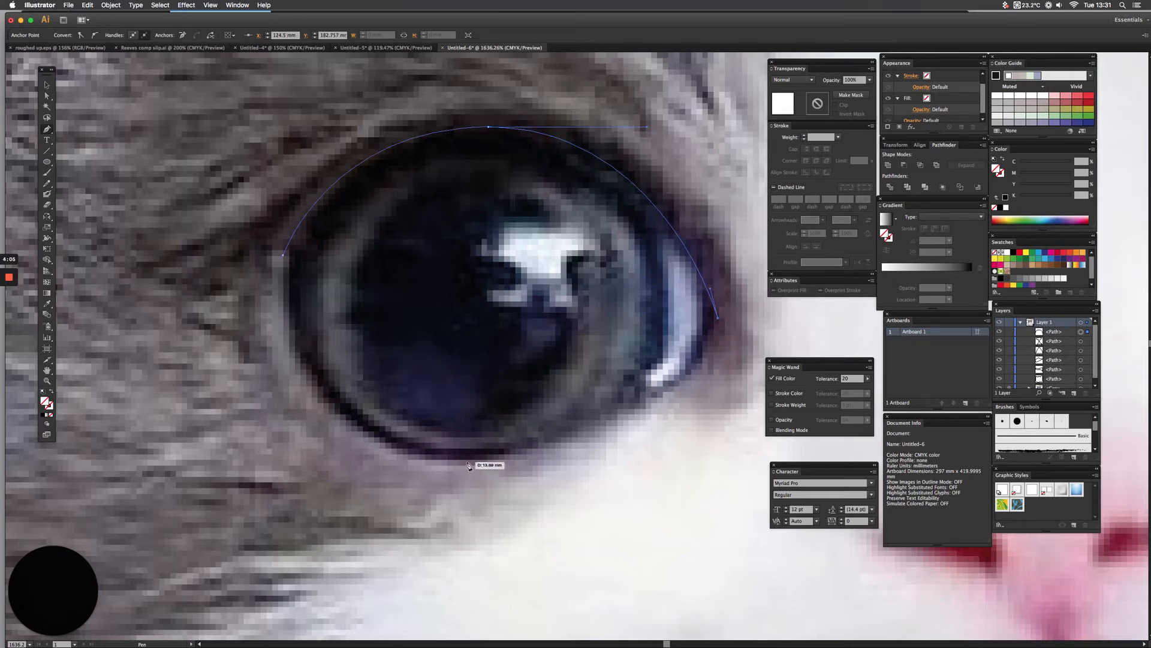
pyautogui.moveTo(467, 461); pyautogui.dragTo(267, 458)
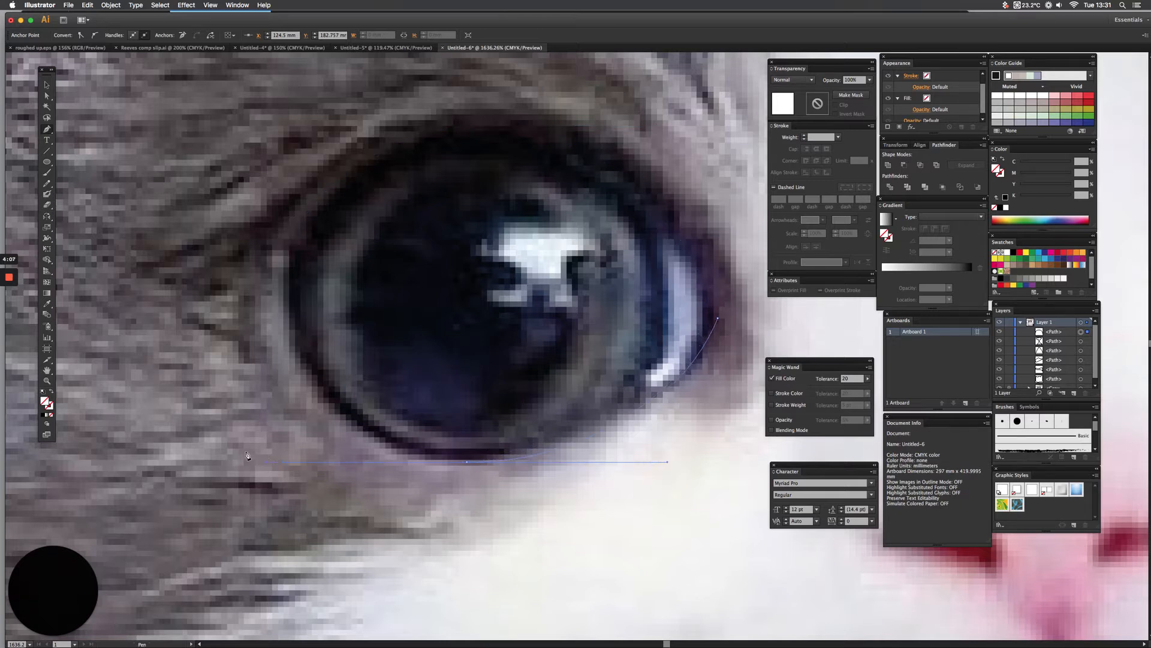
pyautogui.click(285, 258)
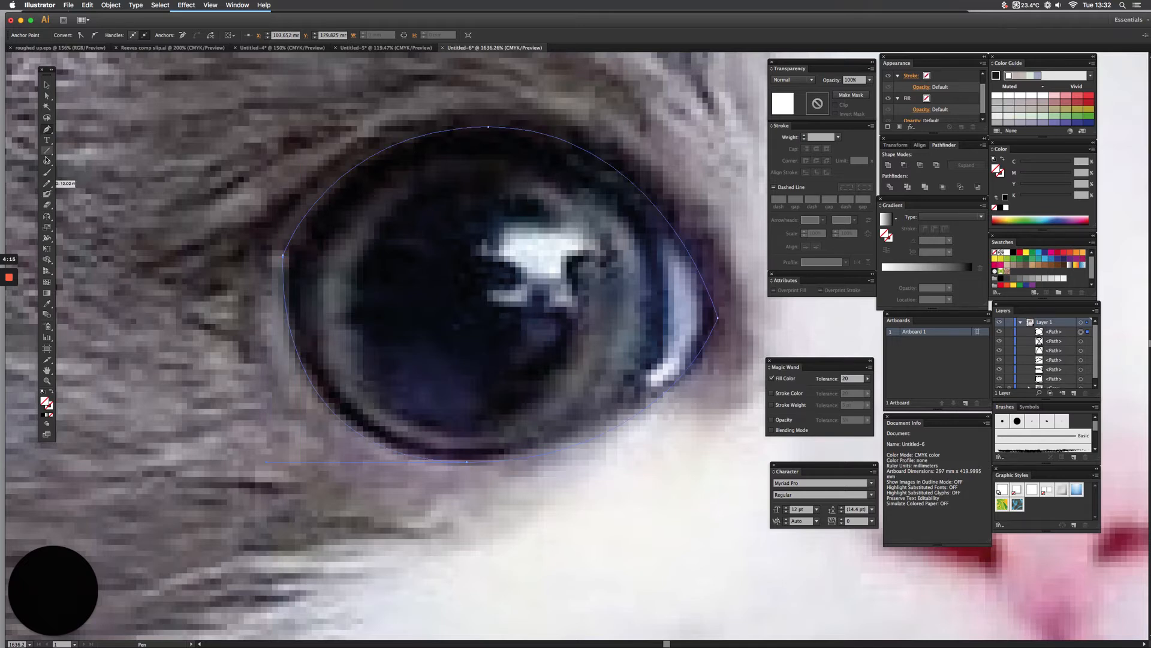
# Draw a circle about 16.4 mm in diameter for the left-hand eye's iris and nudge it to the right over the photo's iris
pyautogui.click(46, 161)
pyautogui.moveTo(464, 300); pyautogui.dragTo(617, 467)
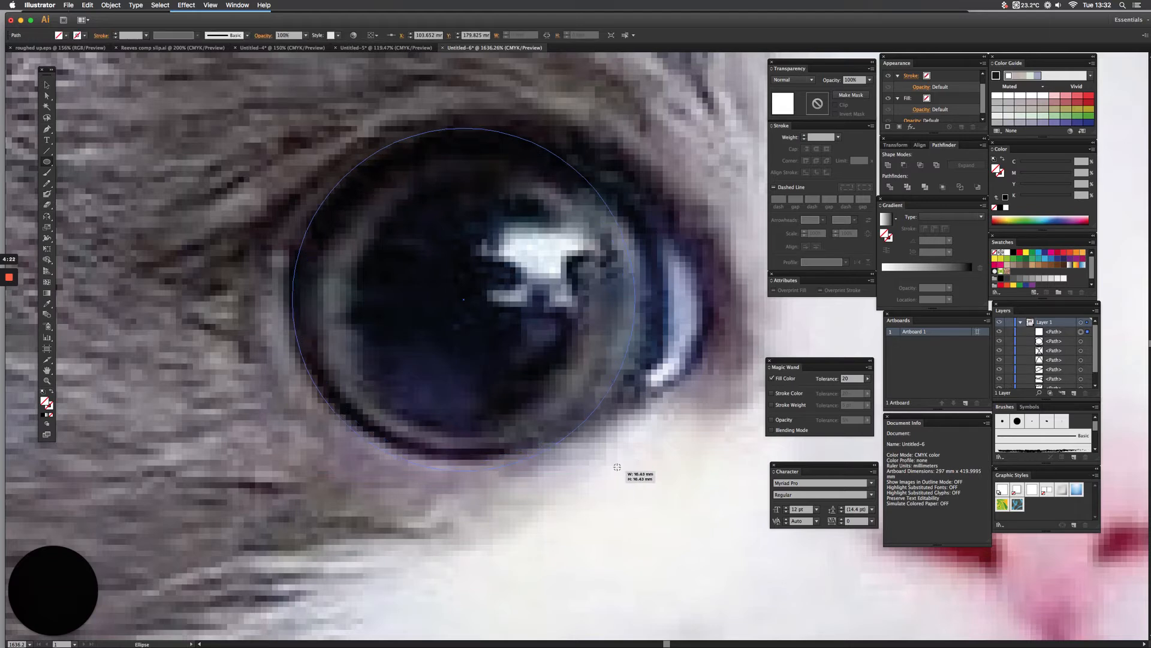
pyautogui.press('Right')
pyautogui.press('Right')
pyautogui.press('Right')
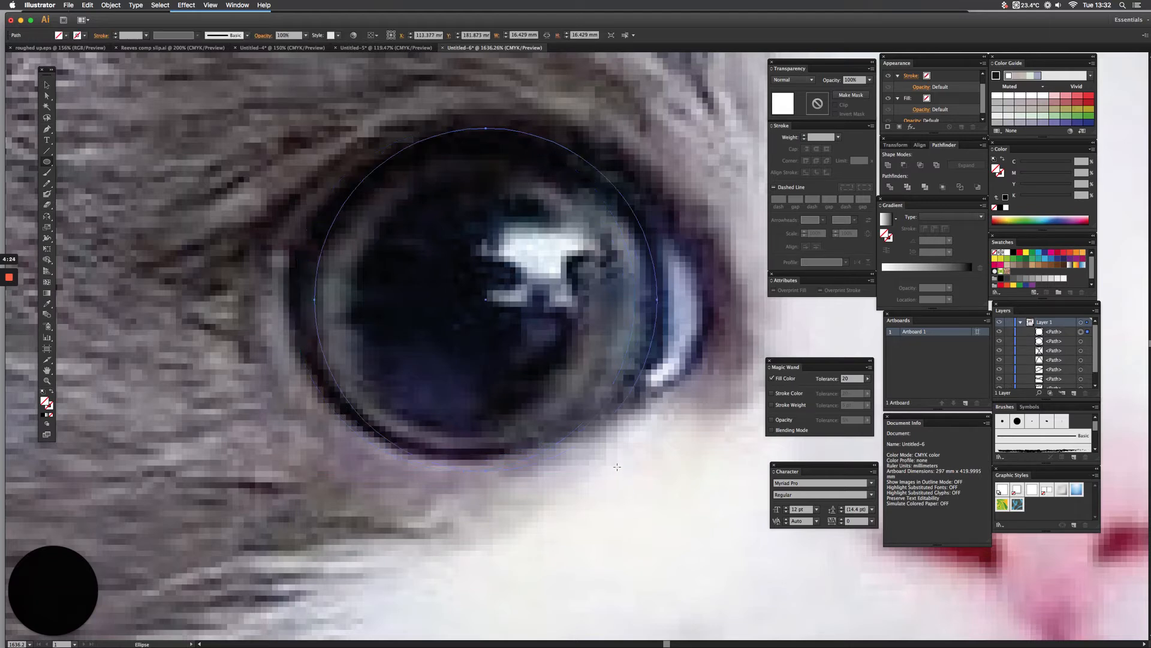
pyautogui.press('Left')
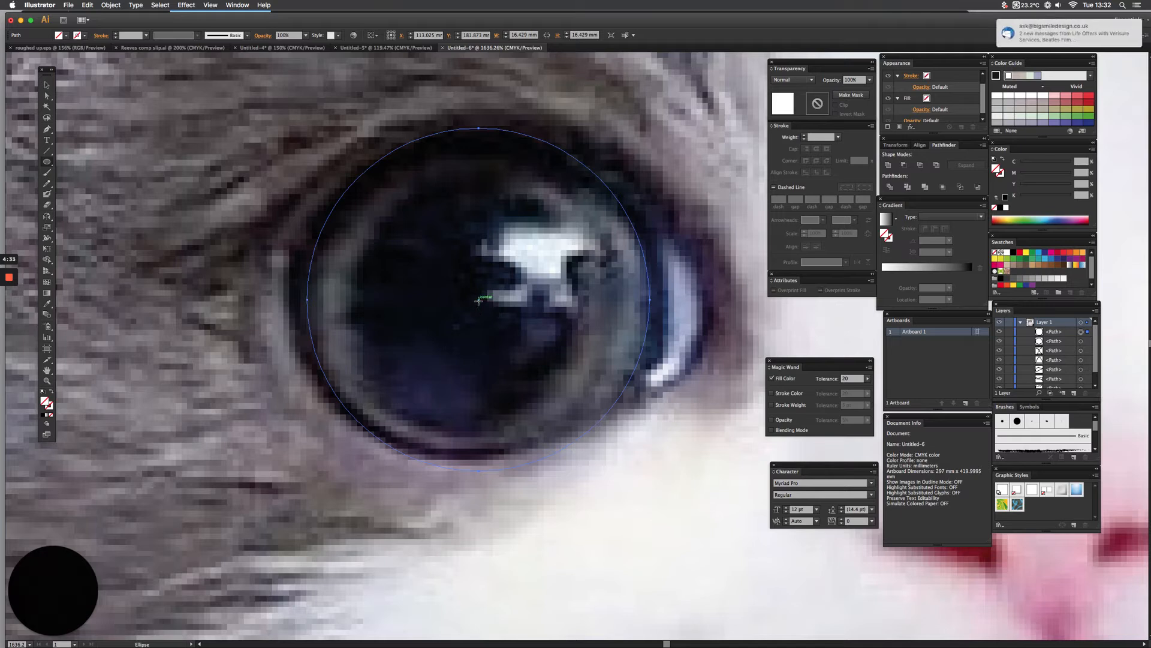
# Draw a circle about 12.8 mm in diameter for the pupil, narrow it to about 11.7 mm wide, and switch to outline view
pyautogui.moveTo(477, 300); pyautogui.dragTo(530, 435)
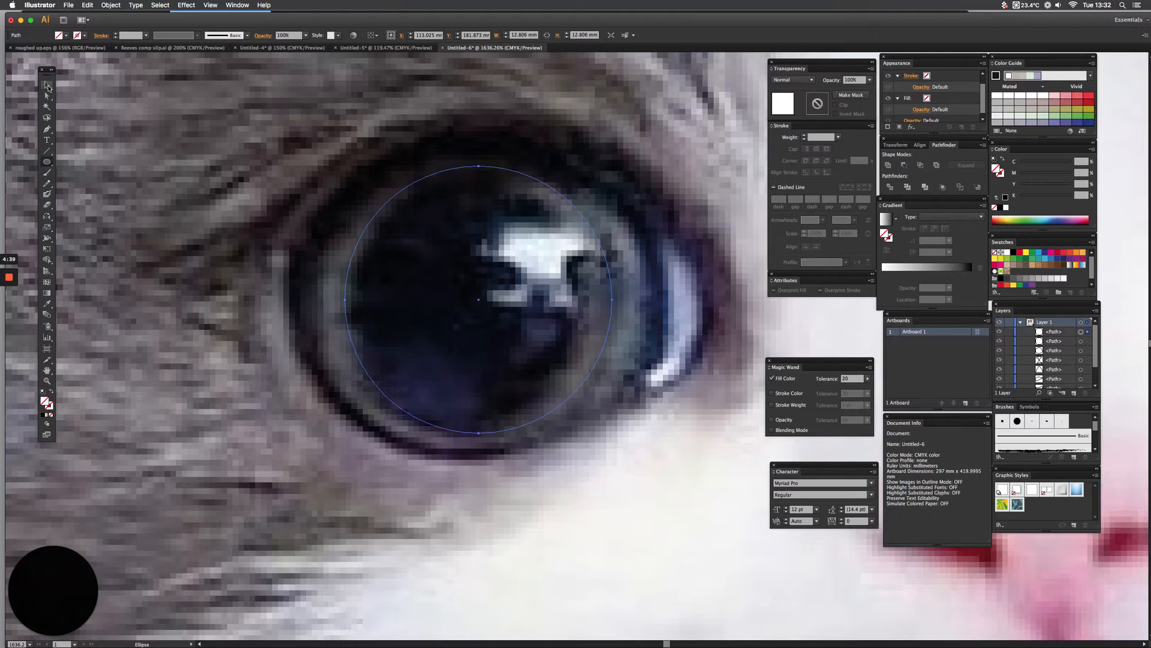
pyautogui.click(48, 86)
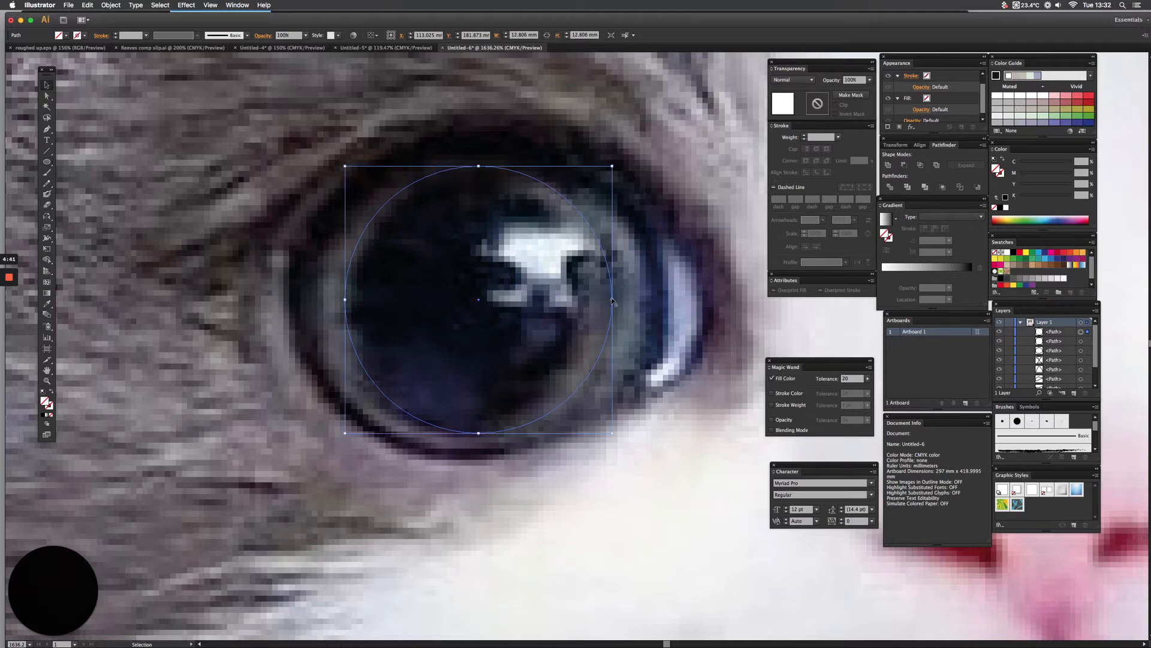
pyautogui.moveTo(613, 301); pyautogui.dragTo(592, 302)
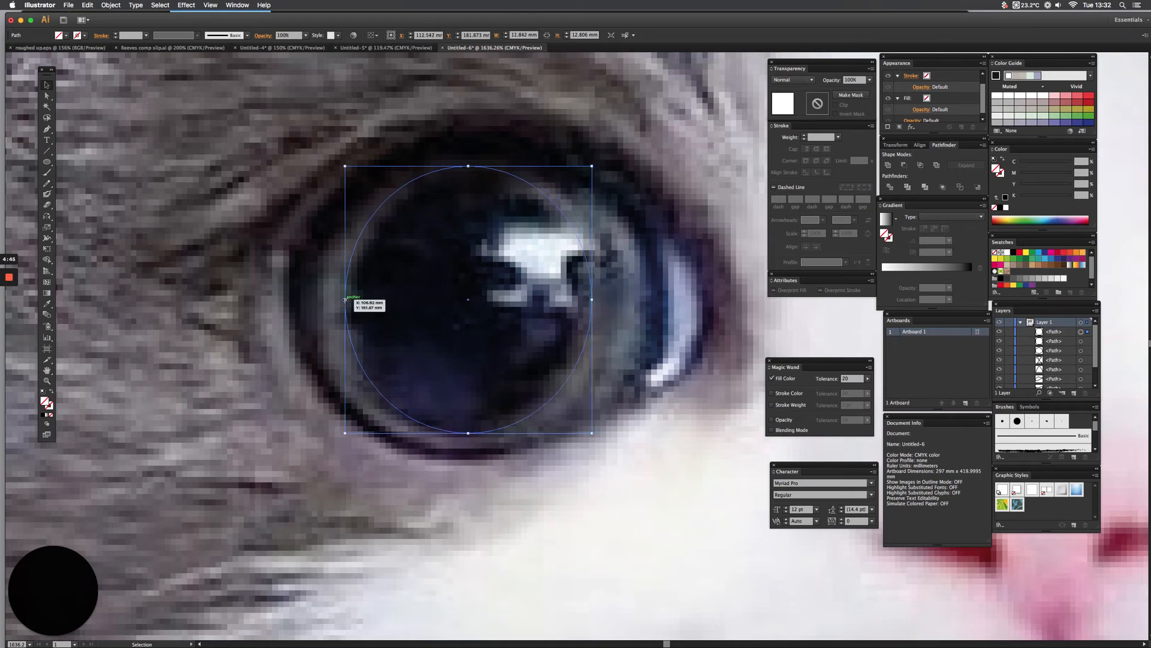
pyautogui.moveTo(345, 299); pyautogui.dragTo(348, 300)
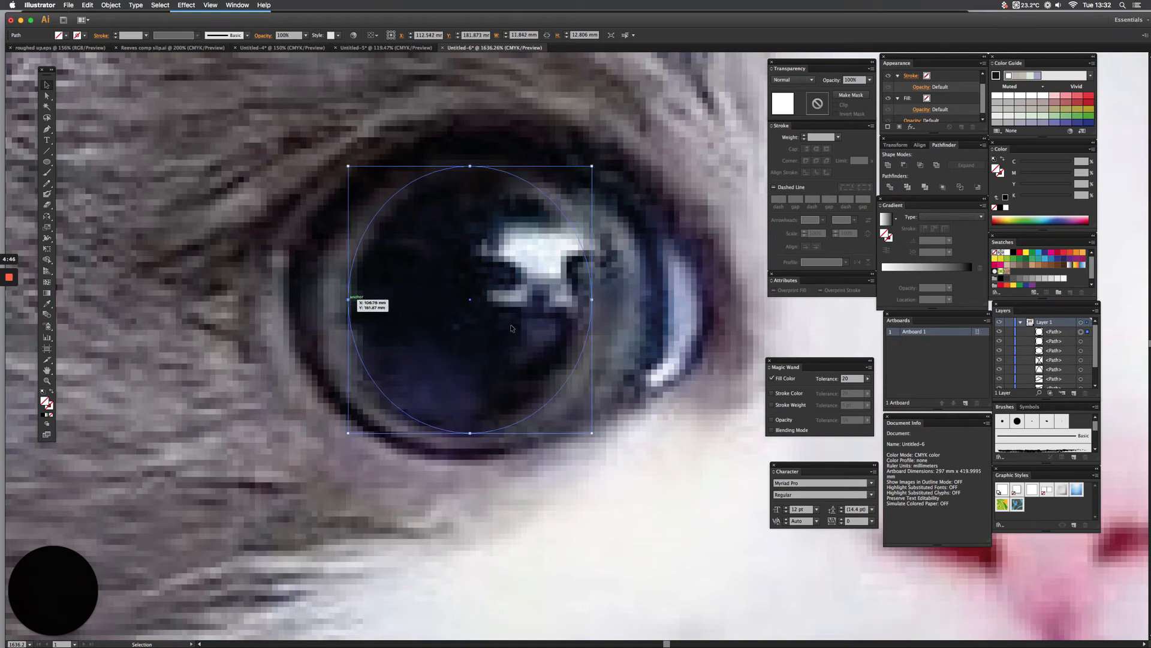
pyautogui.press('super+y')
pyautogui.press('v')
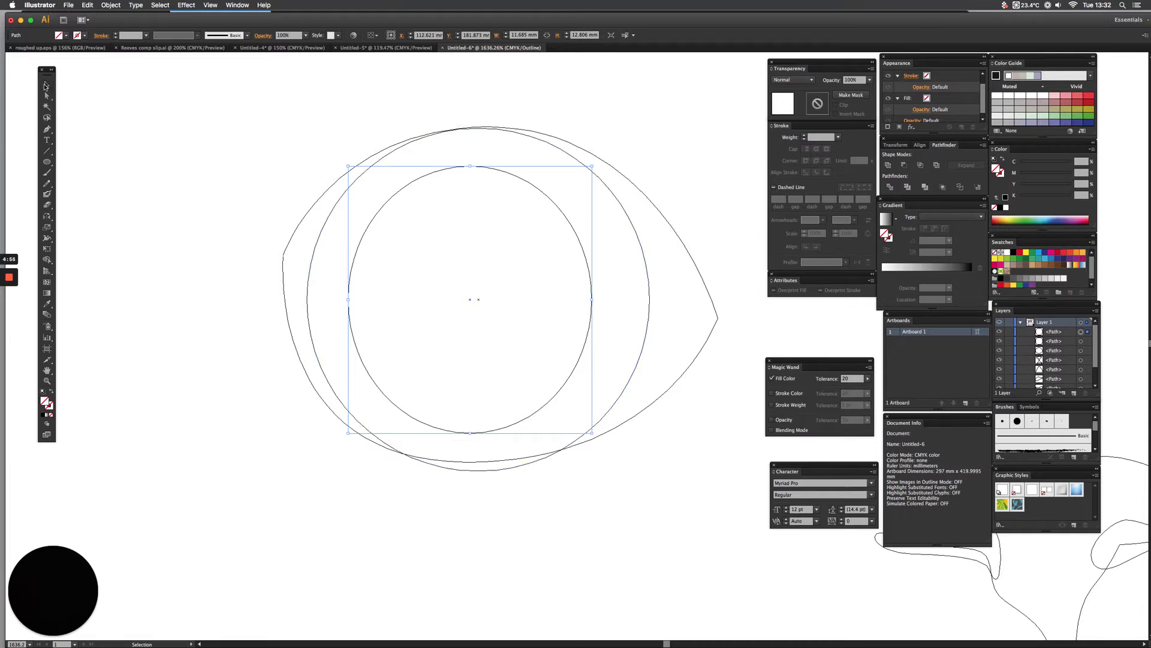
# Try to divide the left-hand eye outline and the iris circle with the Pathfinder Divide operation
pyautogui.click(275, 414)
pyautogui.moveTo(337, 442); pyautogui.dragTo(377, 463)
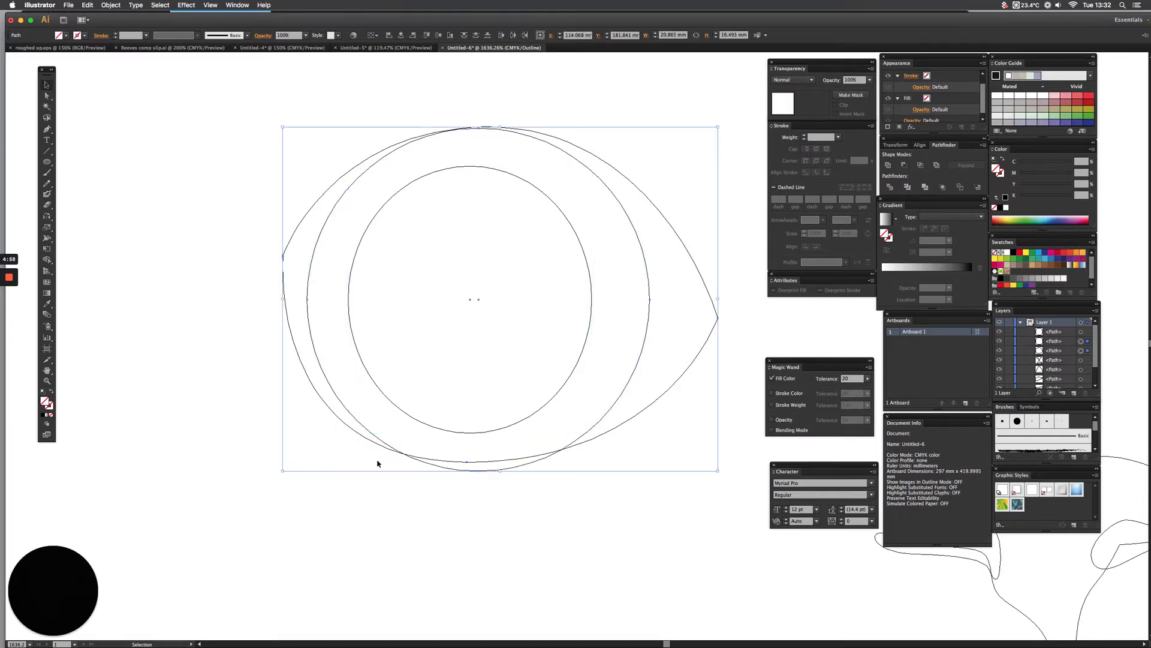
pyautogui.click(891, 188)
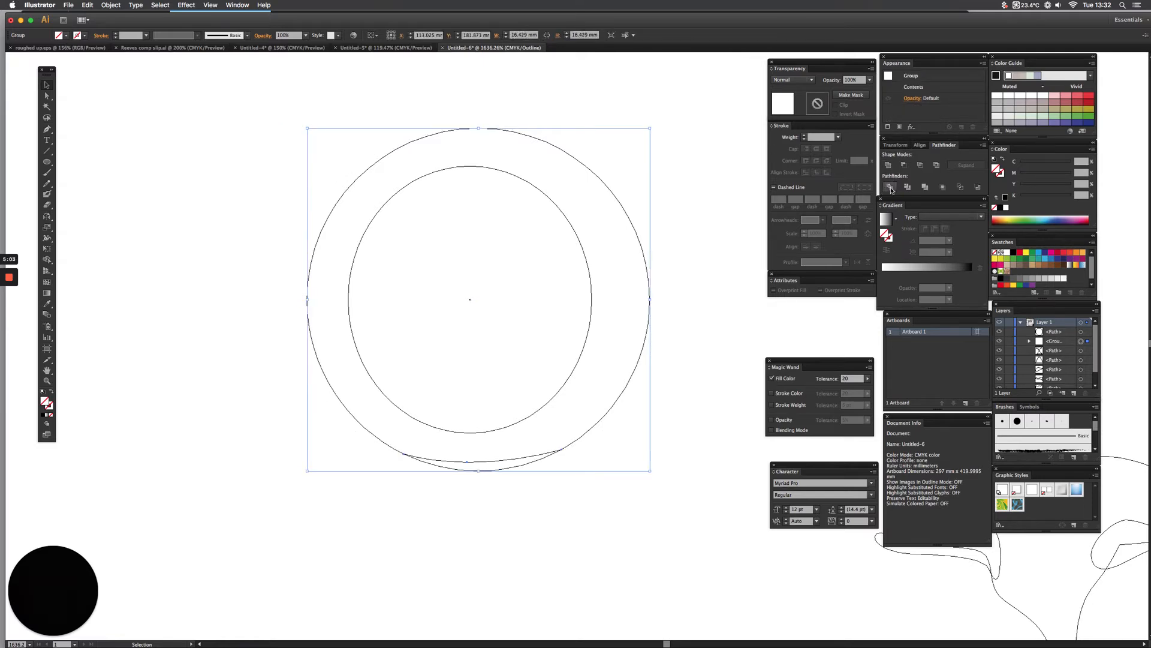
pyautogui.press('a')
pyautogui.press('super+z')
pyautogui.press('super+z')
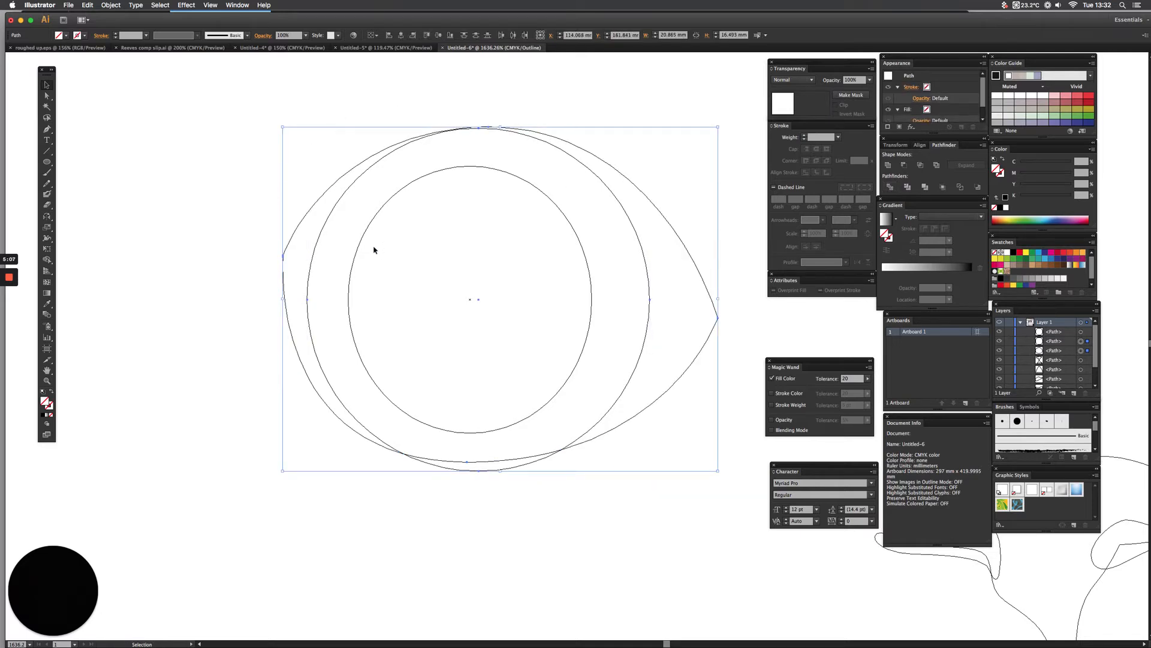
# Join the two open end points at the left corner of the left-hand eye outline
pyautogui.click(260, 250)
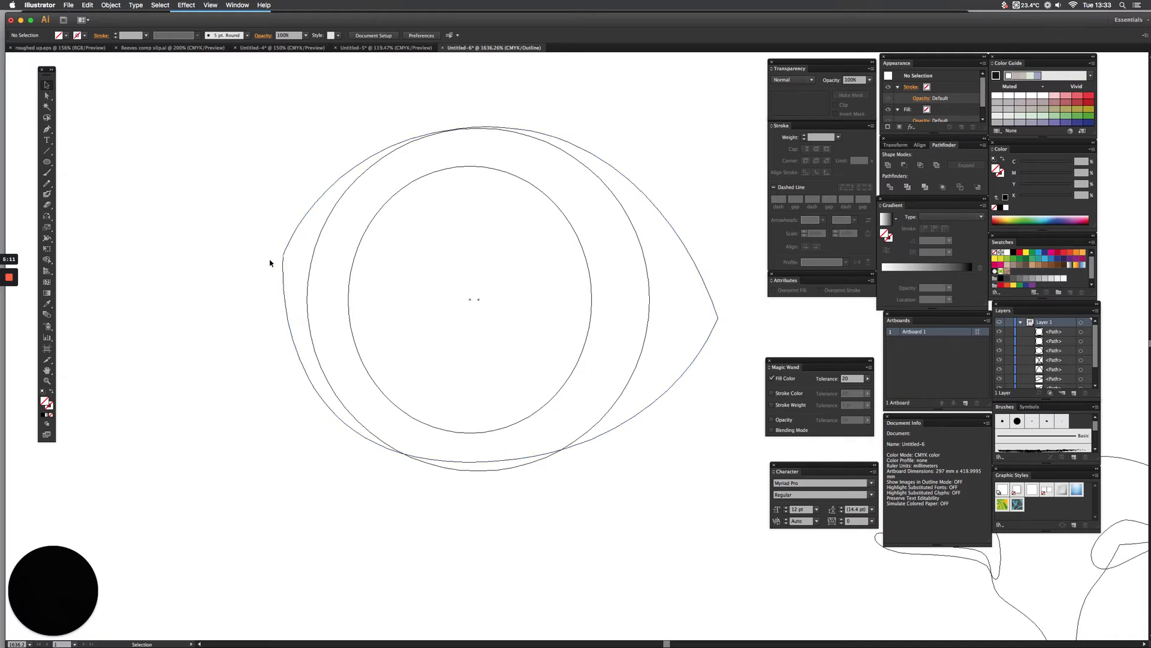
pyautogui.press('super+space')
pyautogui.moveTo(262, 232); pyautogui.dragTo(301, 270)
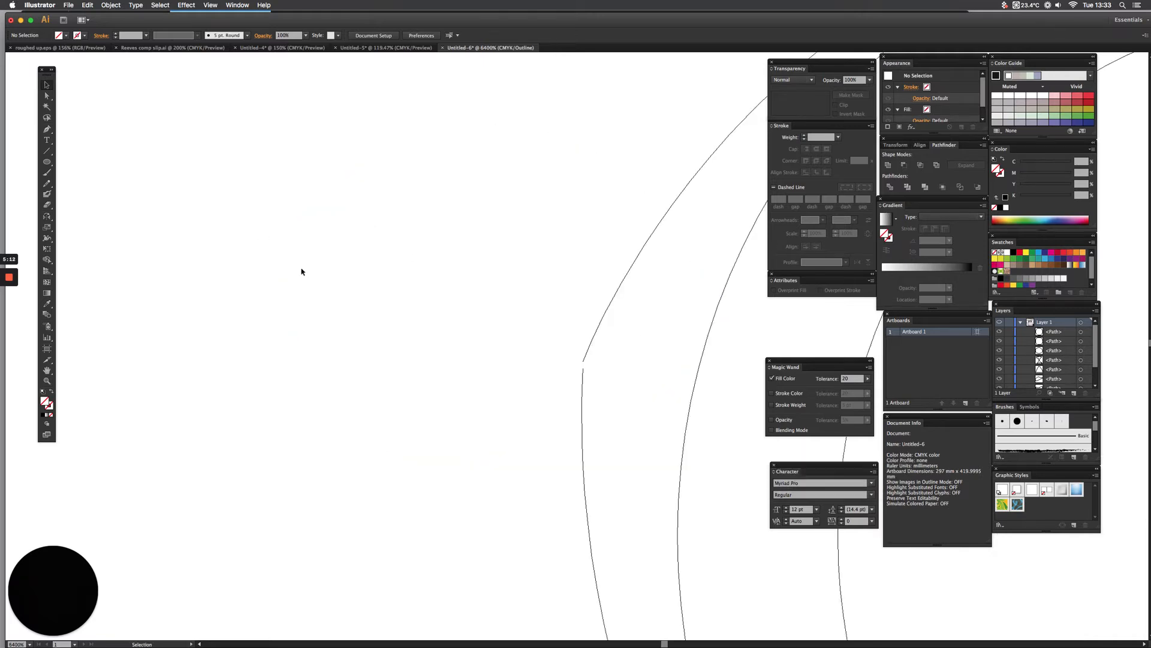
pyautogui.click(47, 95)
pyautogui.moveTo(562, 351); pyautogui.dragTo(593, 378)
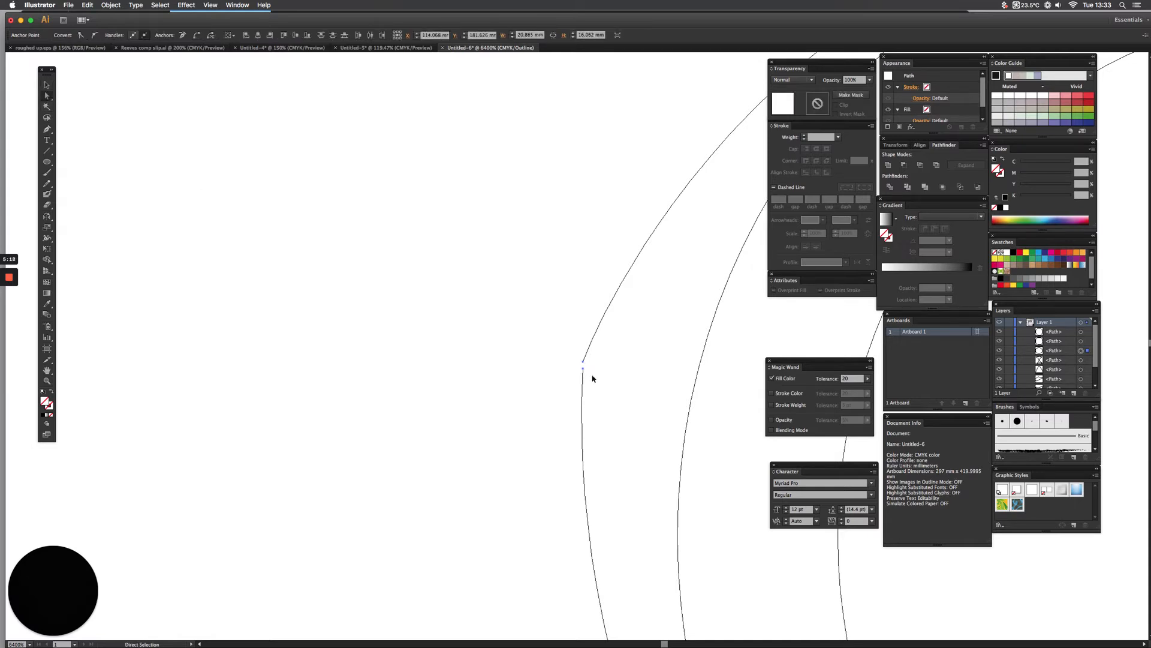
pyautogui.press('super')
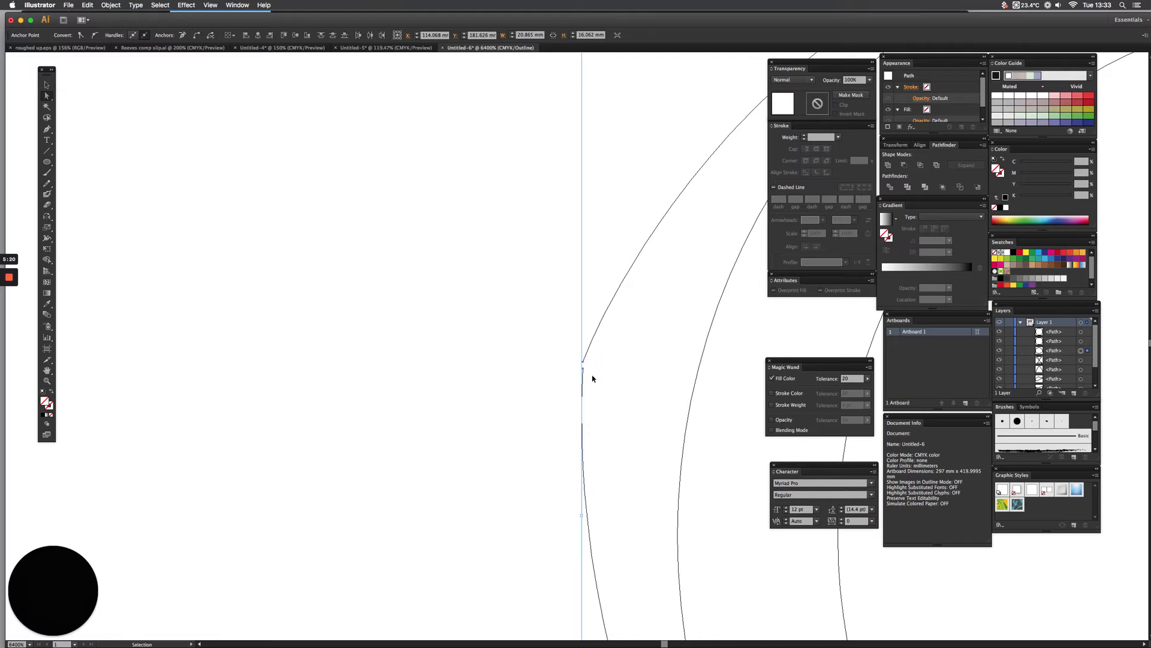
pyautogui.press('super+j')
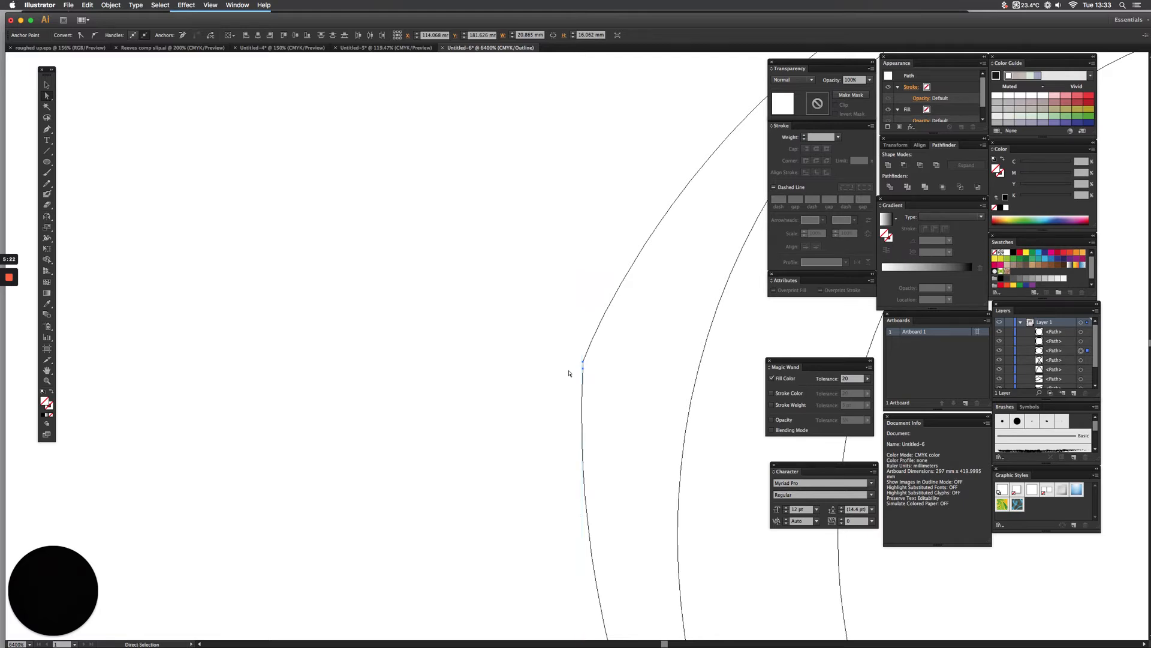
# Divide the left-hand eye outline and the iris circle with Pathfinder Divide and ungroup the resulting pieces
pyautogui.click(47, 86)
pyautogui.press('super+0')
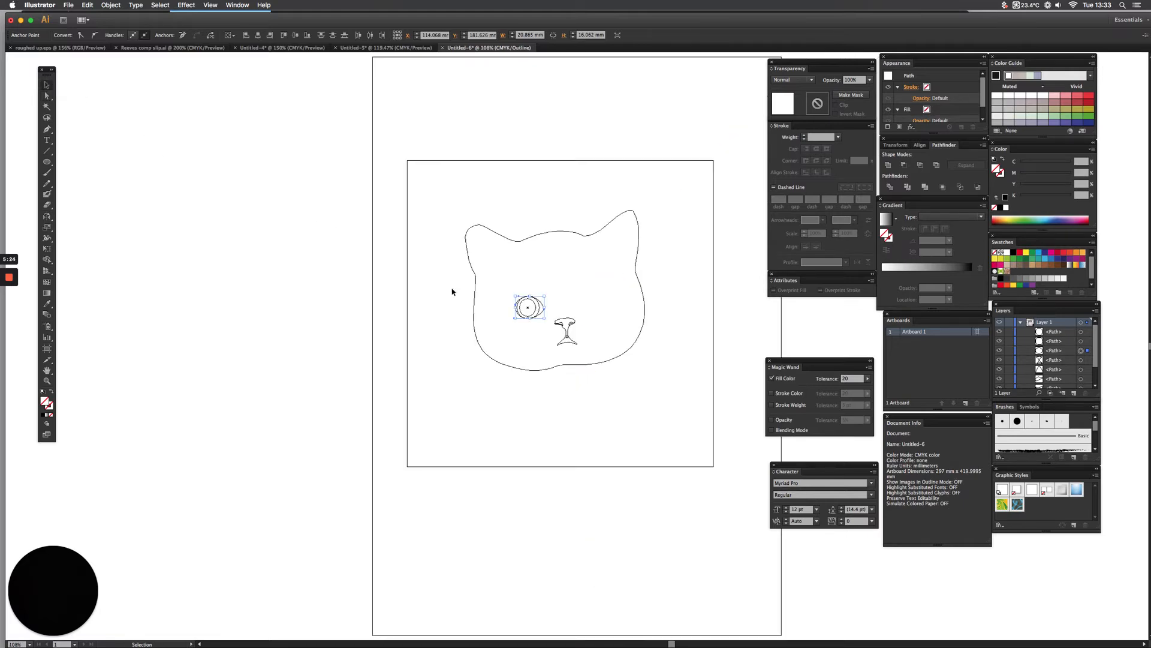
pyautogui.press('super+space')
pyautogui.moveTo(499, 287); pyautogui.dragTo(562, 334)
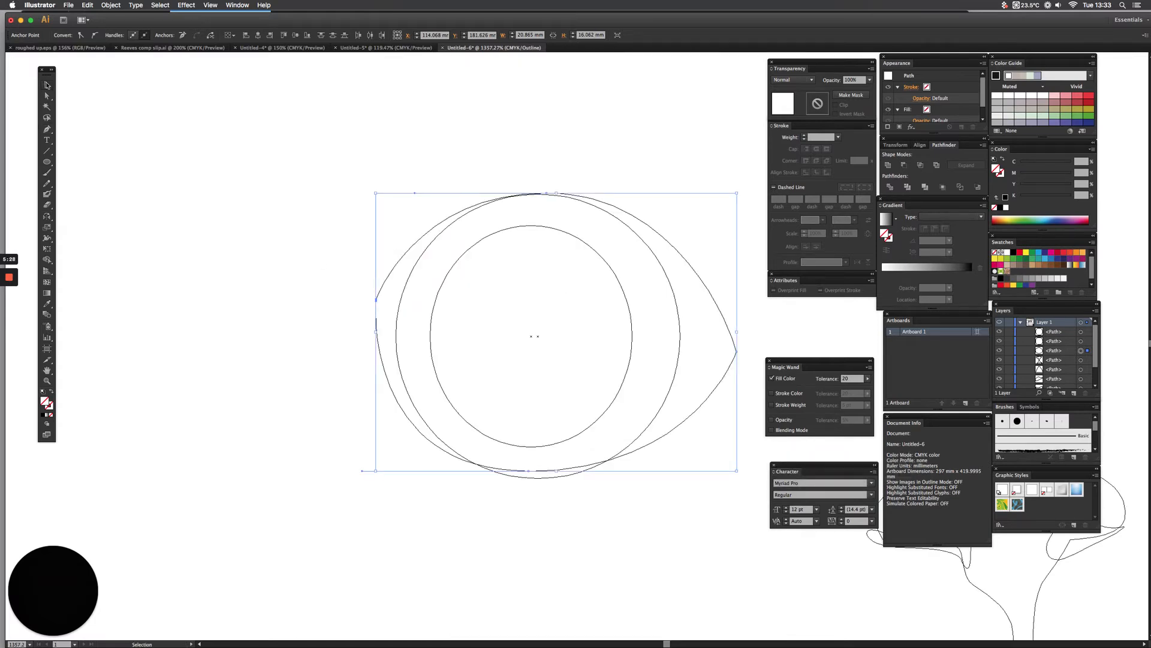
pyautogui.moveTo(495, 496); pyautogui.dragTo(533, 462)
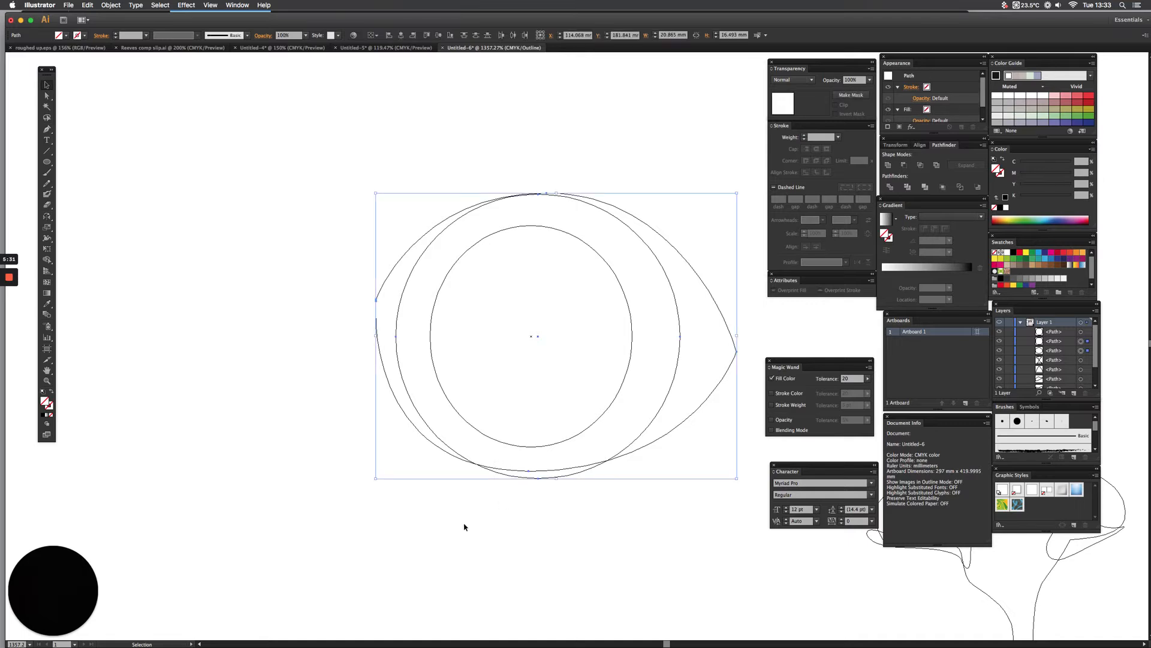
pyautogui.click(890, 186)
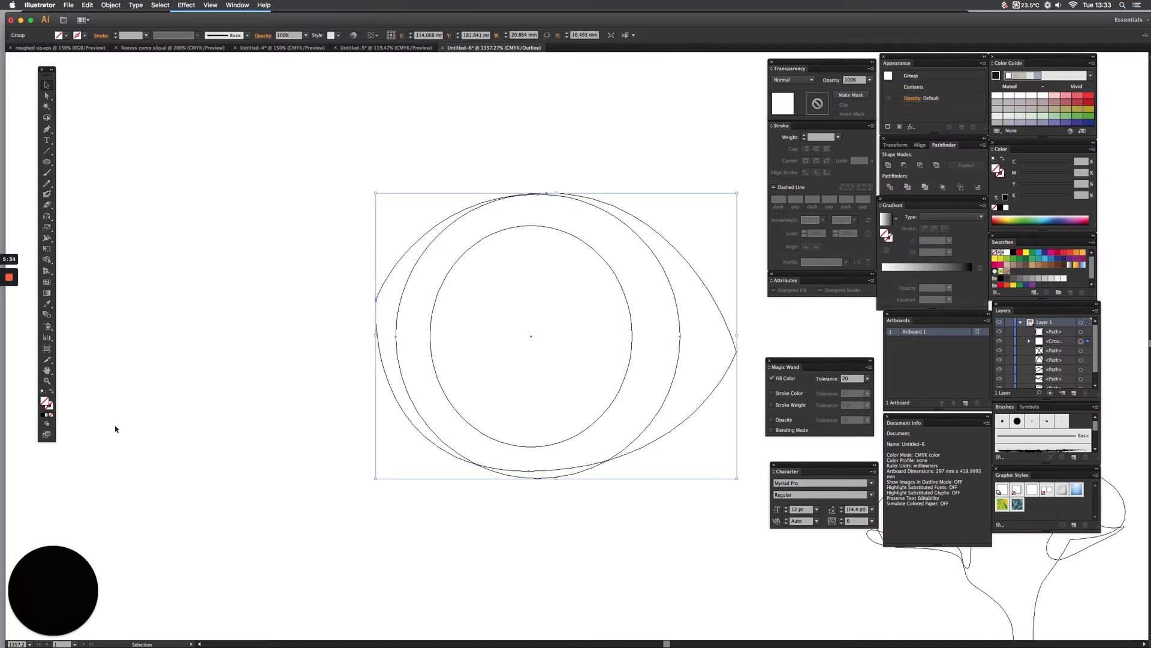
pyautogui.press('super')
pyautogui.press('super+shift+g')
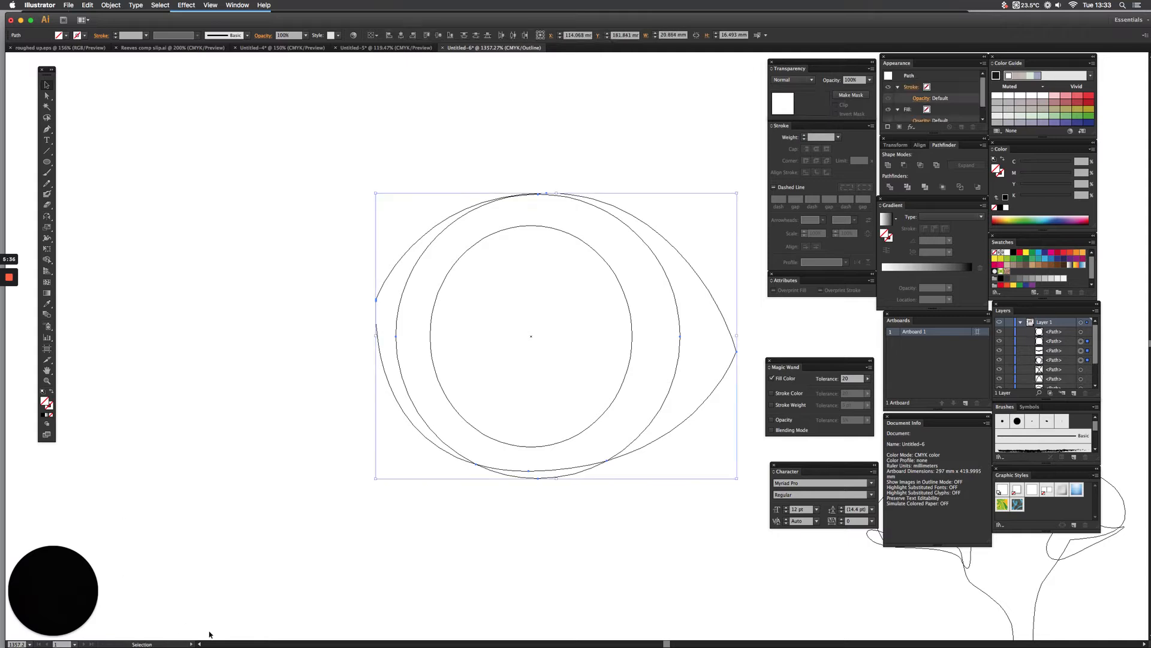
# Delete the iris sliver sticking out below the left-hand eye outline and return the whole artboard to preview display
pyautogui.click(540, 495)
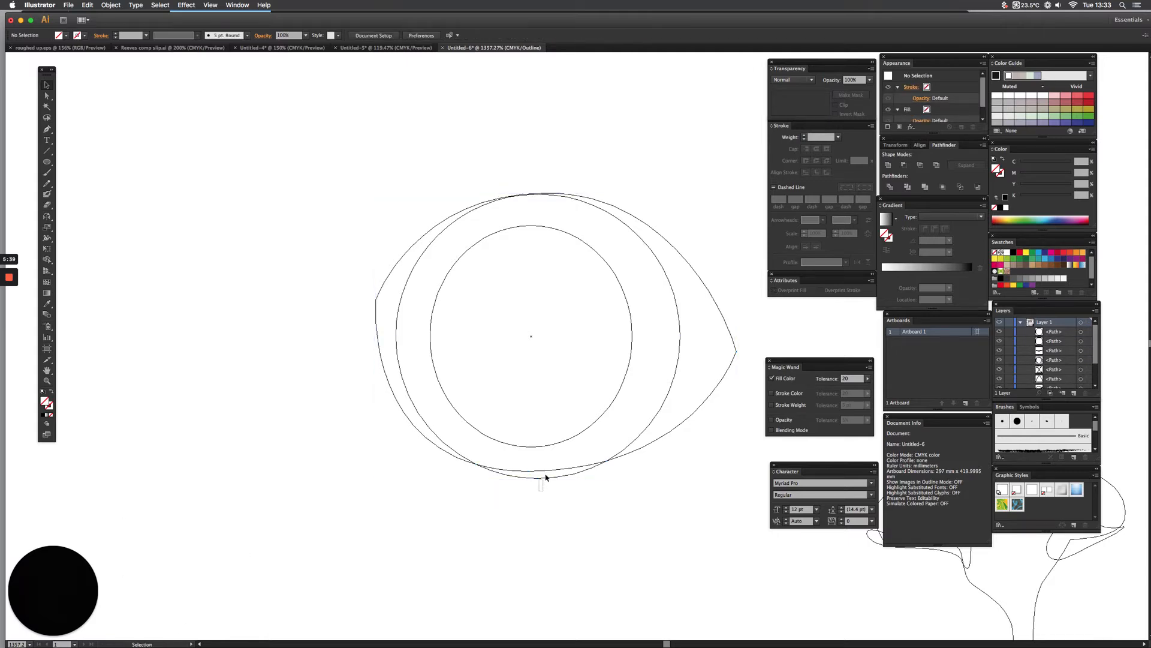
pyautogui.click(547, 476)
pyautogui.press('Delete')
pyautogui.press('super+0')
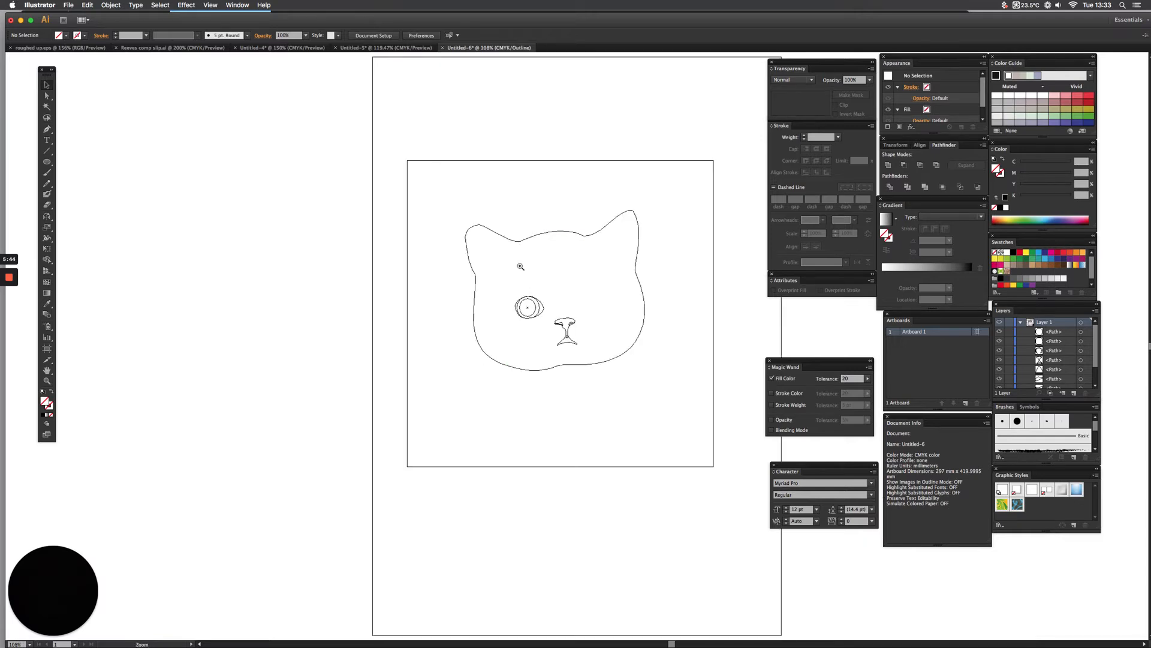
pyautogui.press('super+y')
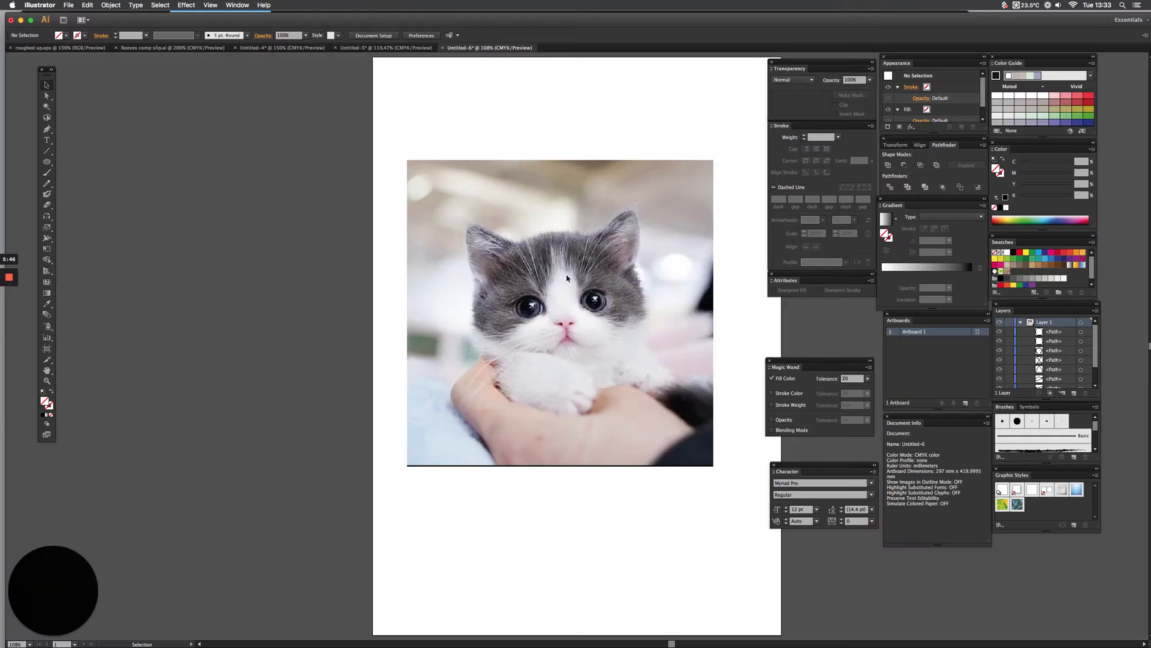
# Start the outline of the right-hand eye with the Pen tool at its inner corner, curving up to the top of the lid
pyautogui.press('super+space')
pyautogui.press('super+space')
pyautogui.moveTo(626, 324); pyautogui.dragTo(626, 324)
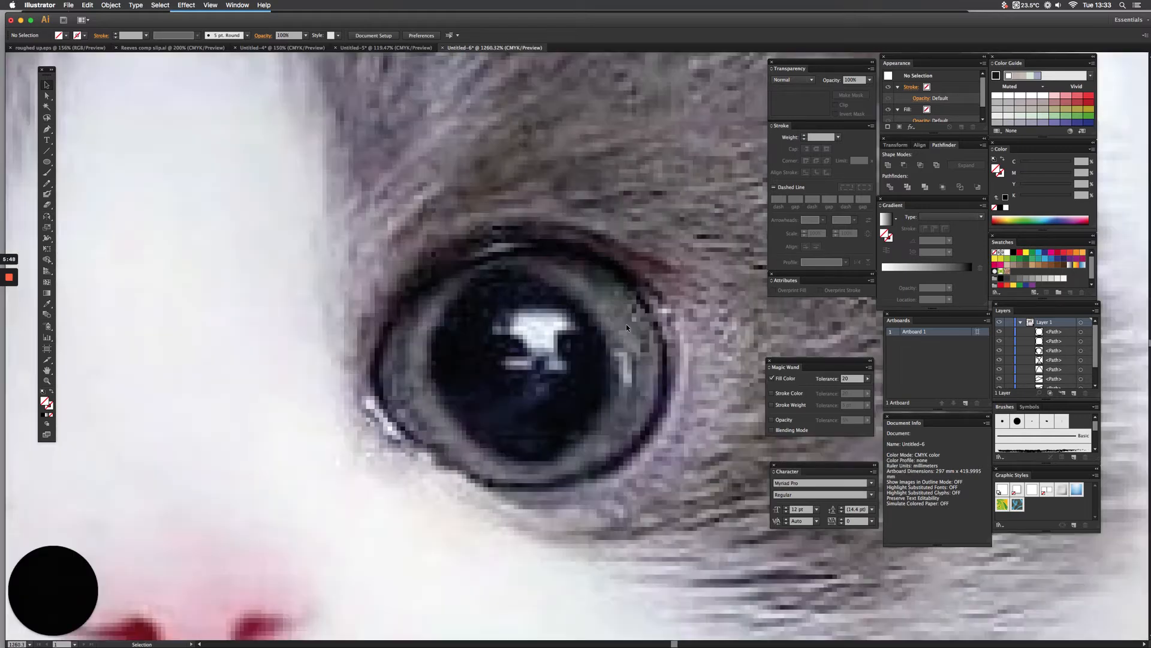
pyautogui.click(44, 130)
pyautogui.click(359, 381)
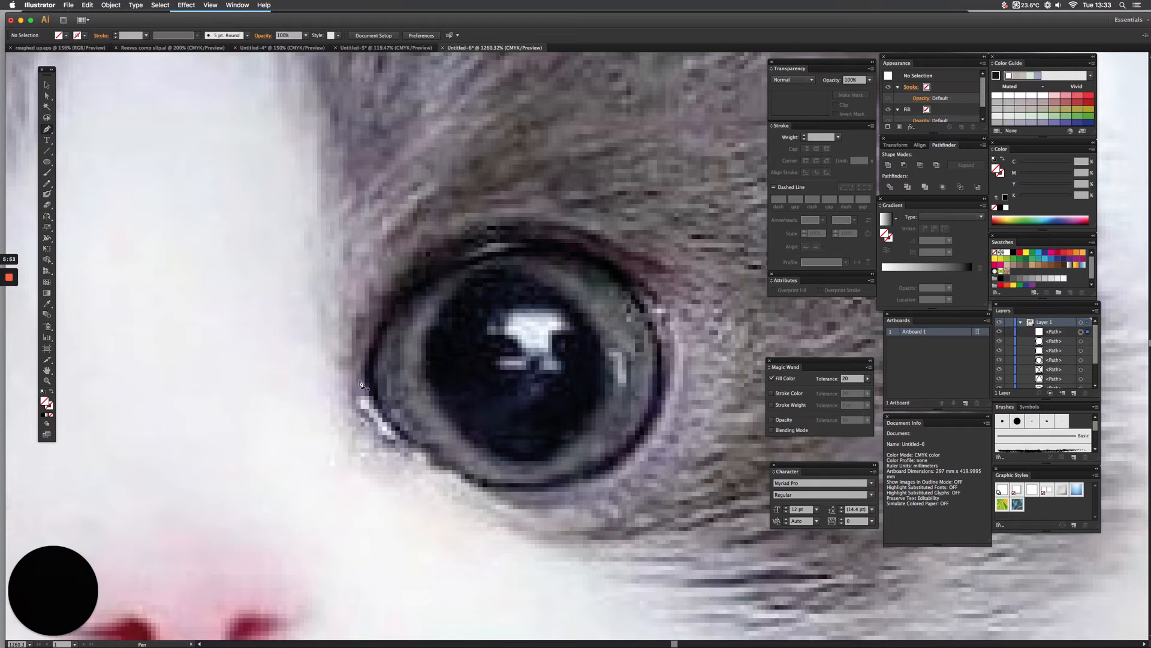
pyautogui.keyDown('shift'); pyautogui.click(521, 236); pyautogui.keyUp('shift')
pyautogui.moveTo(521, 237); pyautogui.dragTo(671, 236)
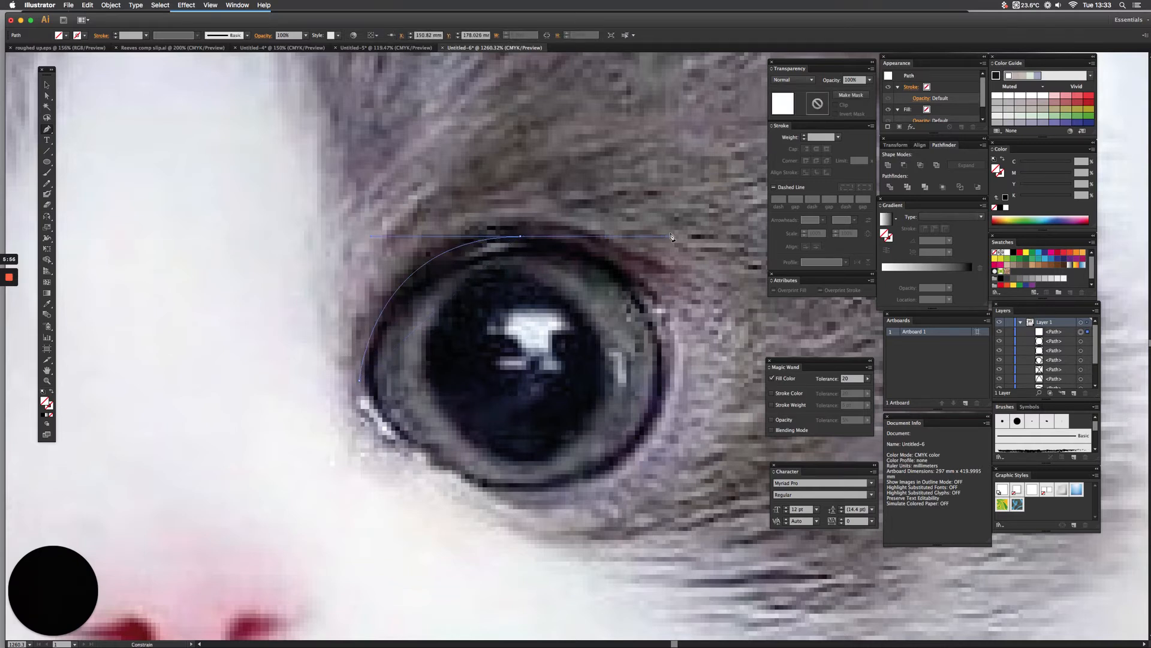
# Complete the right-hand eye outline with the Pen tool, curving around the outer side and lower lid back to the inner corner
pyautogui.click(662, 339)
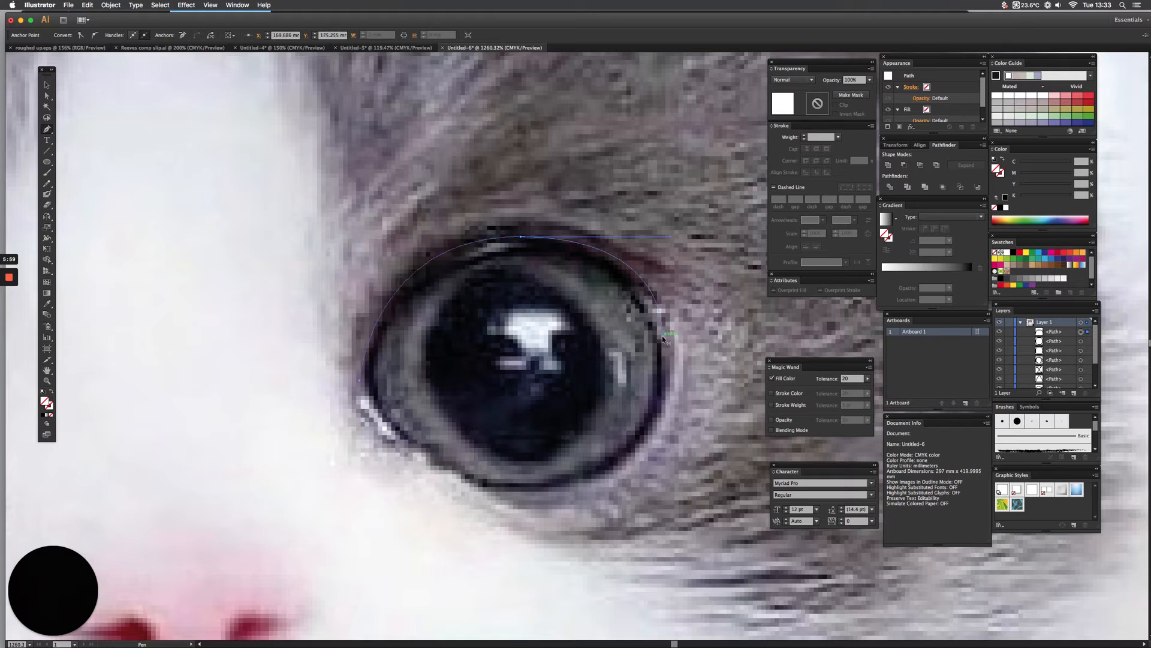
pyautogui.press('super+z')
pyautogui.click(520, 236)
pyautogui.moveTo(660, 341); pyautogui.dragTo(680, 450)
pyautogui.click(660, 342)
pyautogui.moveTo(519, 492); pyautogui.dragTo(348, 509)
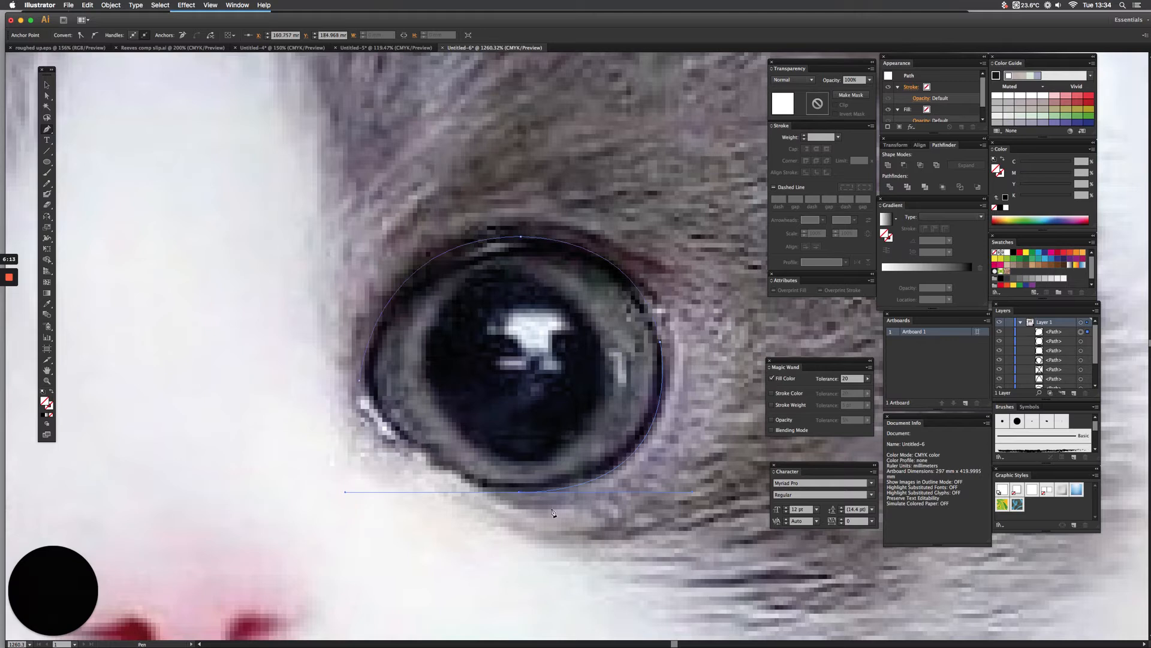
pyautogui.click(520, 493)
pyautogui.moveTo(360, 381); pyautogui.dragTo(277, 253)
pyautogui.press('v')
pyautogui.press('super+y')
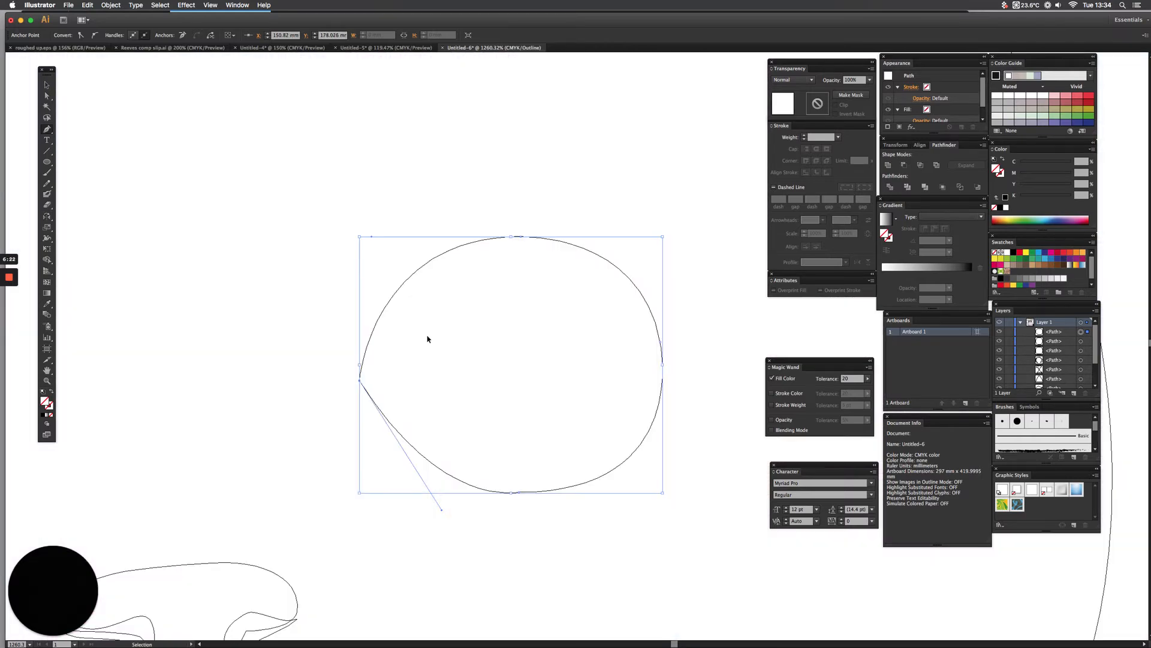
pyautogui.press('super+y')
# Draw two concentric circles centred on the right-hand eye: an iris about 16 mm across and a pupil about 12.5 mm across
pyautogui.press('p')
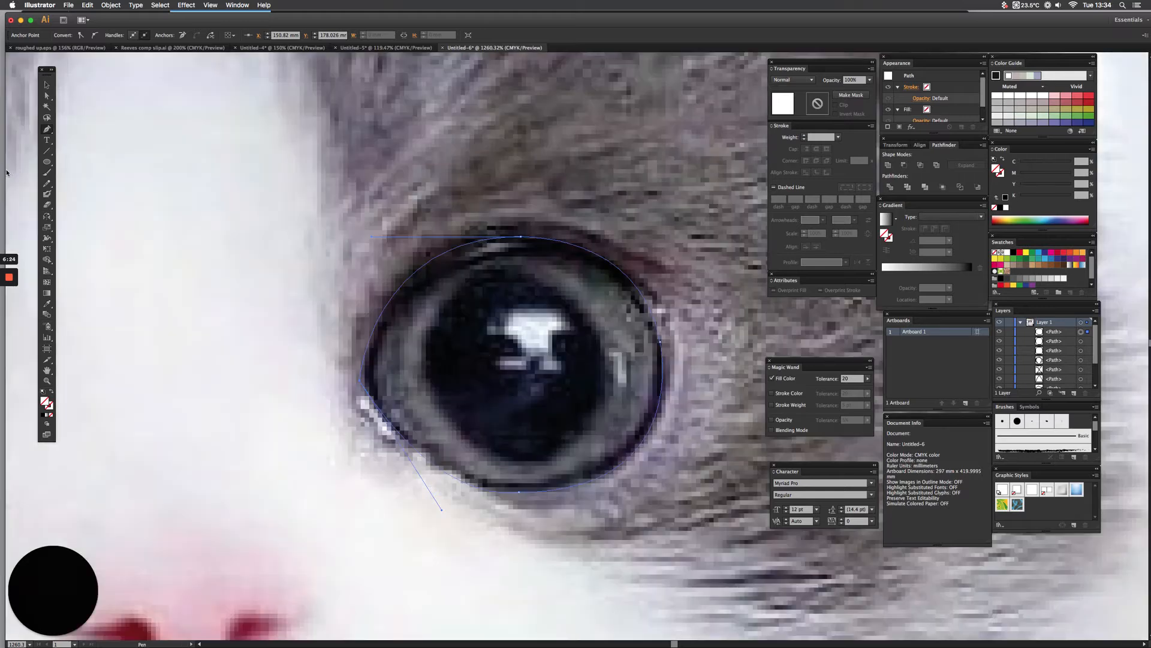
pyautogui.click(46, 162)
pyautogui.moveTo(516, 366); pyautogui.dragTo(589, 490)
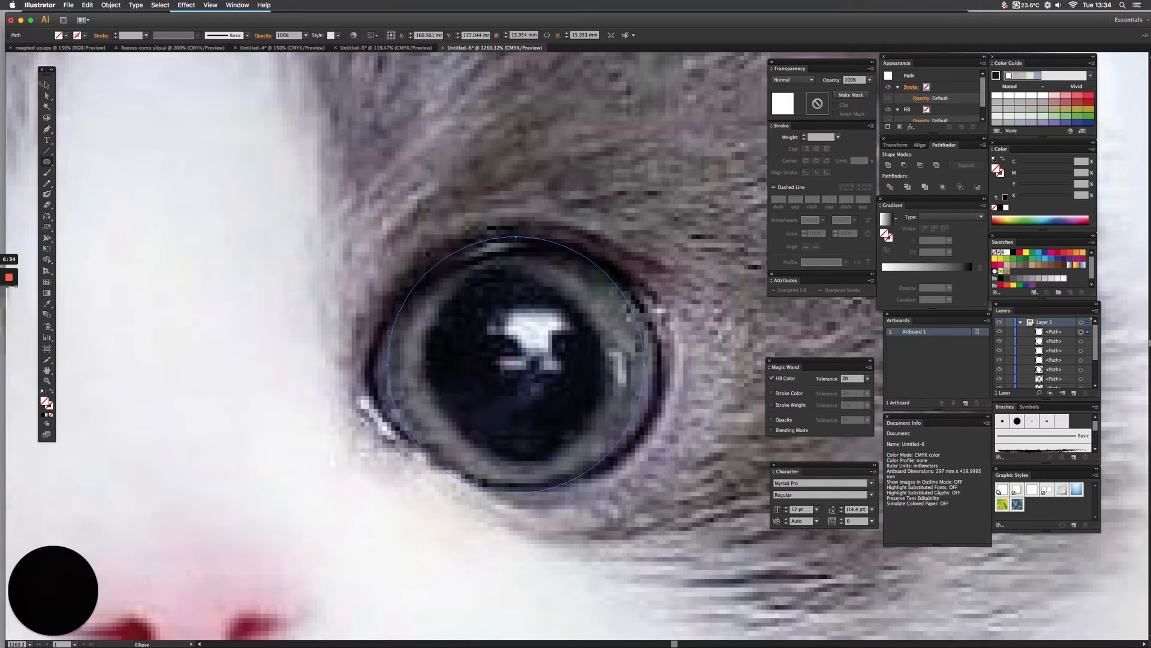
pyautogui.moveTo(515, 364); pyautogui.dragTo(537, 465)
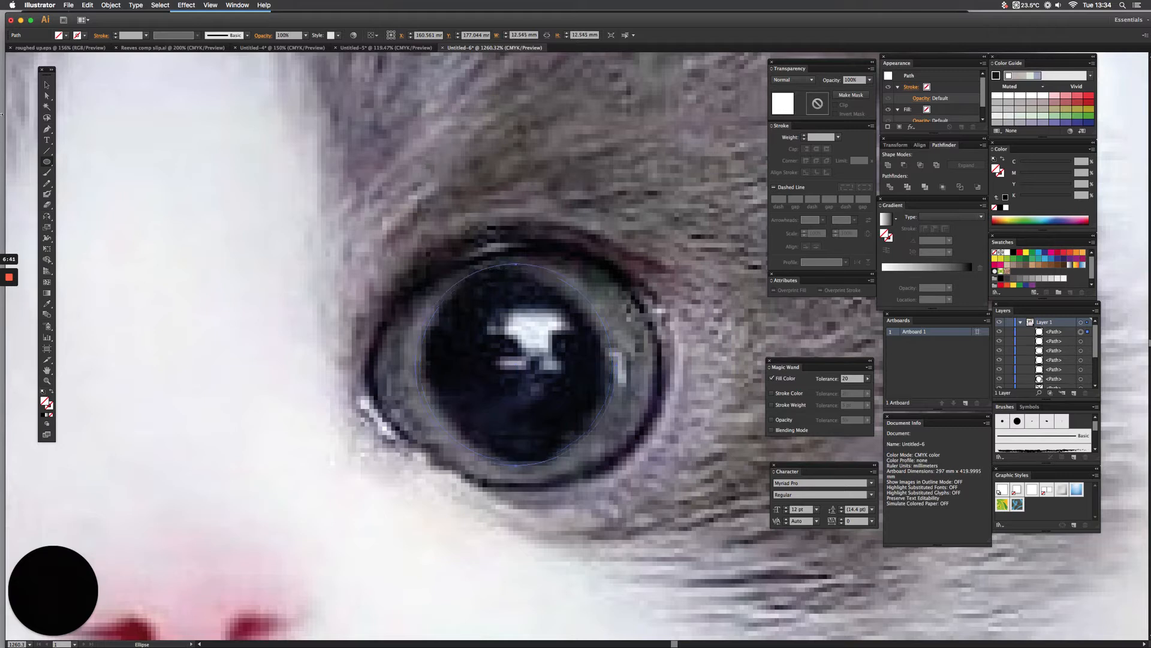
# Narrow the right-hand pupil circle to about 11.8 mm wide, keeping its height
pyautogui.click(47, 86)
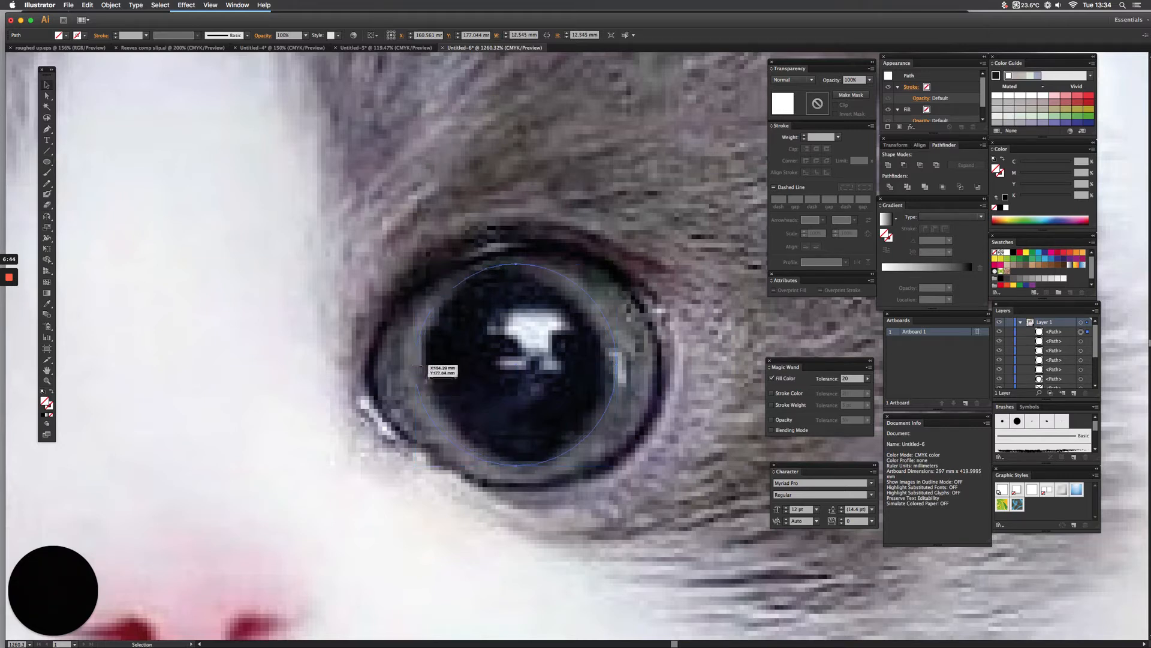
pyautogui.click(415, 364)
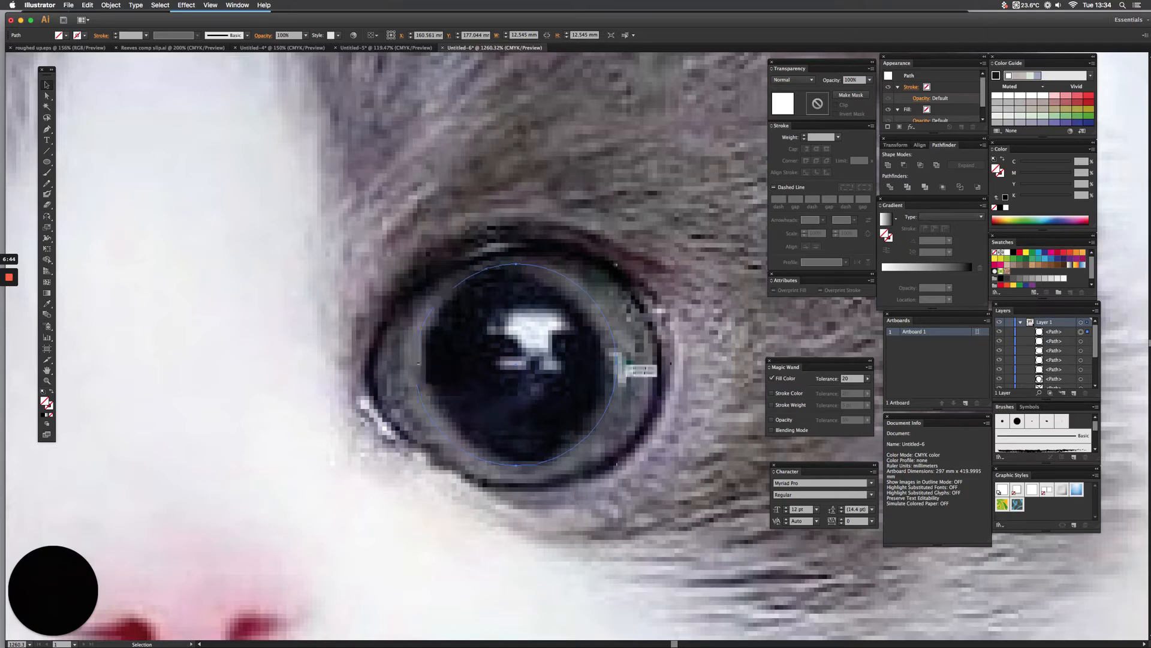
pyautogui.moveTo(616, 364); pyautogui.dragTo(609, 364)
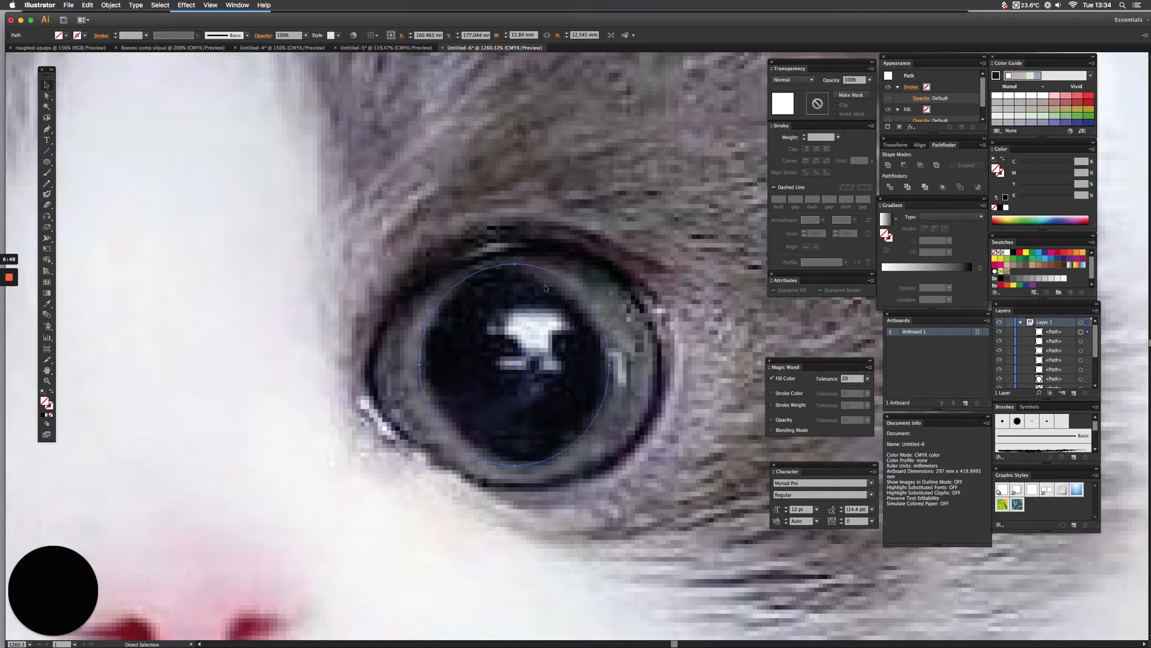
# In outline display, scale the right-hand eye outline down around its centre to about 18.2 mm wide so the iris overlaps its edges
pyautogui.hotkey('ctrl', 'y')
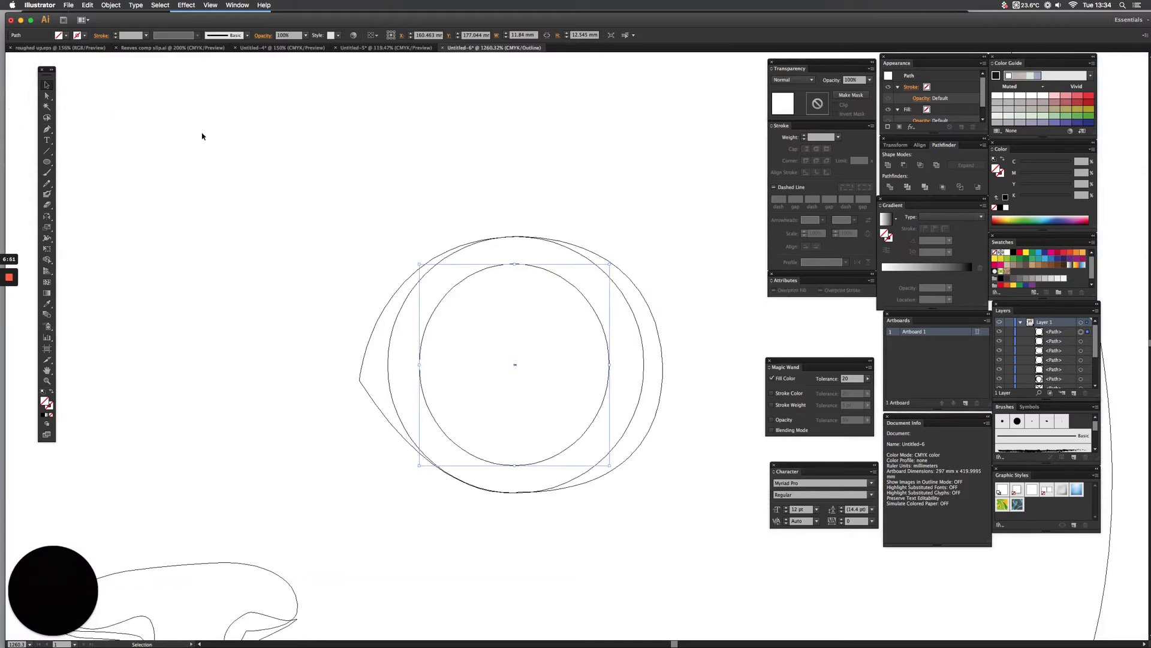
pyautogui.click(202, 137)
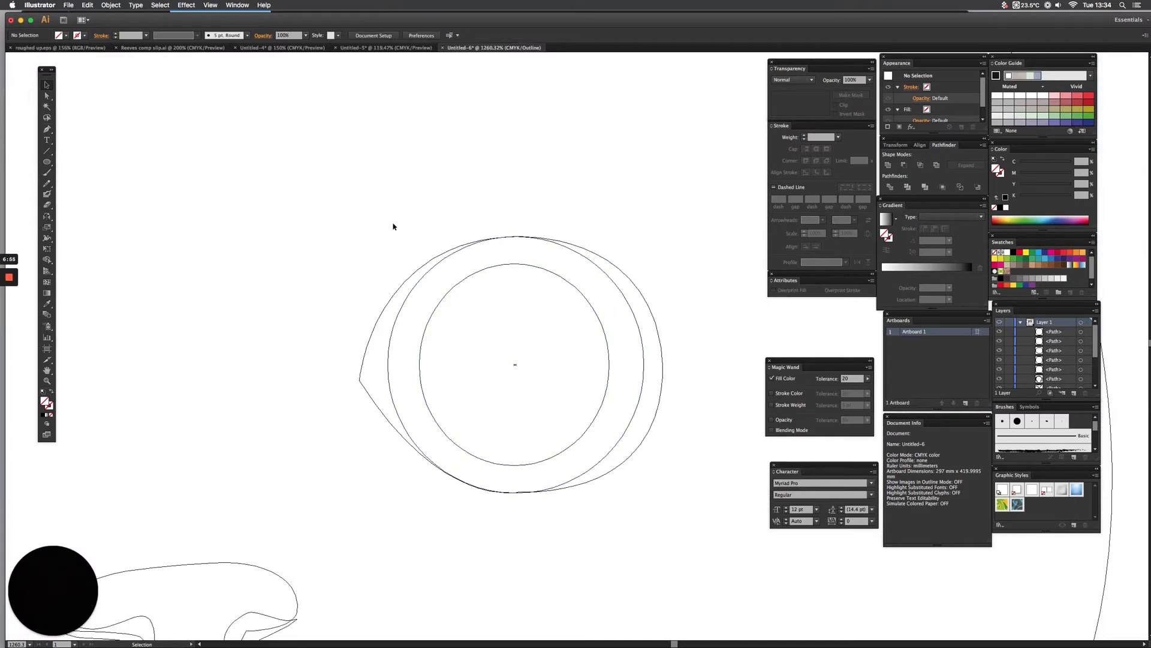
pyautogui.click(362, 370)
pyautogui.moveTo(362, 238); pyautogui.dragTo(355, 234)
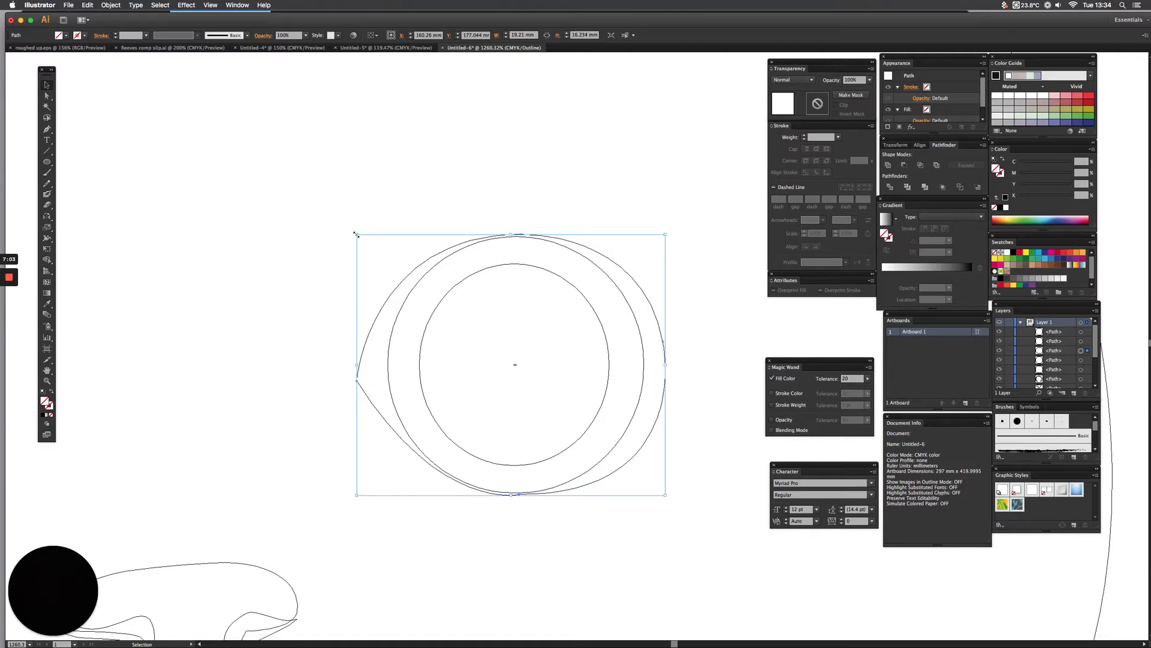
pyautogui.moveTo(355, 234); pyautogui.dragTo(359, 239)
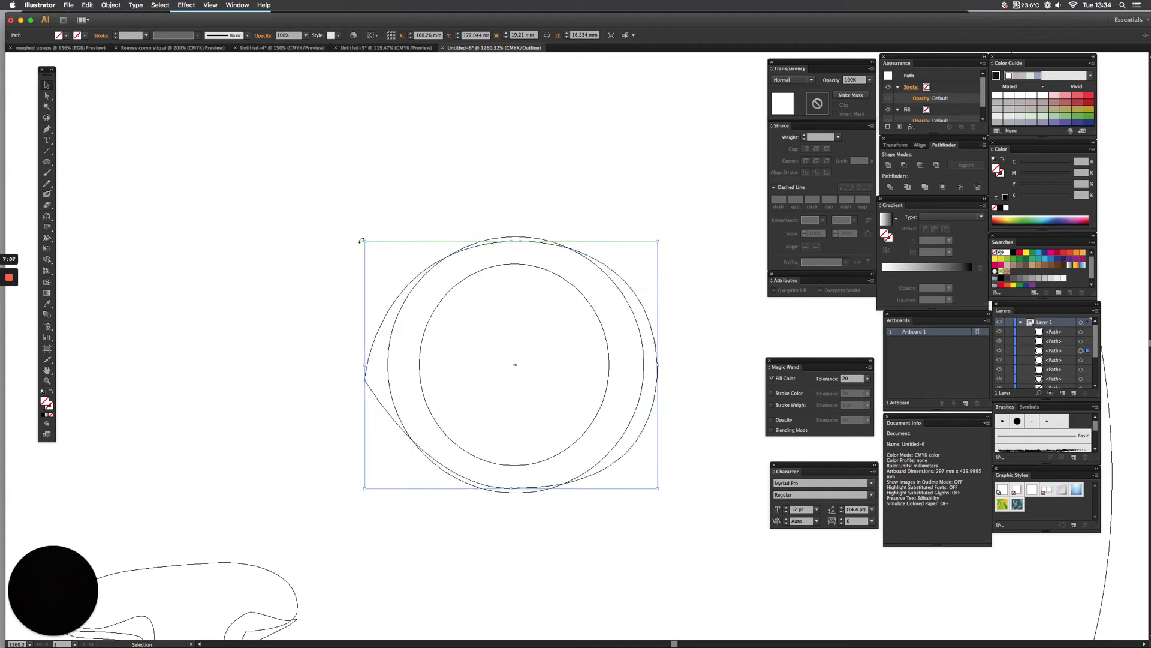
# Divide the right-hand eye outline and iris with Pathfinder Divide, ungroup them, and delete the iris slivers above and below the outline
pyautogui.keyDown('shift'); pyautogui.click(507, 237); pyautogui.keyUp('shift')
pyautogui.click(890, 186)
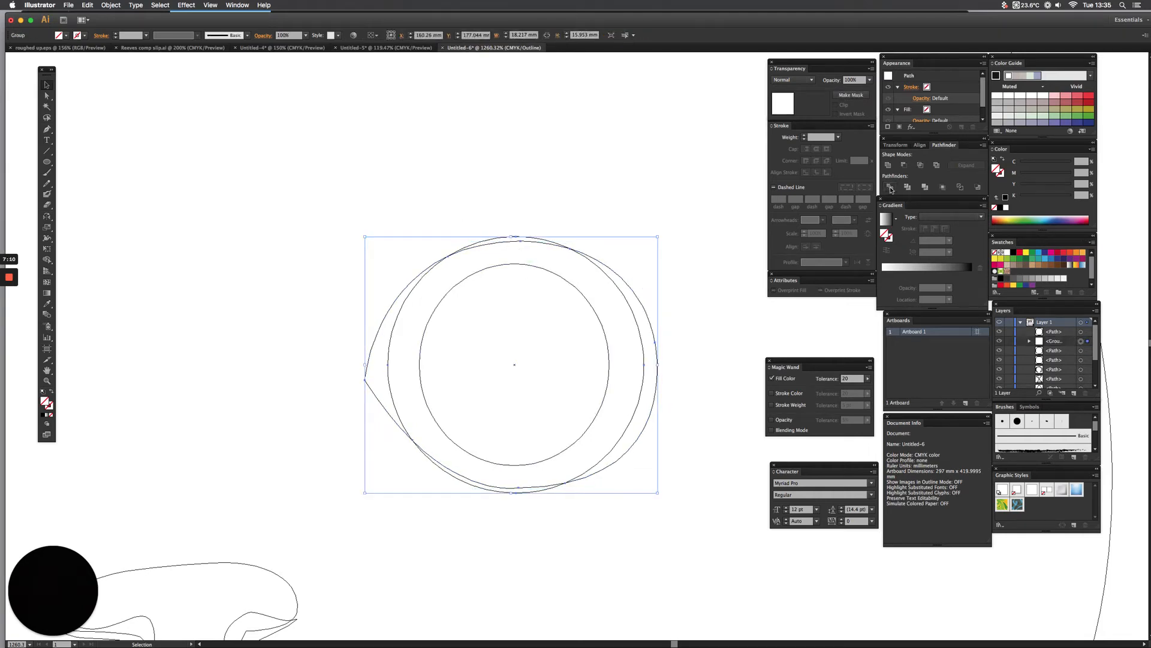
pyautogui.moveTo(494, 215); pyautogui.dragTo(515, 240)
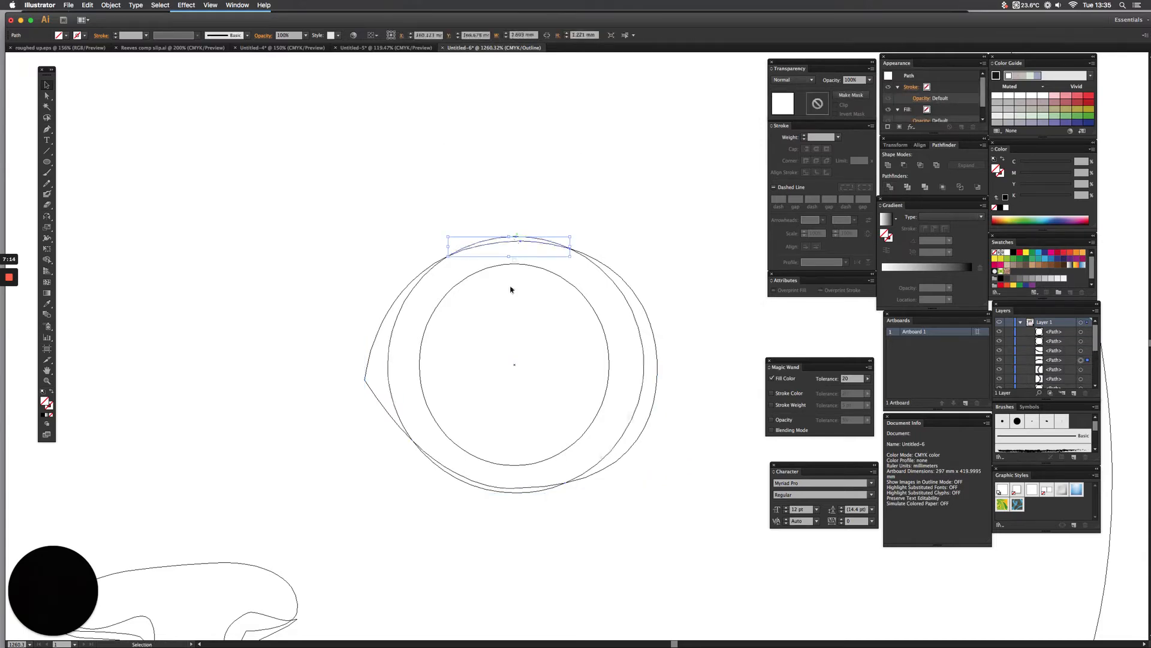
pyautogui.press('Delete')
pyautogui.moveTo(502, 515); pyautogui.dragTo(526, 492)
pyautogui.press('Delete')
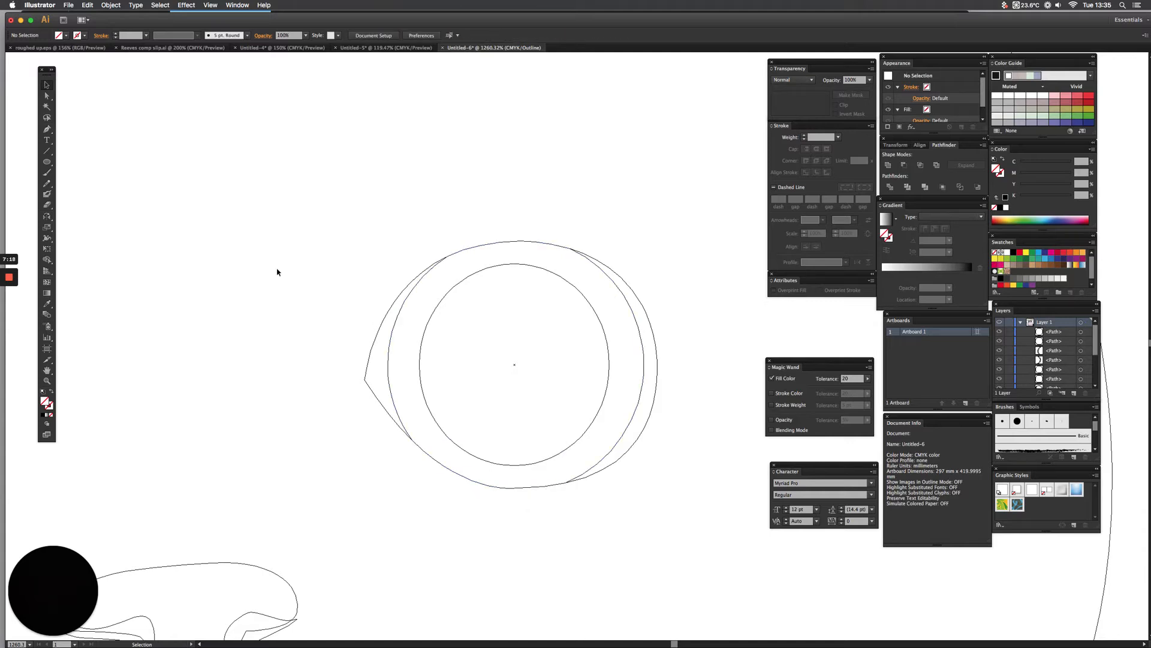
# Start tracing the grey fur boundary on the photo with the Pen tool, from outside the left-hand cheek to the left-hand eye's inner corner
pyautogui.press('super+0')
pyautogui.press('super+y')
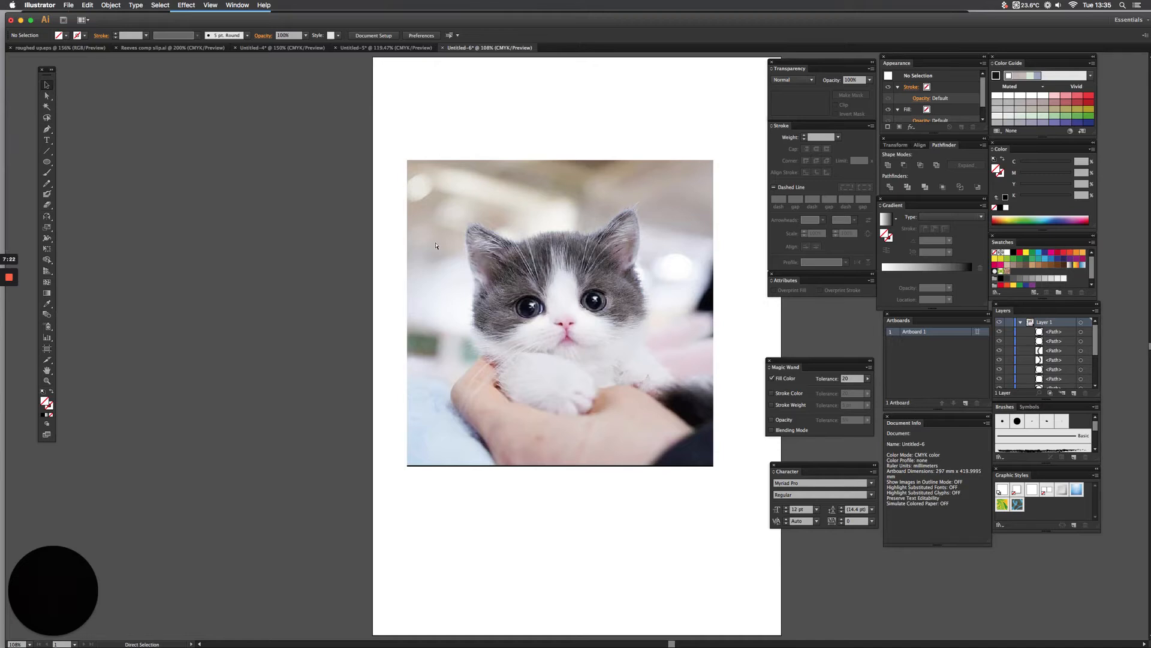
pyautogui.press('super+y')
pyautogui.press('super+y')
pyautogui.press('super+space')
pyautogui.moveTo(416, 188); pyautogui.dragTo(706, 414)
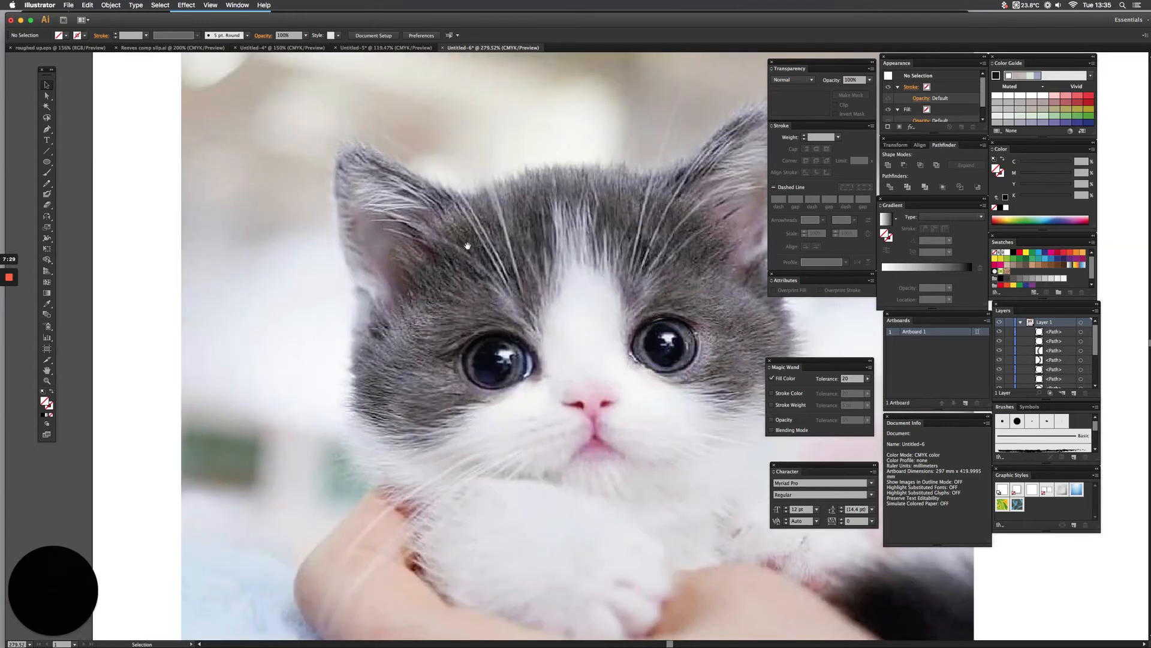
pyautogui.moveTo(461, 243); pyautogui.dragTo(344, 225)
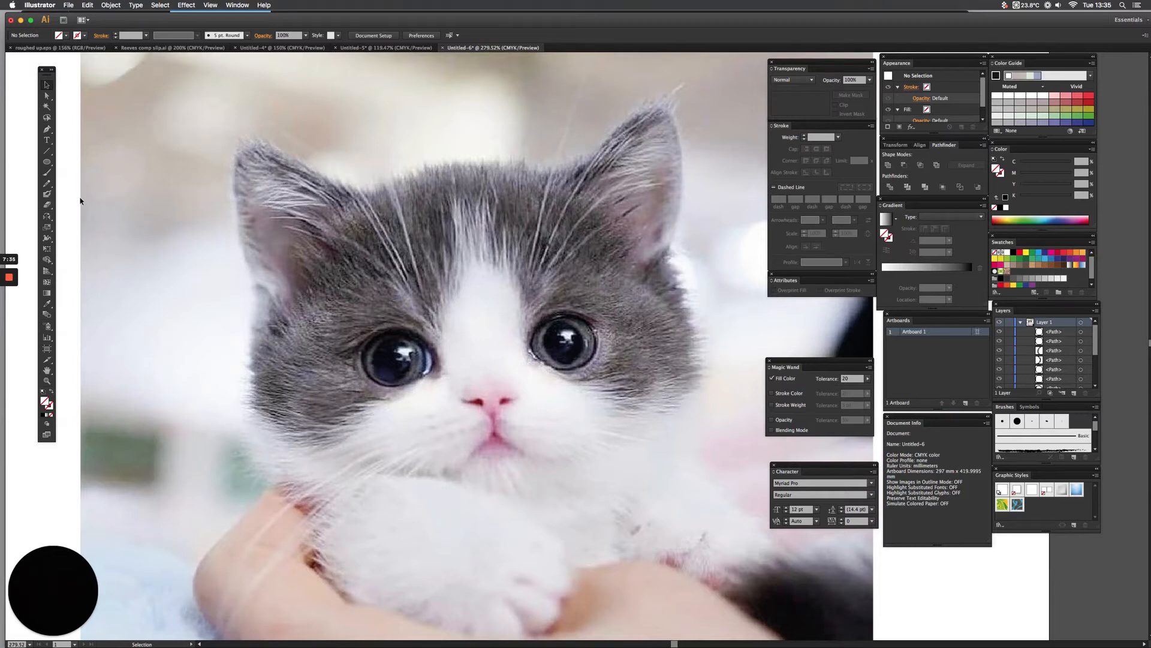
pyautogui.click(46, 129)
pyautogui.click(190, 364)
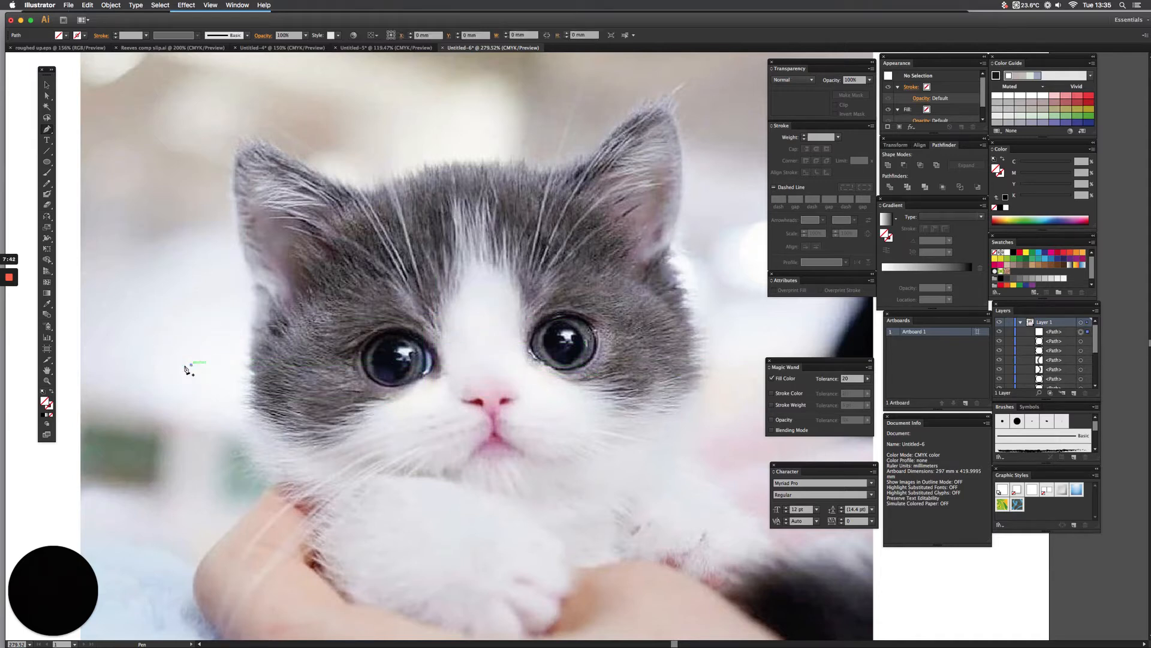
pyautogui.moveTo(298, 443); pyautogui.dragTo(332, 452)
pyautogui.click(398, 396)
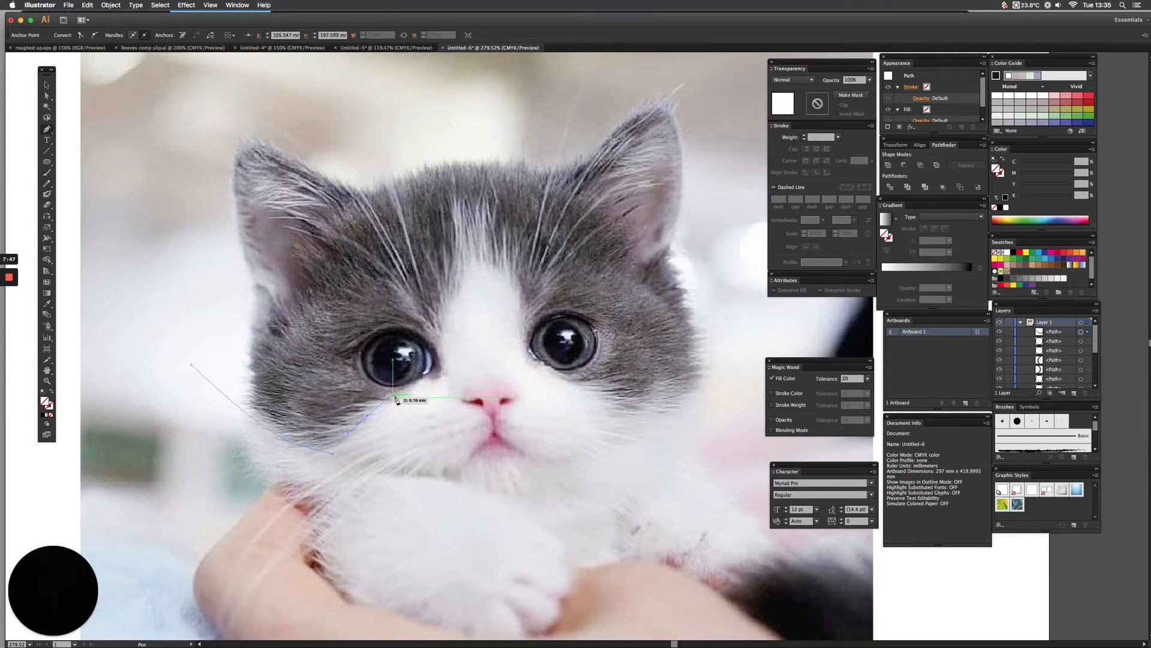
pyautogui.click(444, 378)
# Continue the fur boundary up around the jagged forehead blaze, beneath the right-hand eye and past the head outline at the right-hand cheek
pyautogui.moveTo(423, 314); pyautogui.dragTo(450, 304)
pyautogui.moveTo(455, 262); pyautogui.dragTo(458, 287)
pyautogui.moveTo(459, 218); pyautogui.dragTo(519, 329)
pyautogui.moveTo(539, 370); pyautogui.dragTo(612, 403)
pyautogui.moveTo(699, 407); pyautogui.dragTo(737, 376)
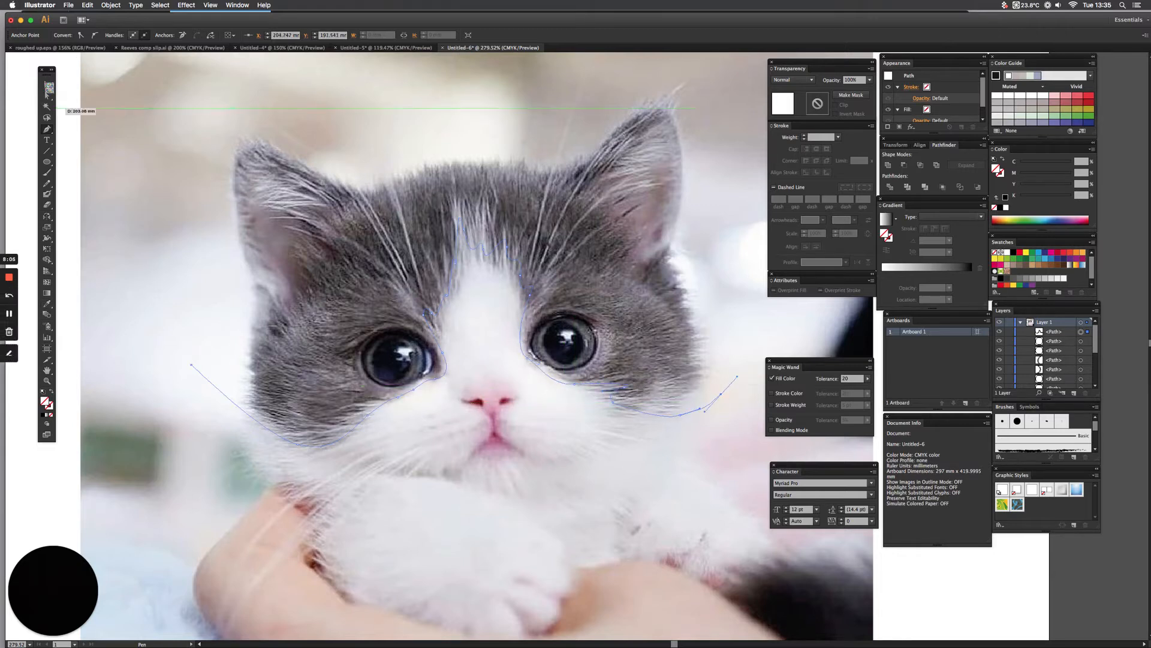
# Divide the head outline along the traced fur boundary with Pathfinder Divide and ungroup the resulting pieces
pyautogui.click(47, 85)
pyautogui.press('a')
pyautogui.press('super+y')
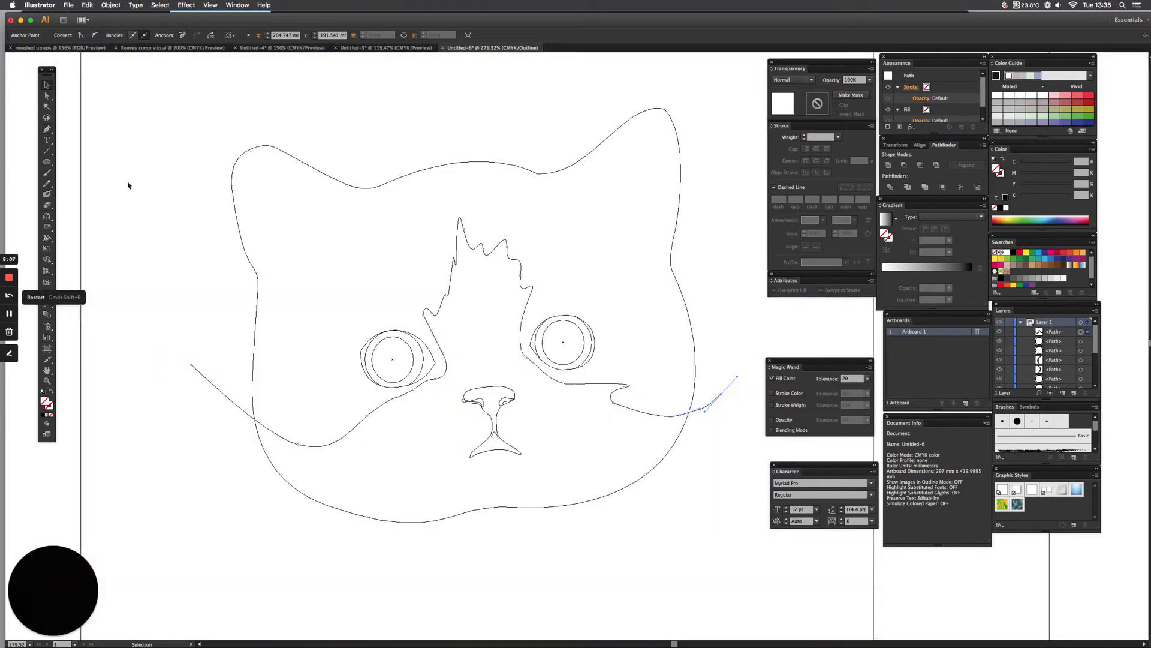
pyautogui.press('v')
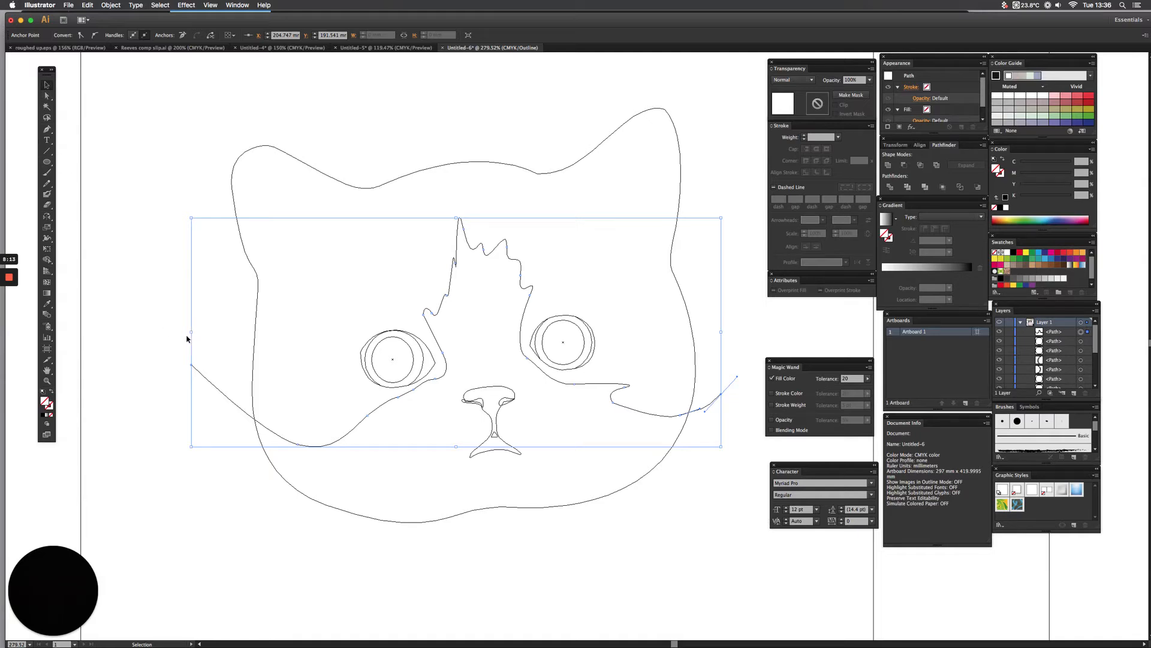
pyautogui.moveTo(173, 347); pyautogui.dragTo(216, 388)
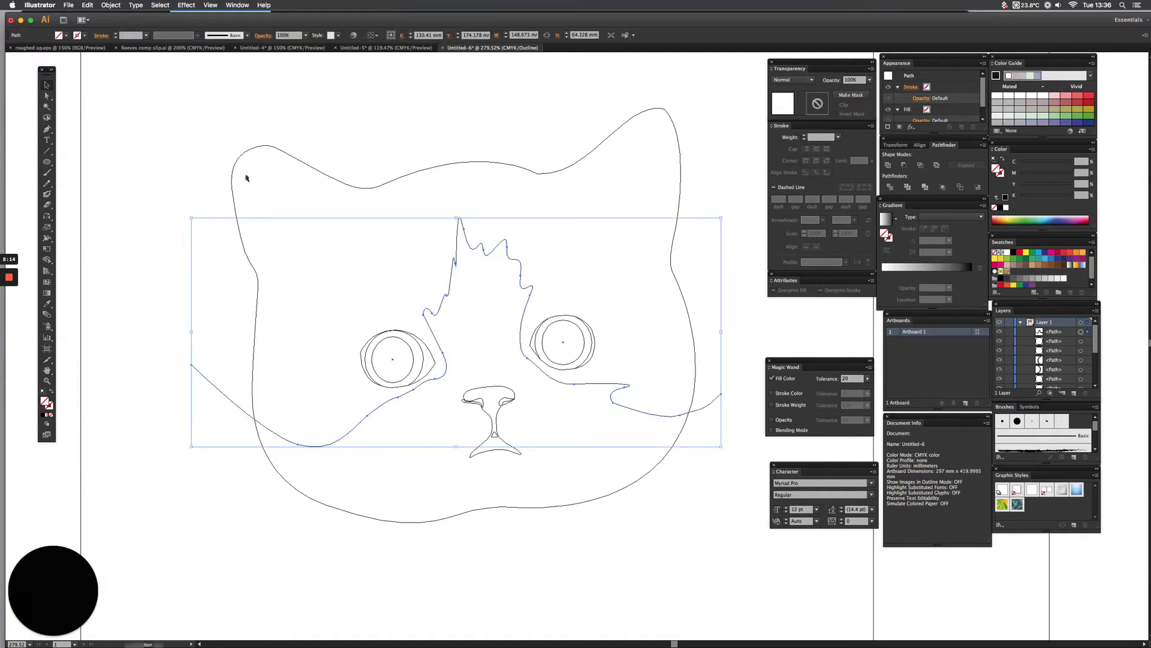
pyautogui.keyDown('shift'); pyautogui.click(235, 190); pyautogui.keyUp('shift')
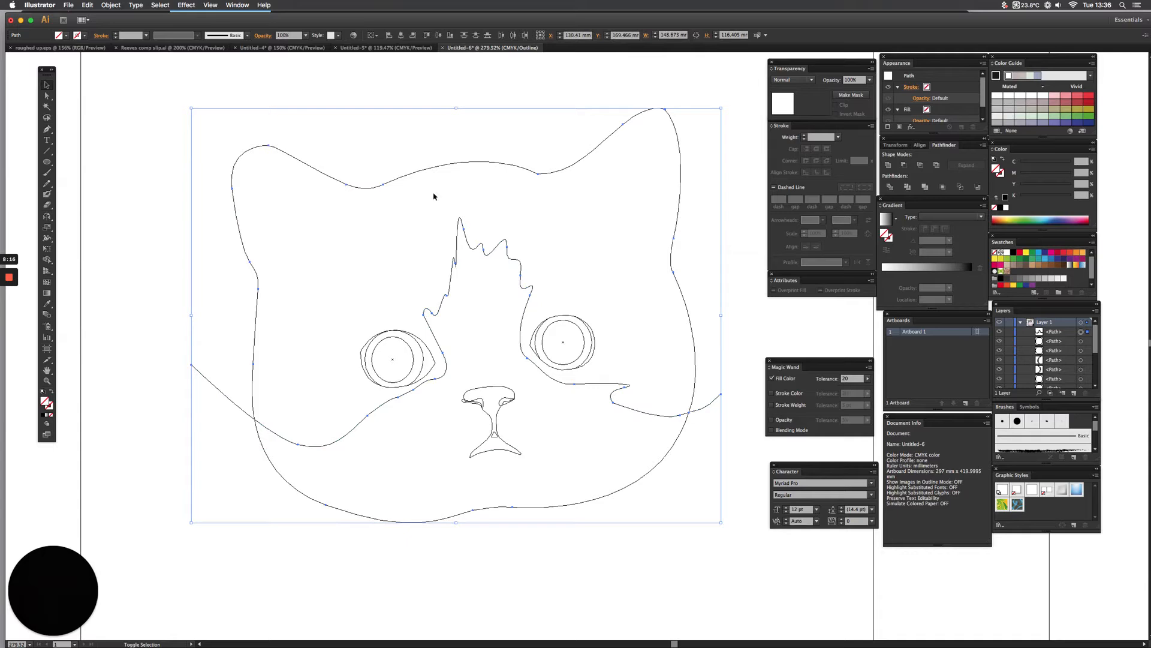
pyautogui.click(890, 187)
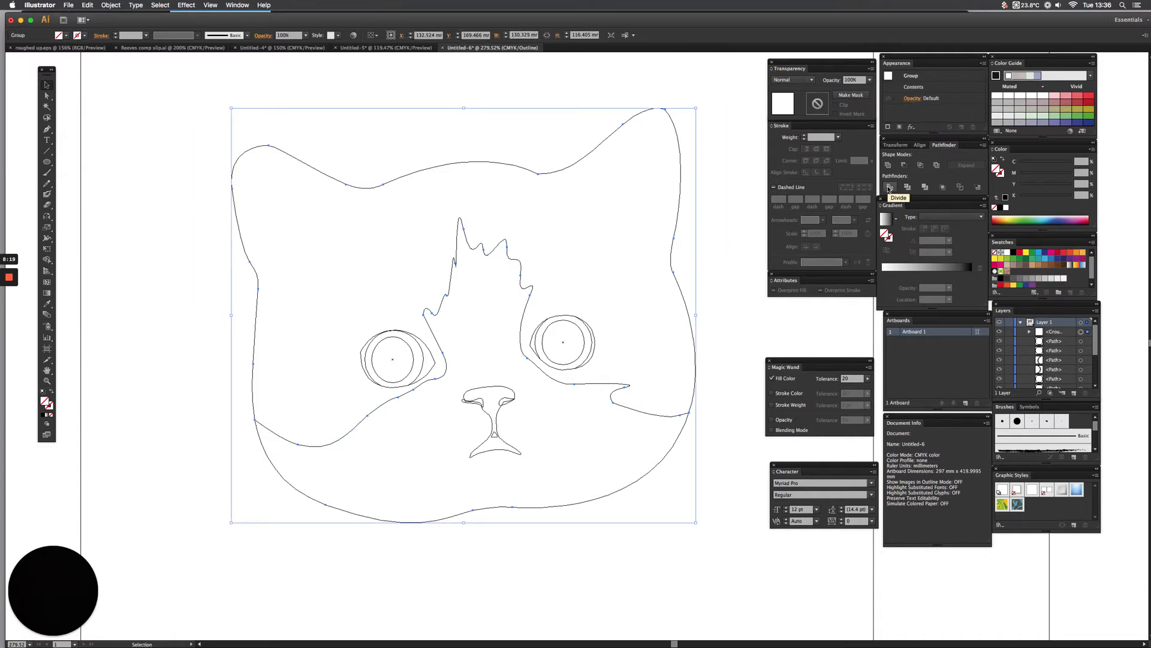
pyautogui.press('super+shift+g')
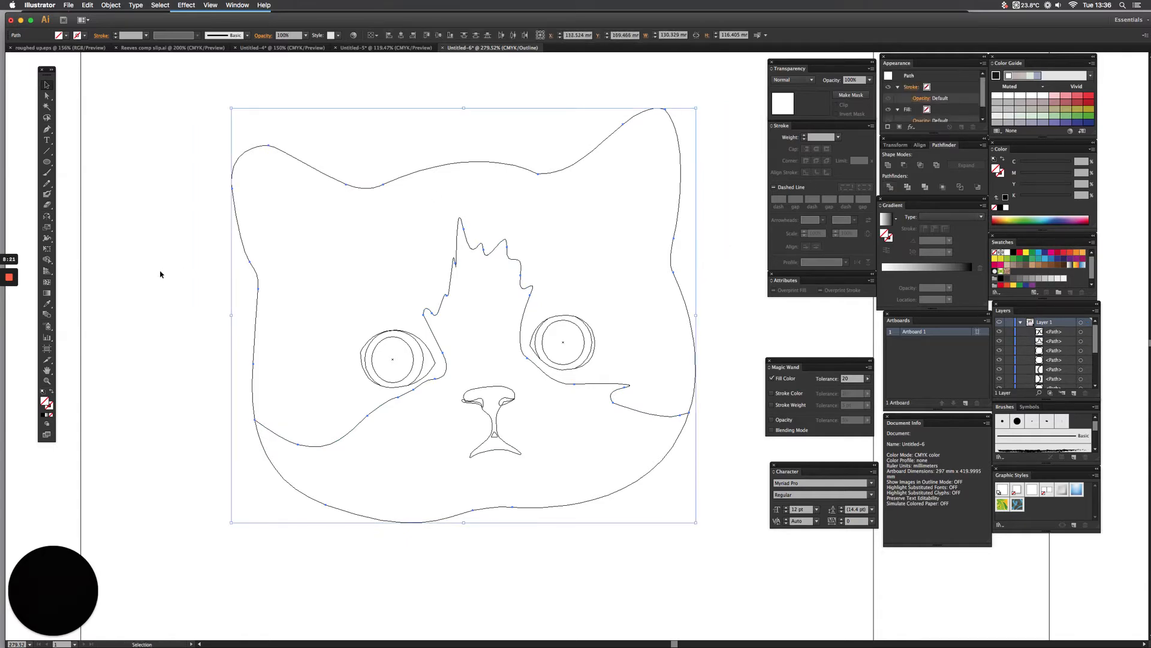
pyautogui.click(248, 301)
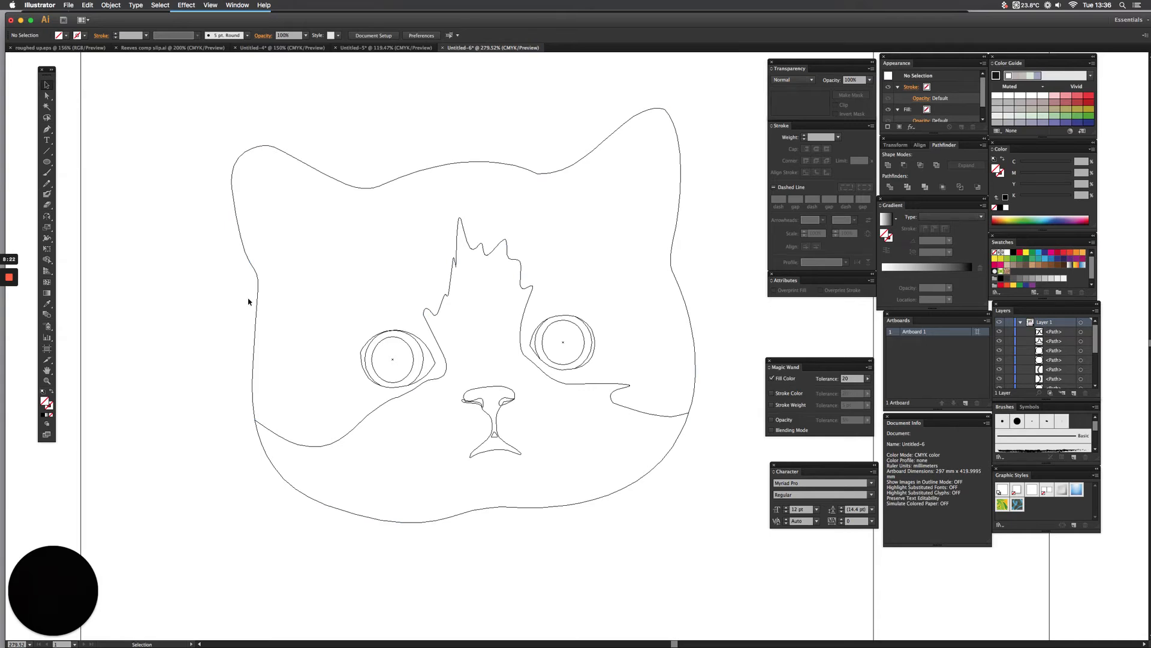
# Return to preview display and fill all the kitten's vector shapes with a light grey sampled from the white cheek fur
pyautogui.press('super+y')
pyautogui.moveTo(452, 325); pyautogui.dragTo(418, 280)
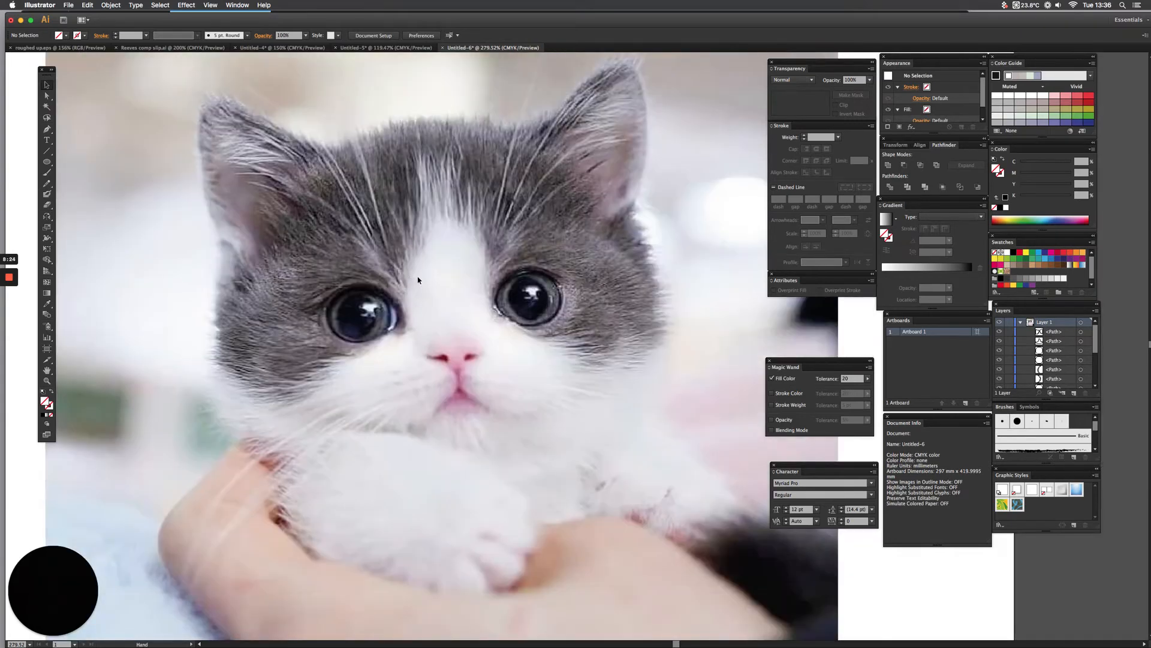
pyautogui.moveTo(156, 104); pyautogui.dragTo(682, 465)
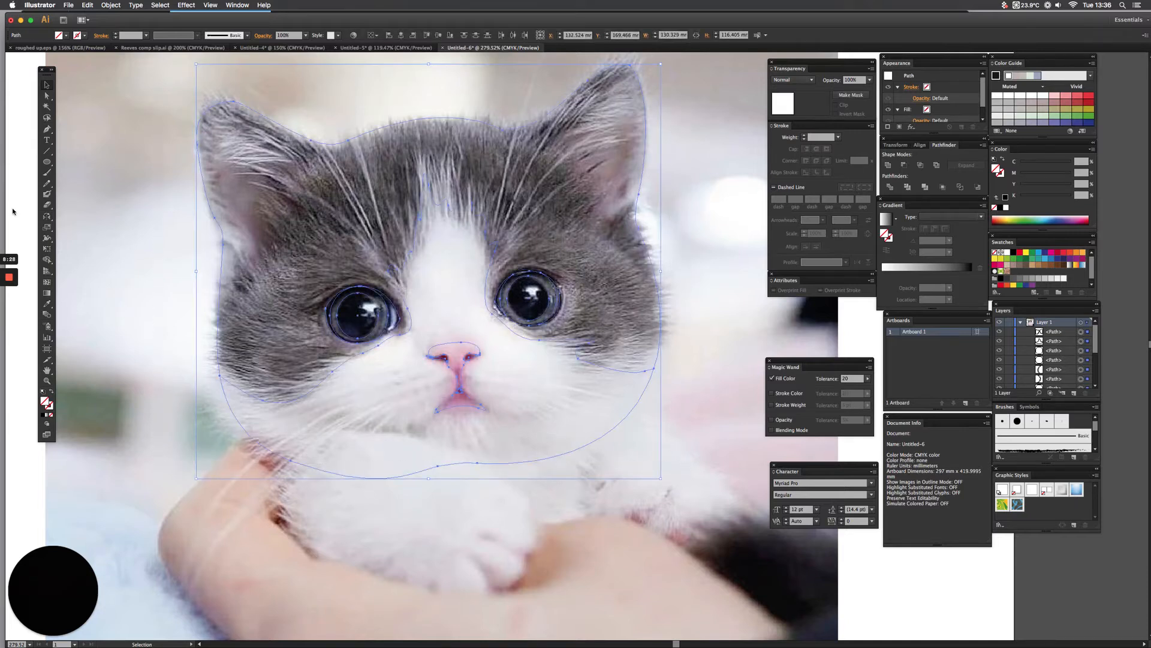
pyautogui.click(47, 304)
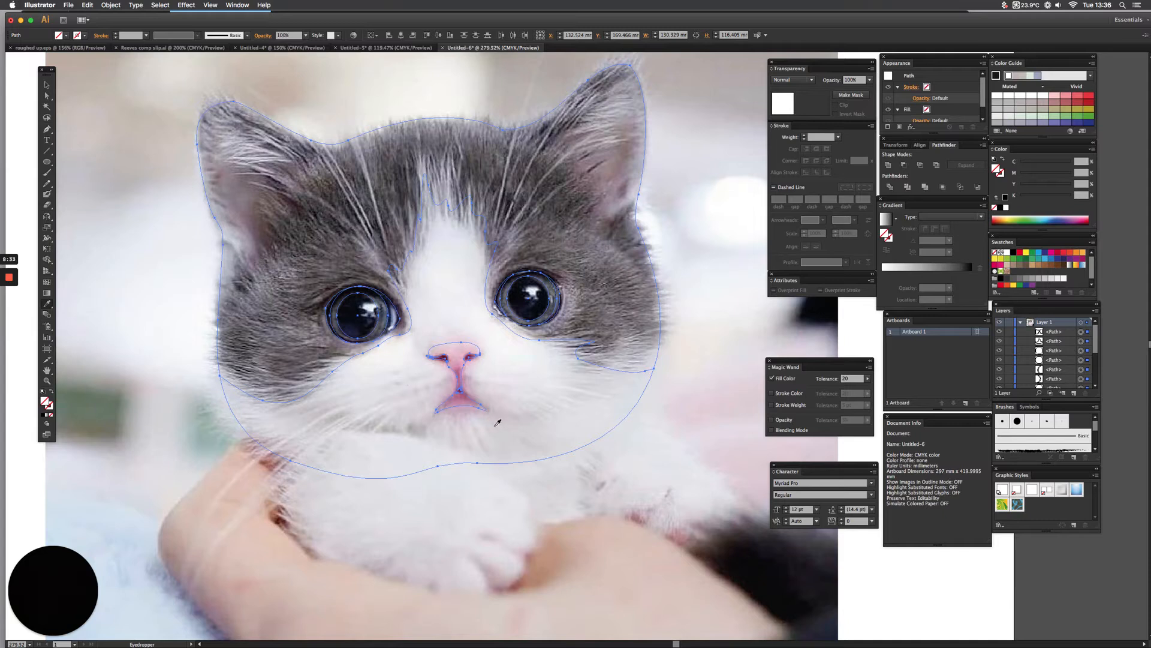
pyautogui.click(573, 380)
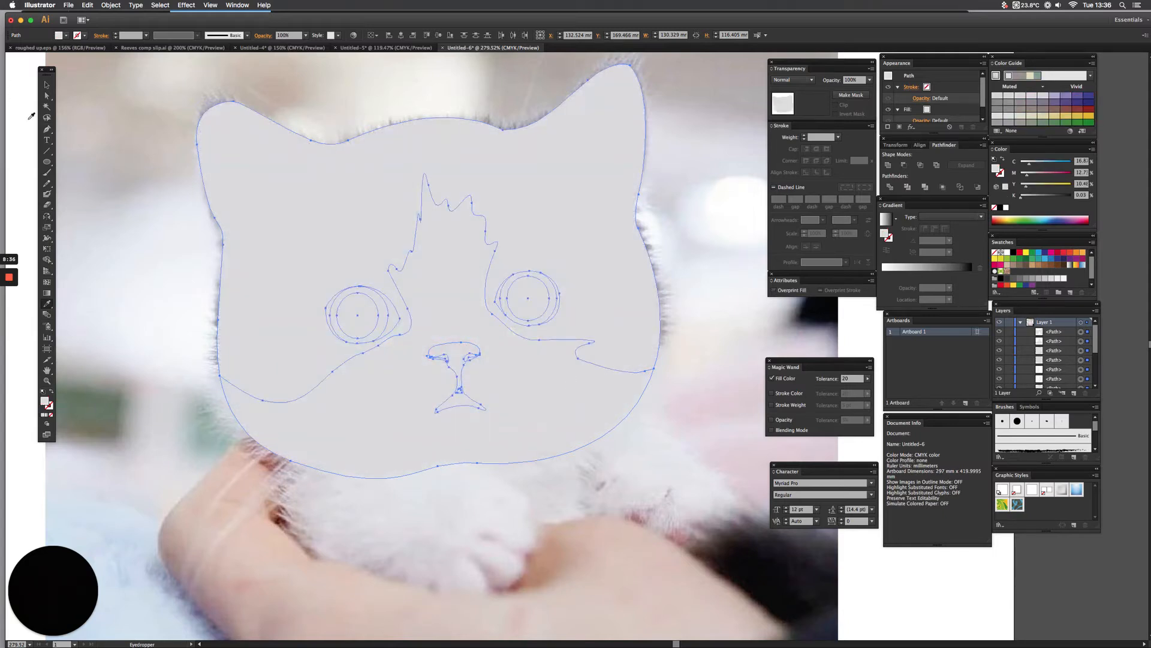
# Remove the fill from the upper fur and eye shapes, keeping the light grey on the lower face, nose and mouth
pyautogui.click(47, 85)
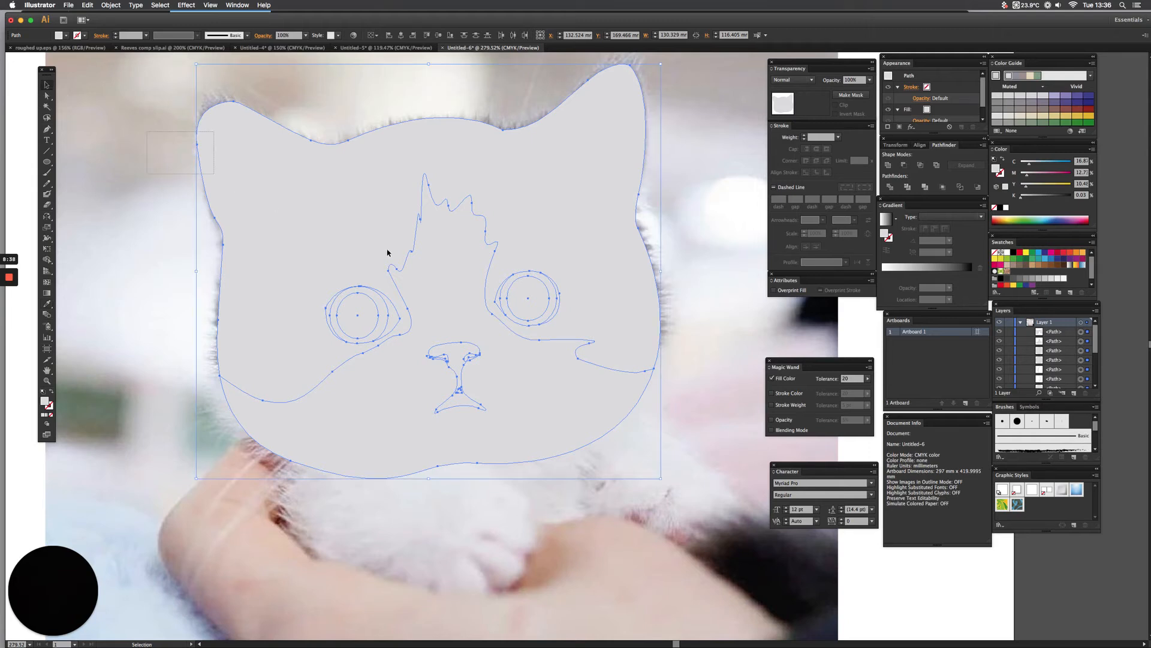
pyautogui.moveTo(387, 252); pyautogui.dragTo(591, 301)
pyautogui.keyDown('shift'); pyautogui.click(458, 261); pyautogui.keyUp('shift')
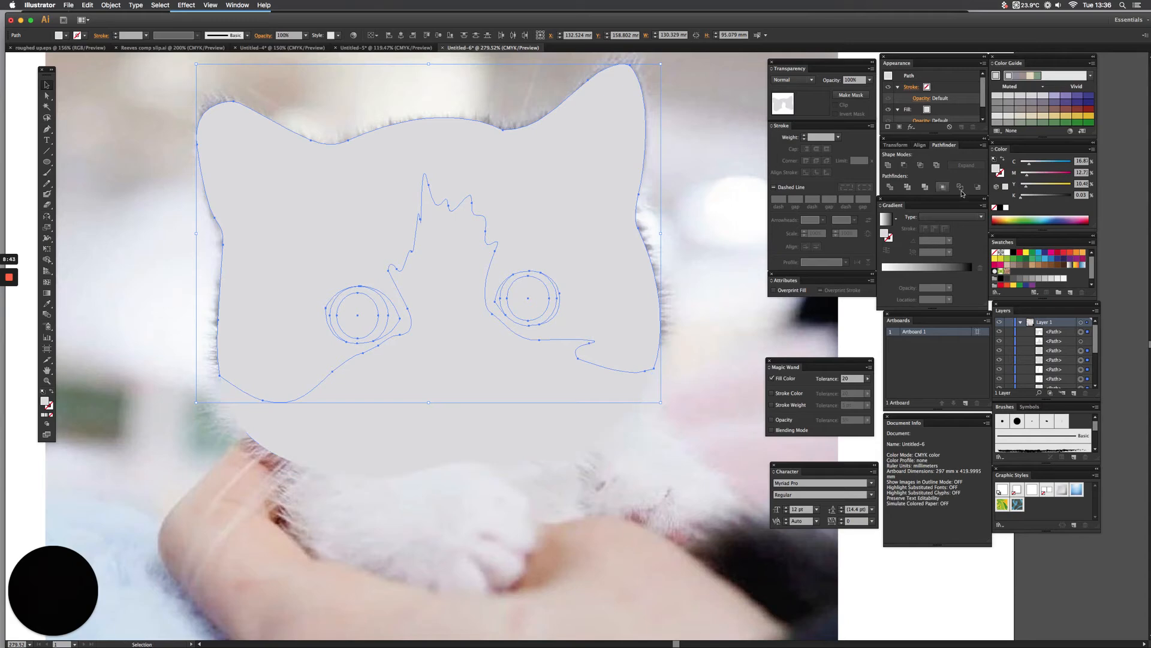
pyautogui.click(49, 414)
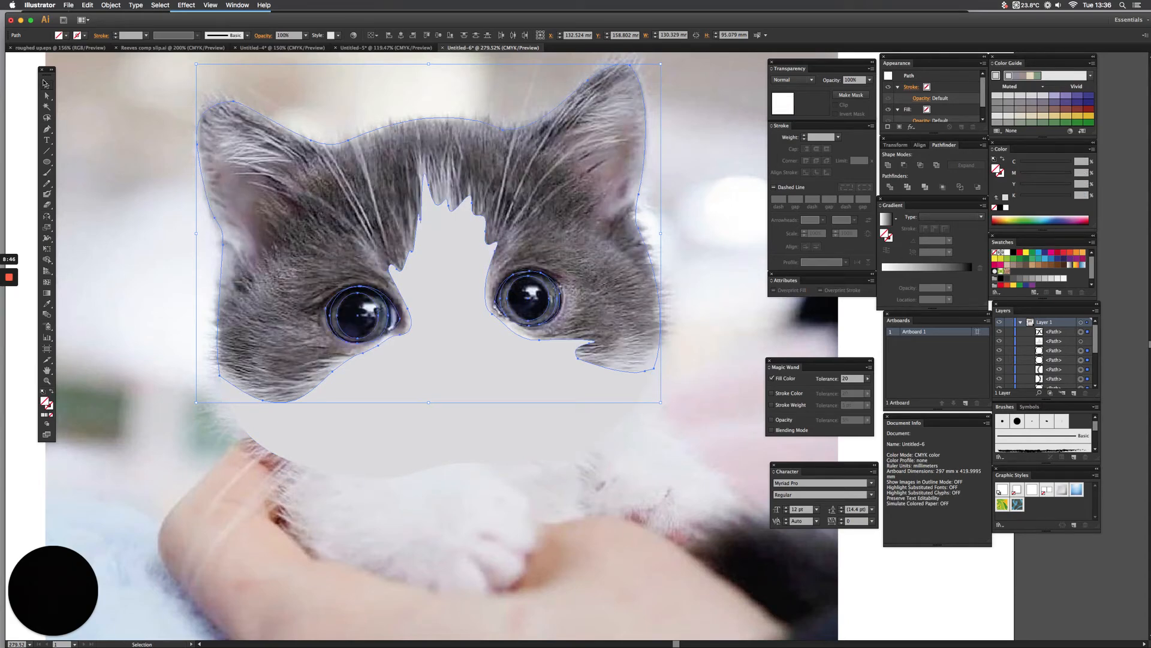
pyautogui.click(99, 159)
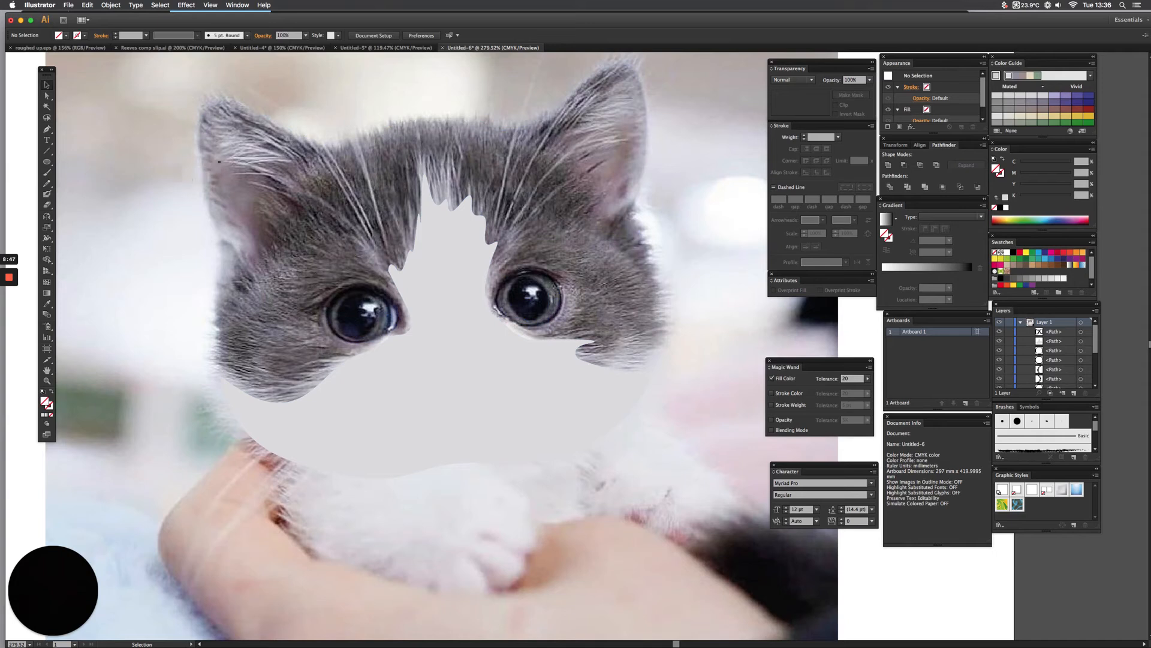
# Trace the inner area of the right-hand ear as a closed curved shape with the Pen tool
pyautogui.click(318, 209)
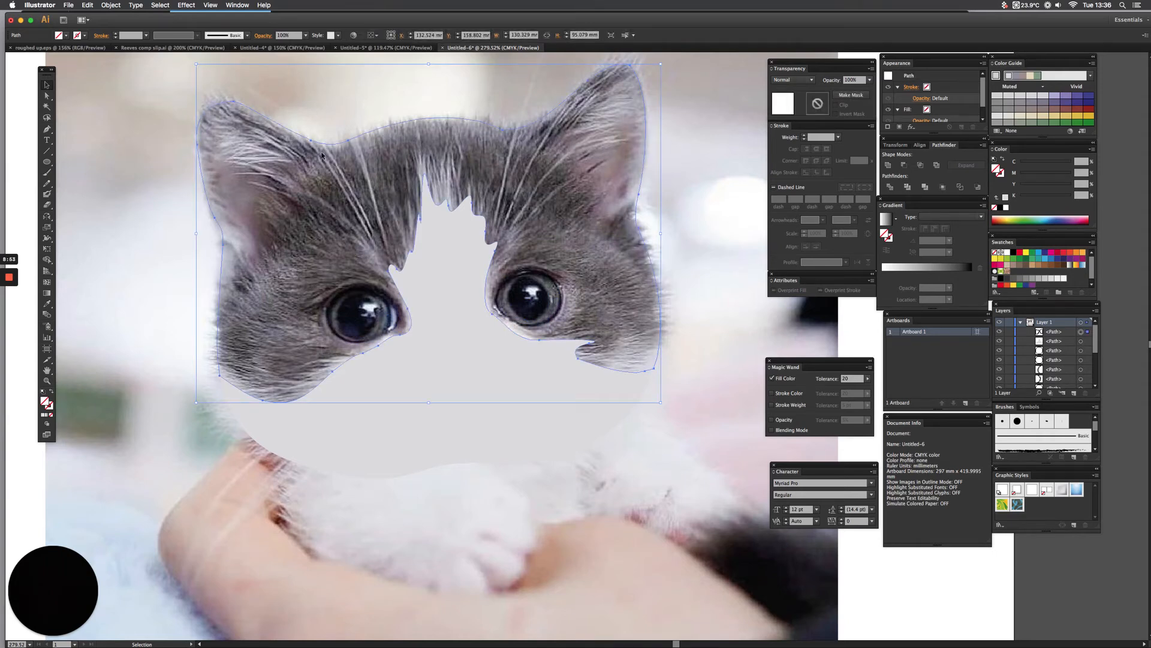
pyautogui.click(47, 128)
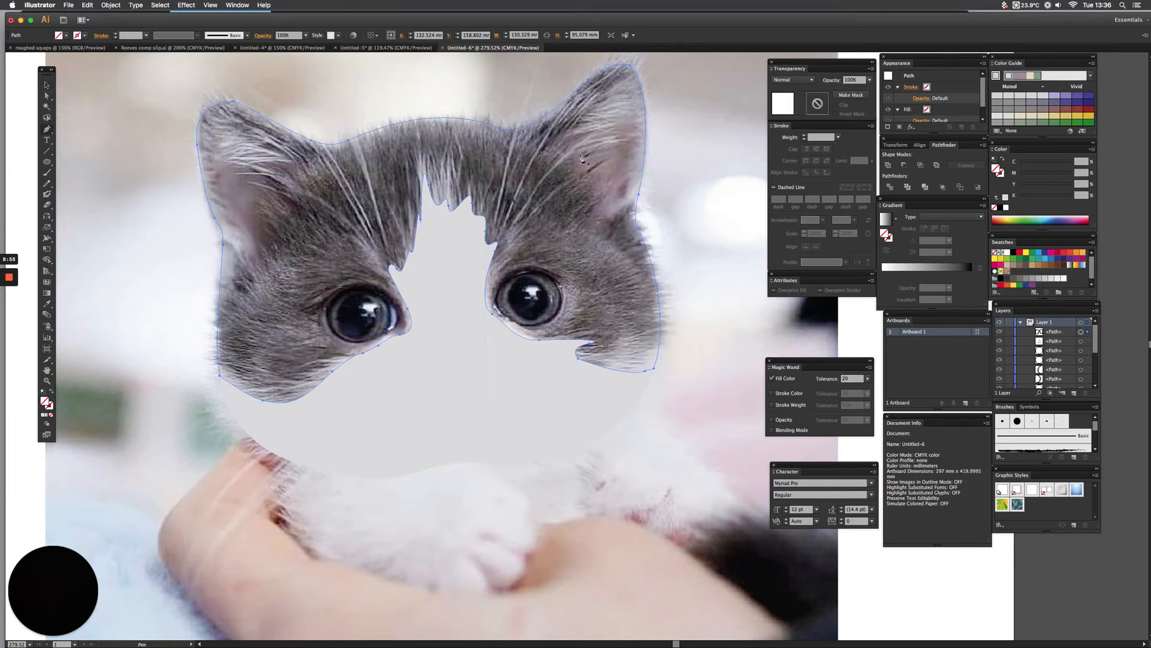
pyautogui.click(558, 152)
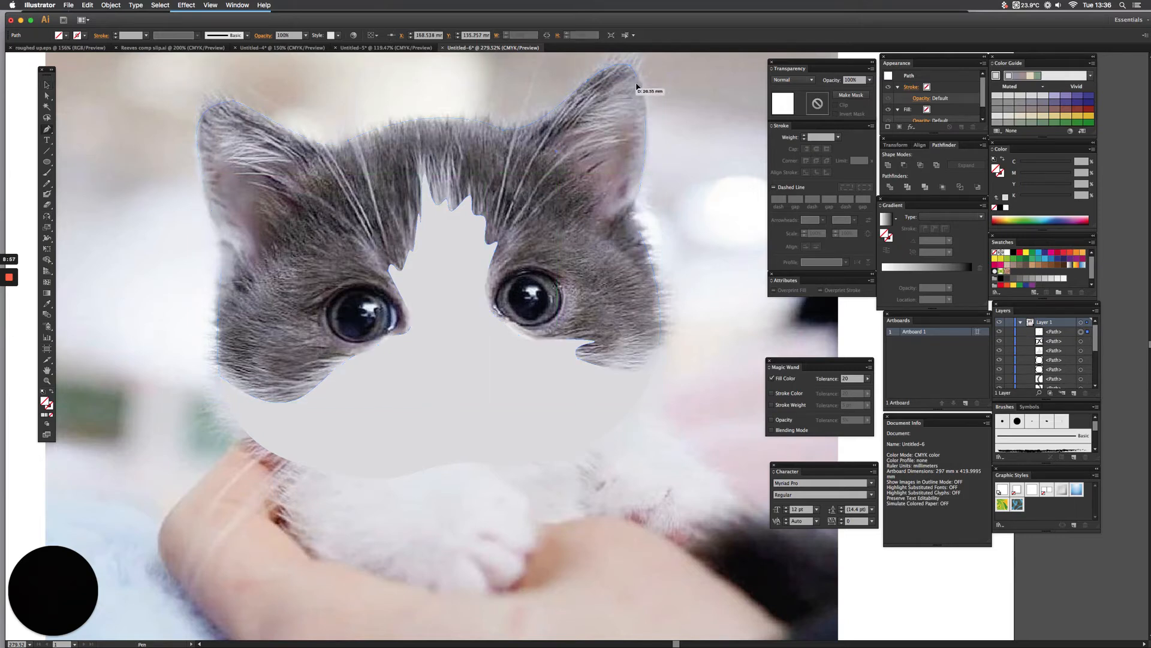
pyautogui.click(654, 85)
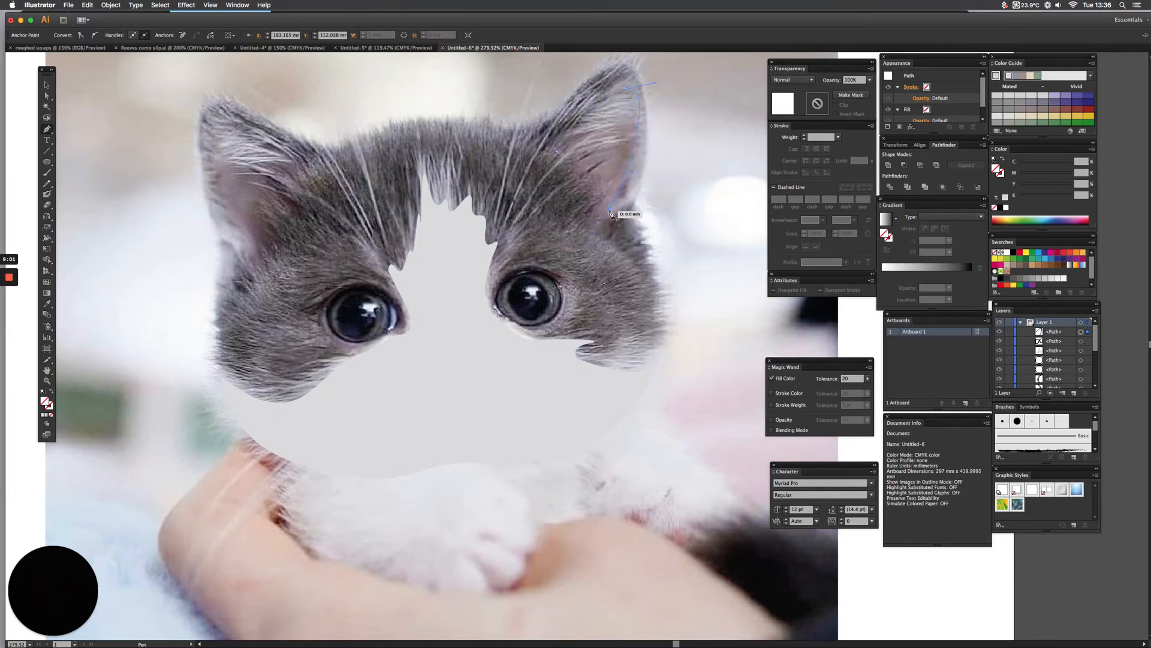
pyautogui.moveTo(610, 210); pyautogui.dragTo(563, 147)
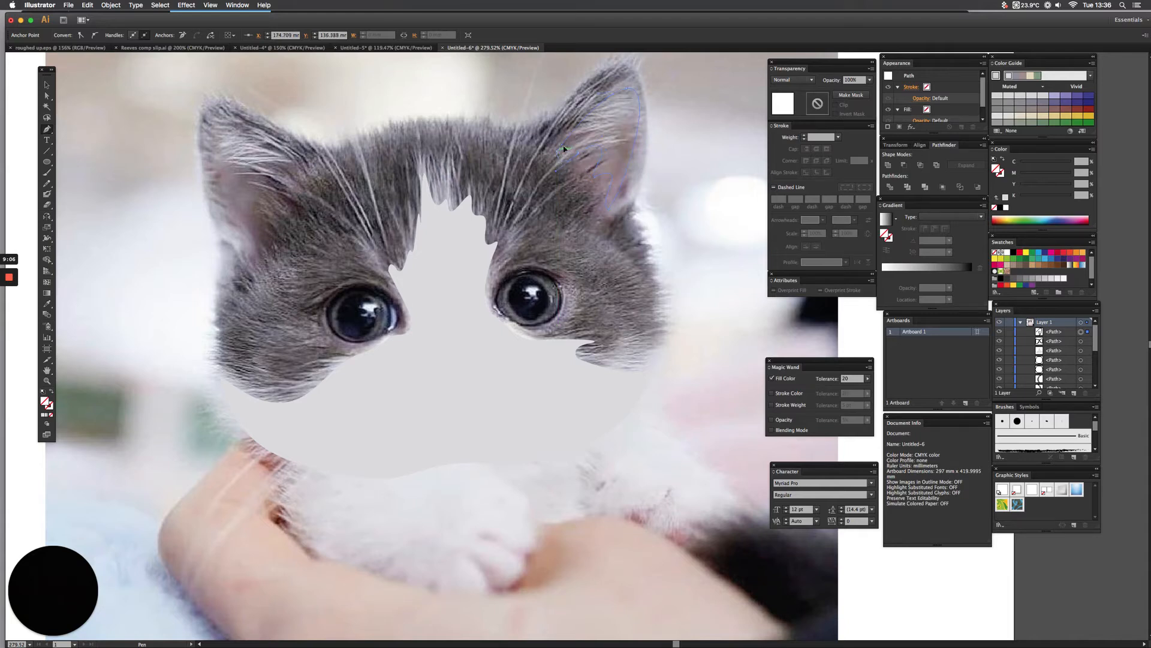
# Trace the inner area of the left-hand ear as a closed curved shape and check the paths in outline display
pyautogui.click(283, 196)
pyautogui.moveTo(223, 144); pyautogui.dragTo(194, 127)
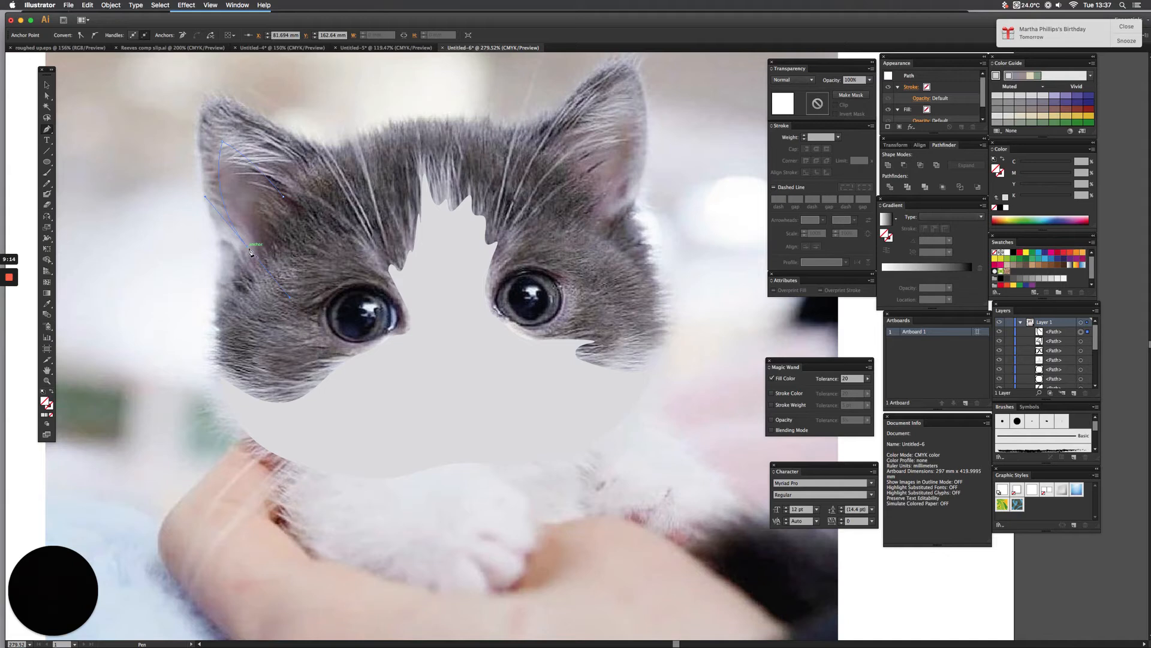
pyautogui.moveTo(259, 239); pyautogui.dragTo(286, 200)
pyautogui.press('super+y')
pyautogui.press('super+y')
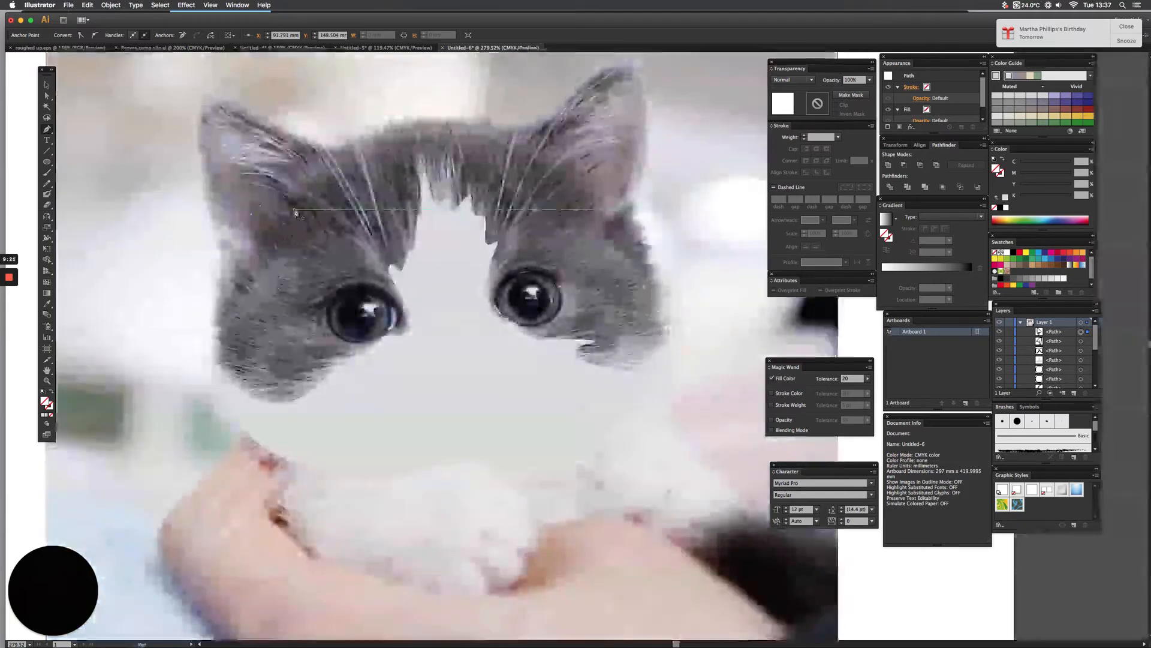
# Fill the upper fur shape with a dark grey sampled from the kitten's grey fur
pyautogui.click(47, 86)
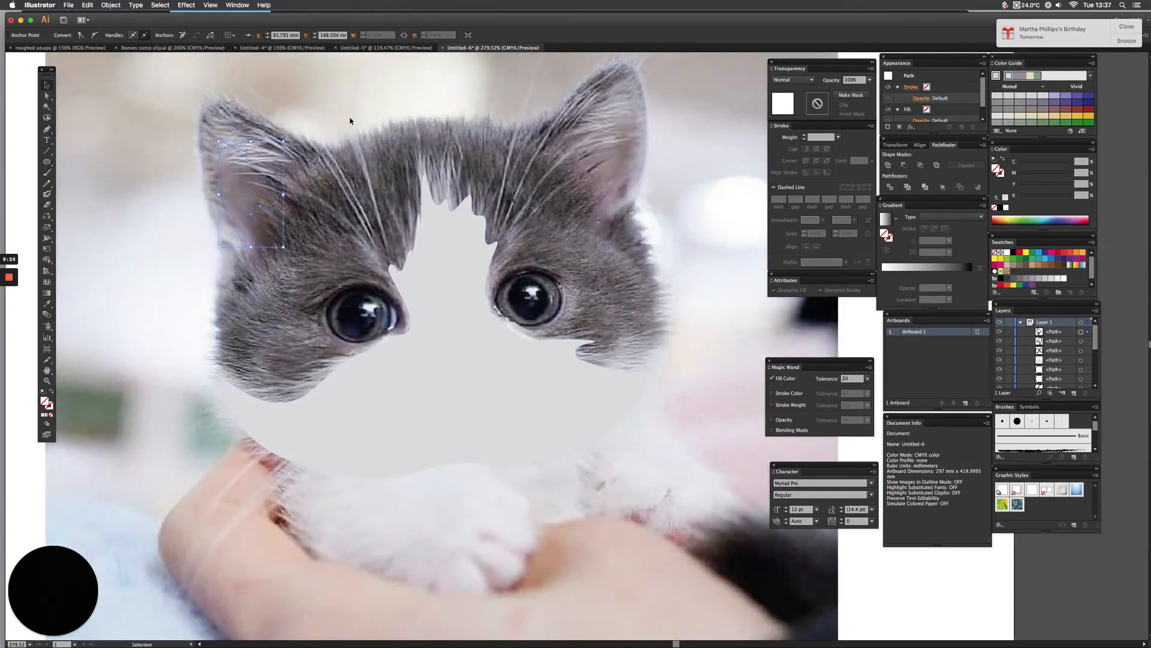
pyautogui.click(412, 164)
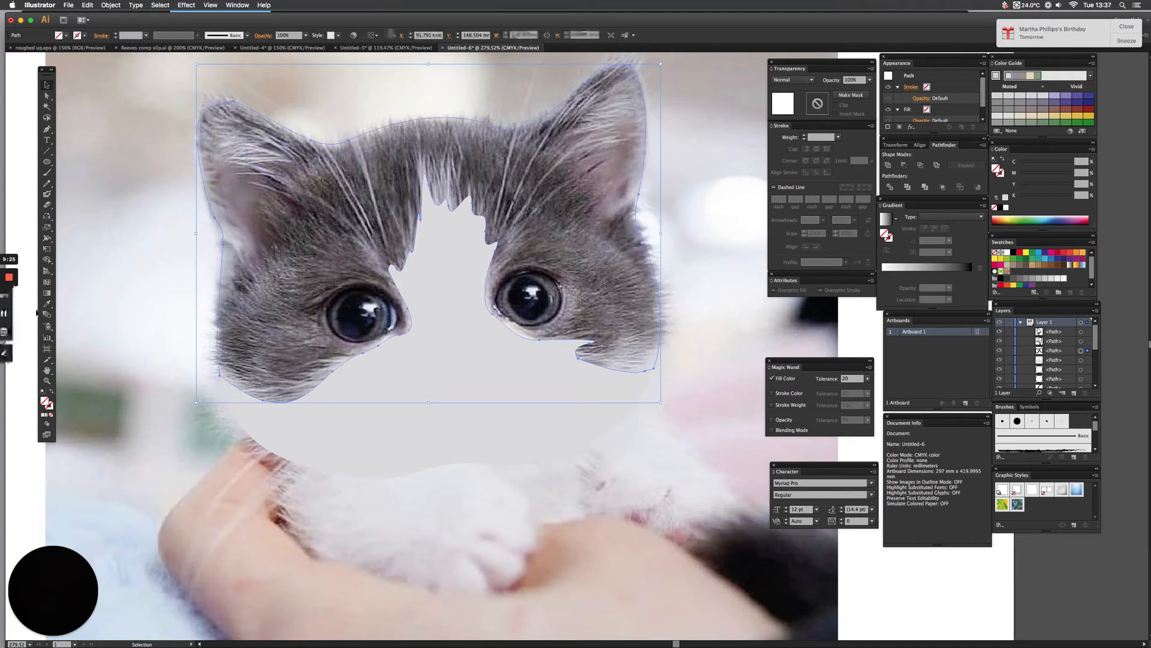
pyautogui.click(47, 304)
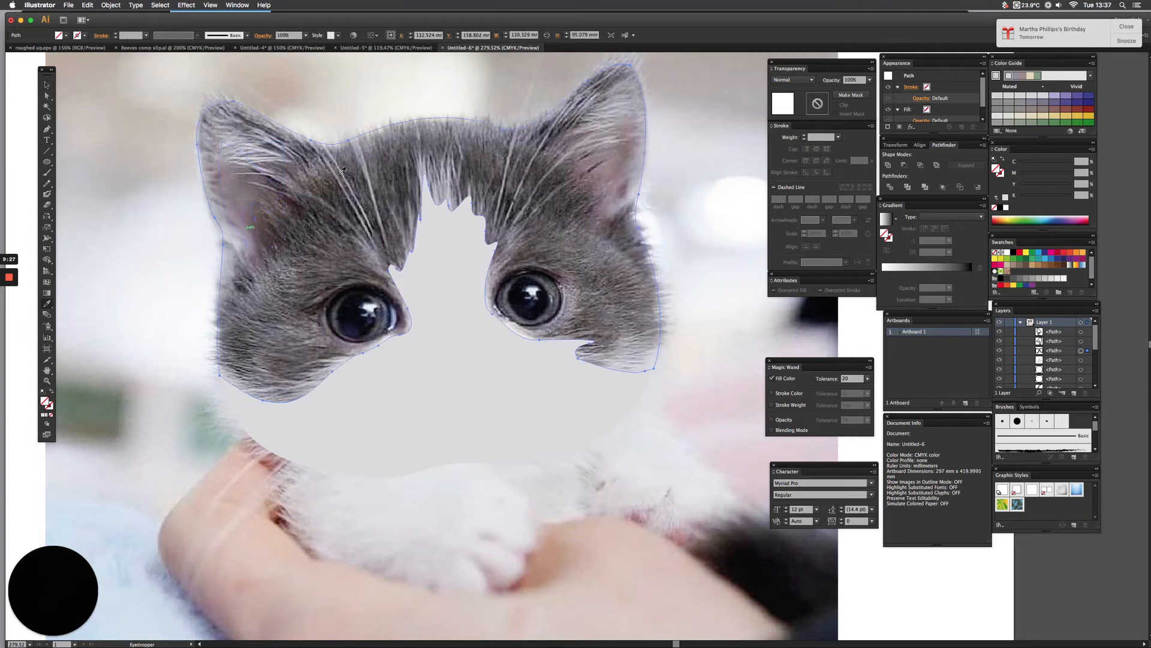
pyautogui.click(589, 240)
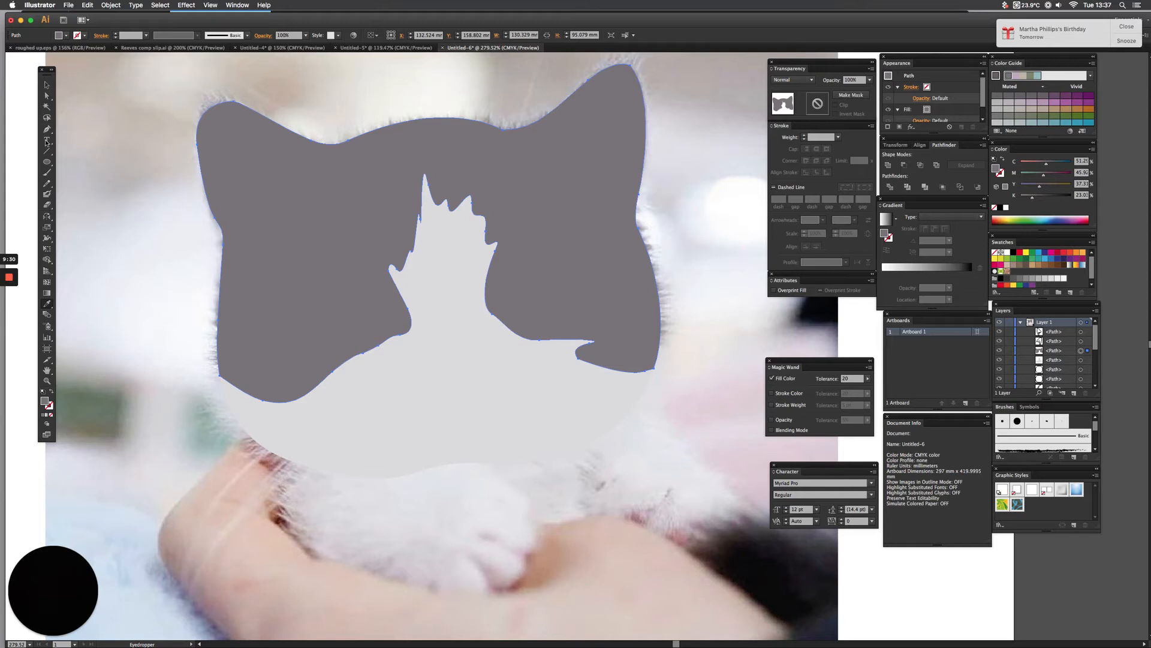
# Move the grey fur shape and light lower-face shape together off the artboard, to the left of the photo
pyautogui.click(47, 85)
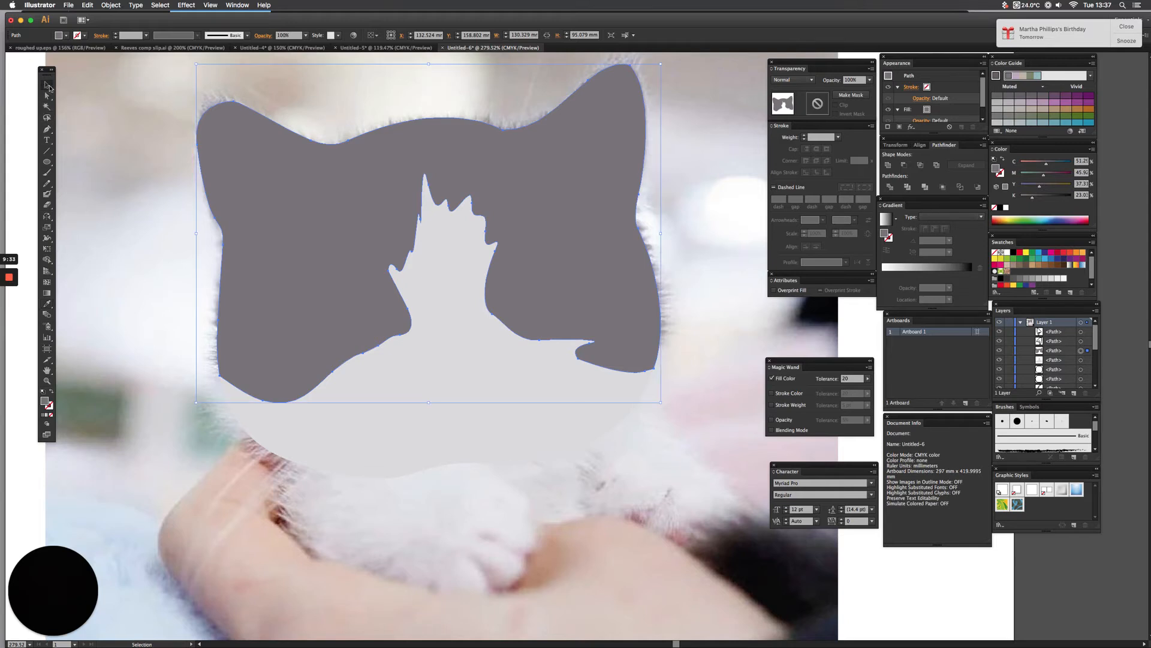
pyautogui.press('super+0')
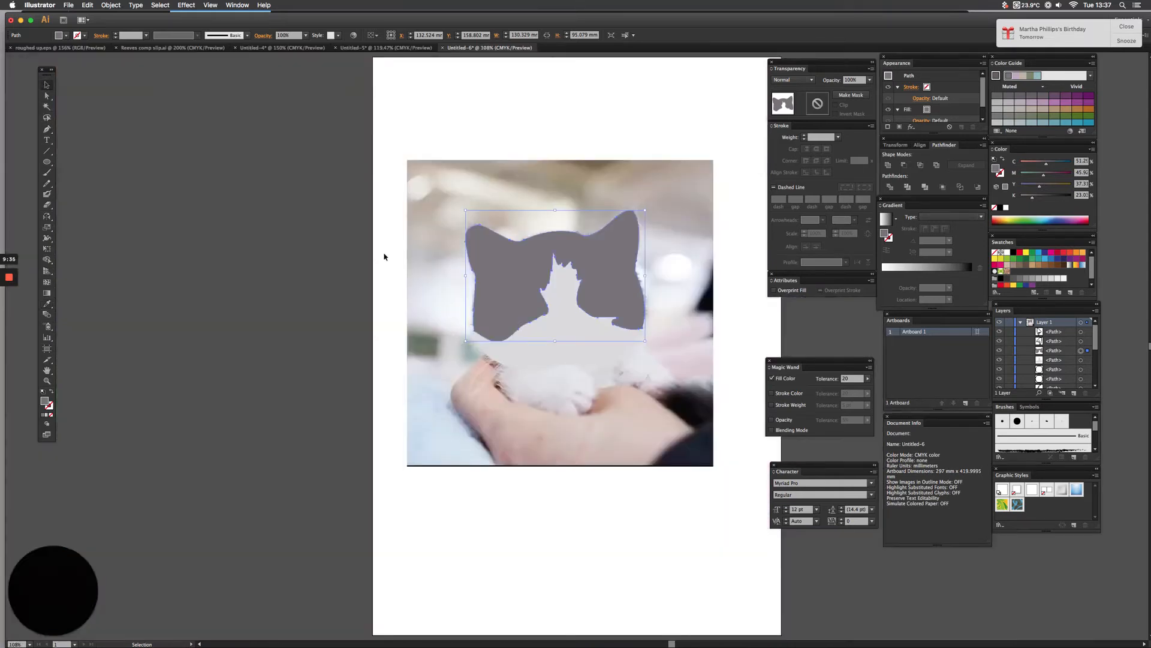
pyautogui.click(451, 287)
pyautogui.moveTo(500, 353); pyautogui.dragTo(507, 346)
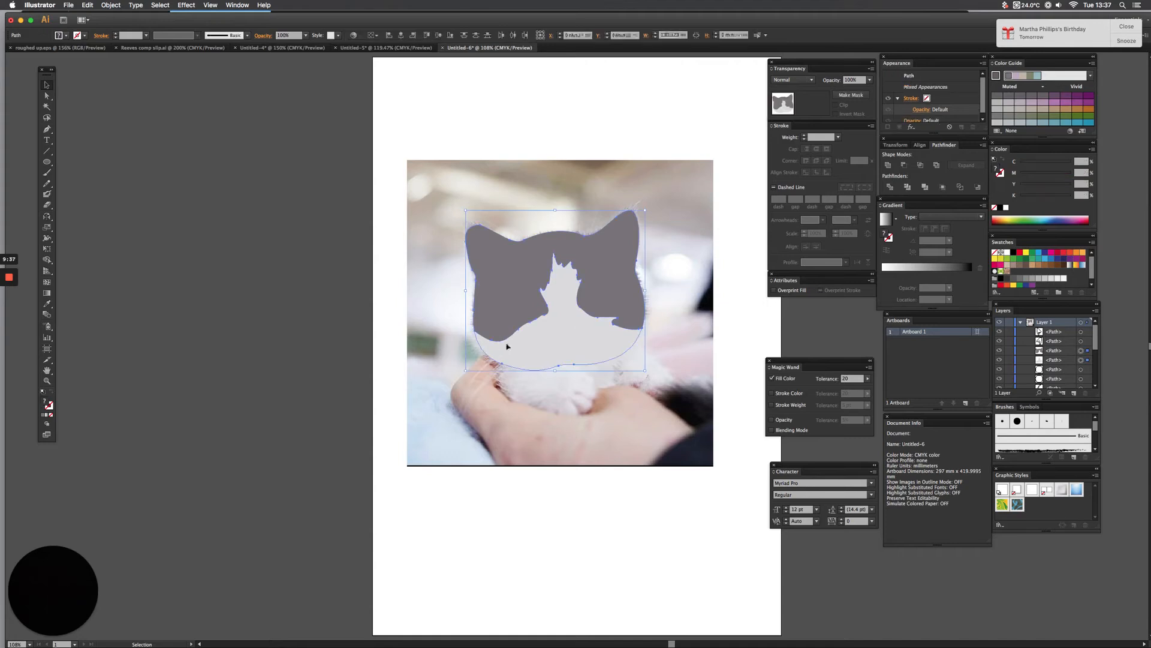
pyautogui.moveTo(618, 293); pyautogui.dragTo(310, 300)
pyautogui.press('super+shift+a')
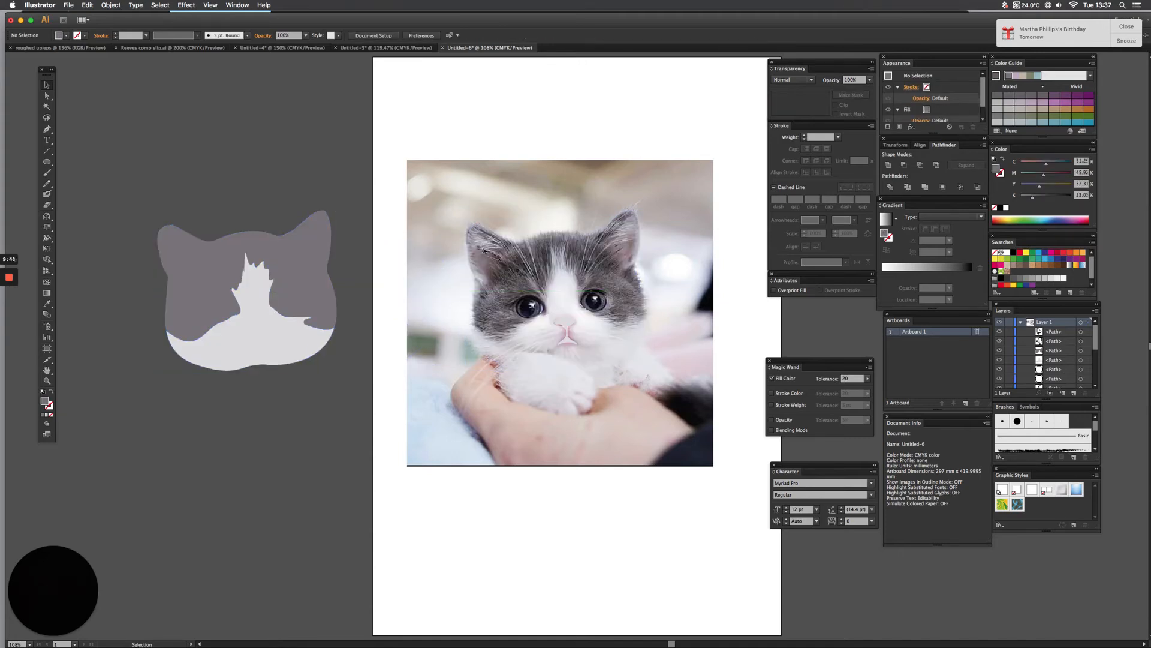
# Fill the outer shape of the left-hand eye with a pale blue sampled from that eye's inner corner
pyautogui.press('super+space')
pyautogui.moveTo(449, 223); pyautogui.dragTo(694, 387)
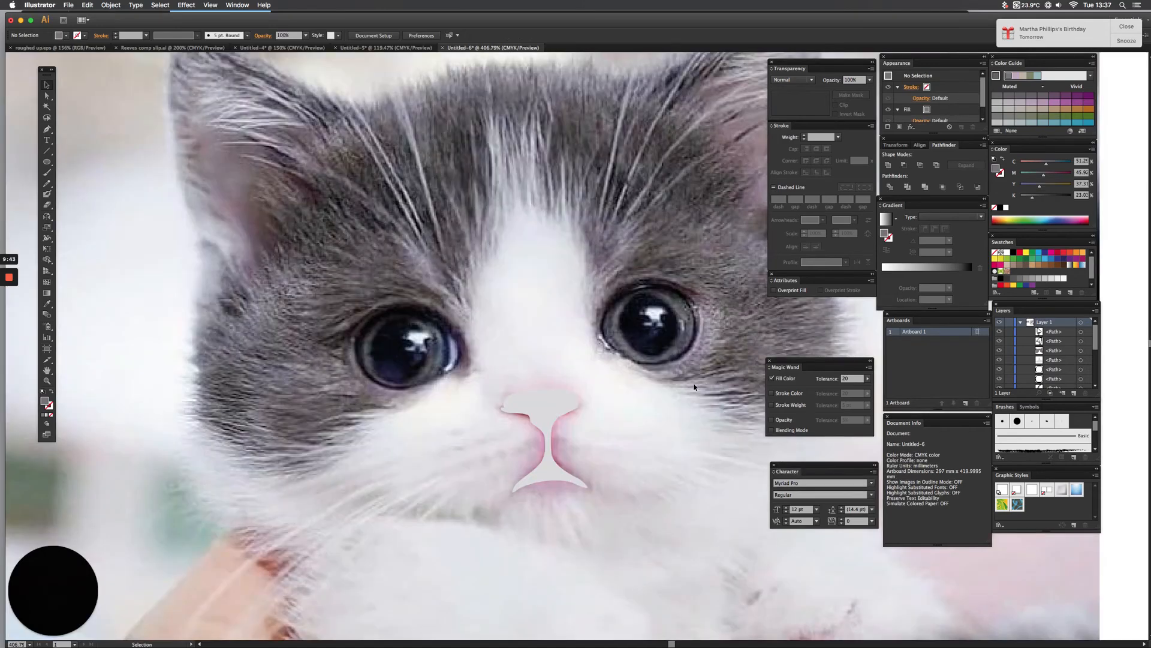
pyautogui.click(376, 319)
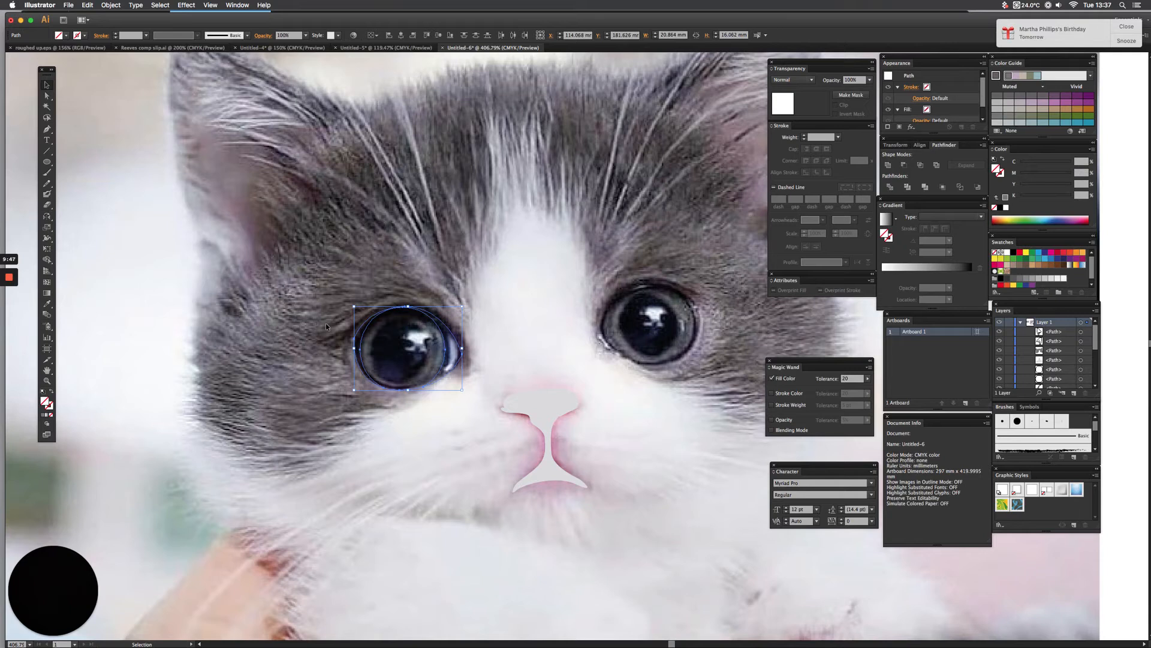
pyautogui.press('super+shift+a')
pyautogui.moveTo(360, 345); pyautogui.dragTo(360, 344)
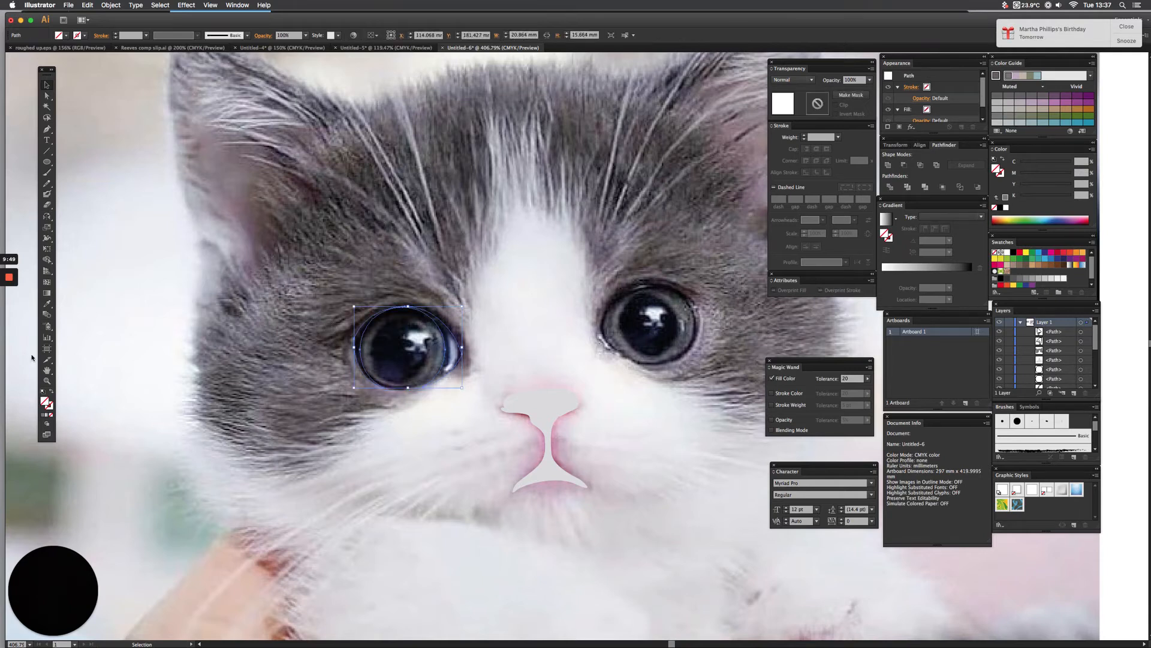
pyautogui.press('super+shift+a')
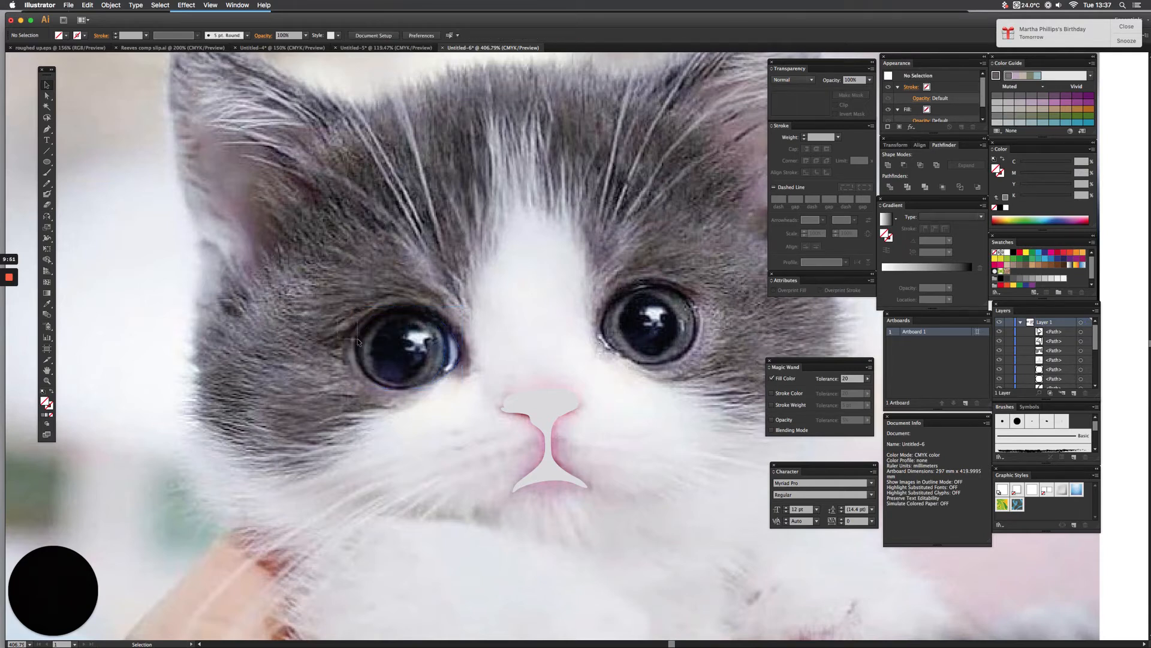
pyautogui.moveTo(356, 343); pyautogui.dragTo(357, 344)
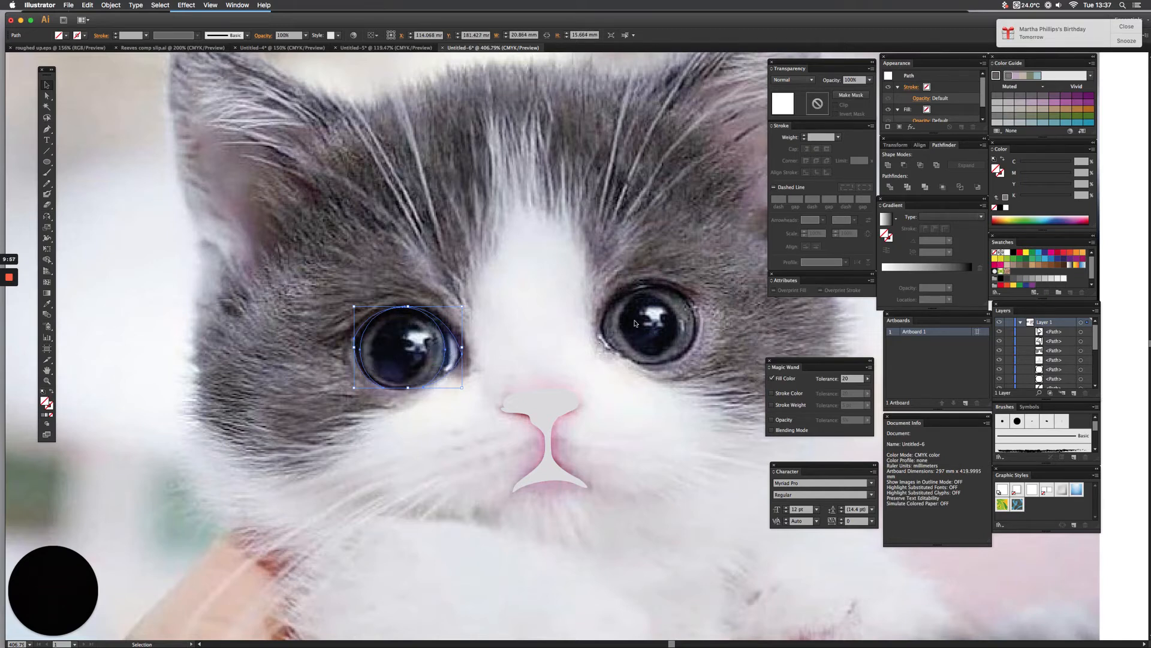
pyautogui.press('i')
pyautogui.click(456, 352)
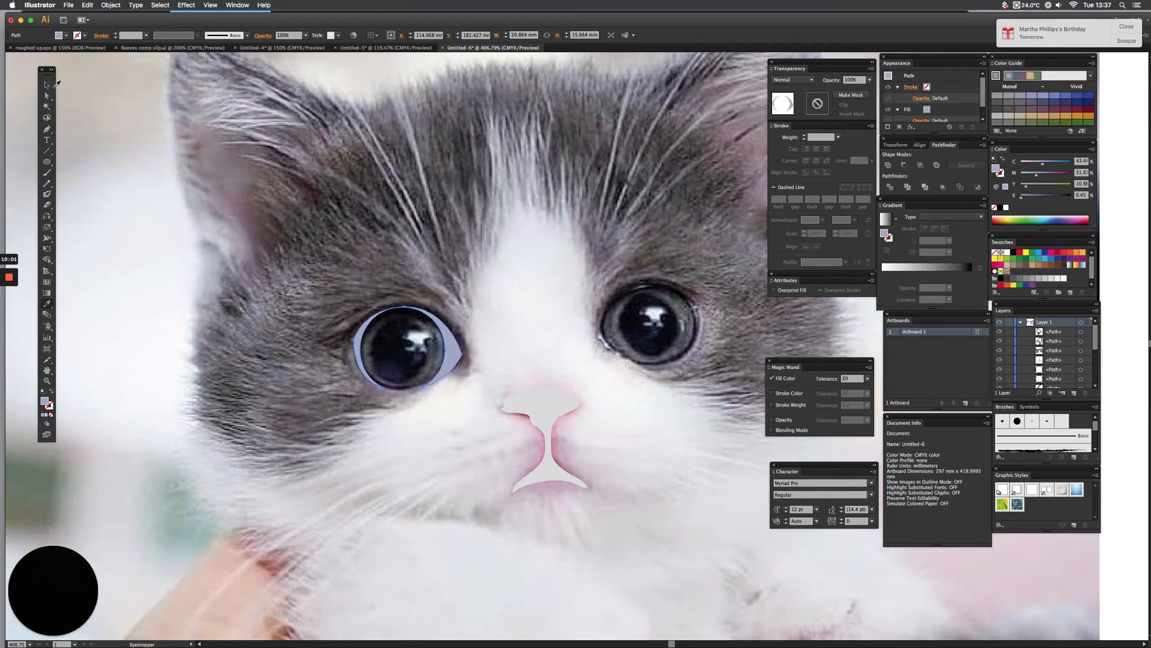
# Fill the pupil ellipse of the left-hand eye with black
pyautogui.click(47, 84)
pyautogui.click(307, 337)
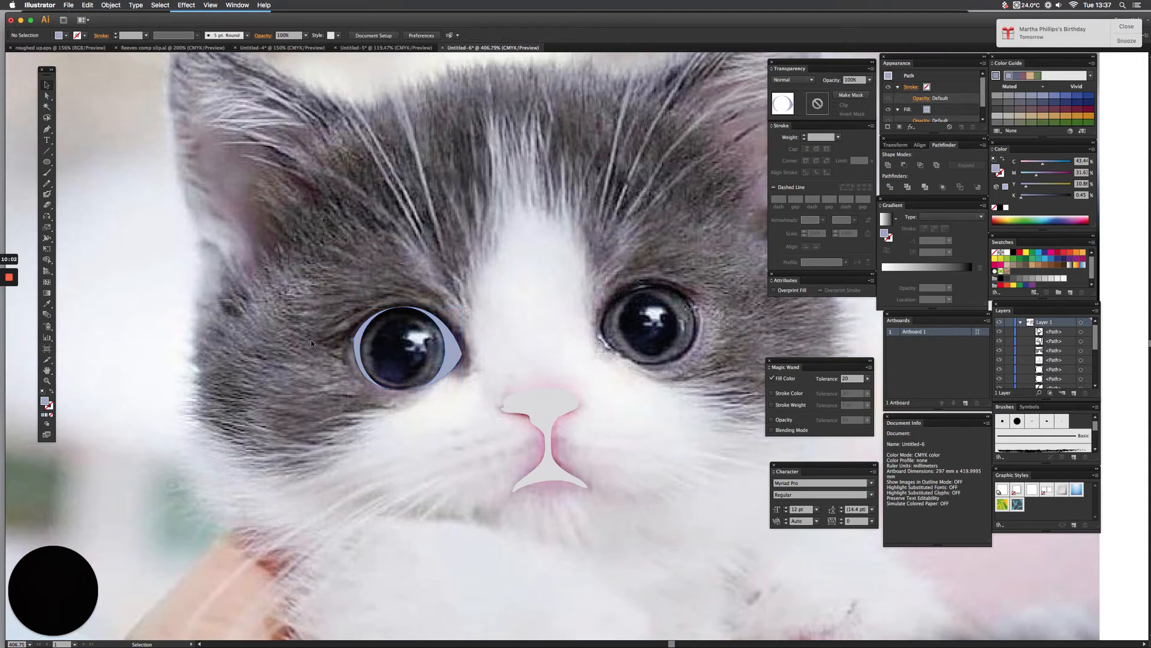
pyautogui.click(372, 349)
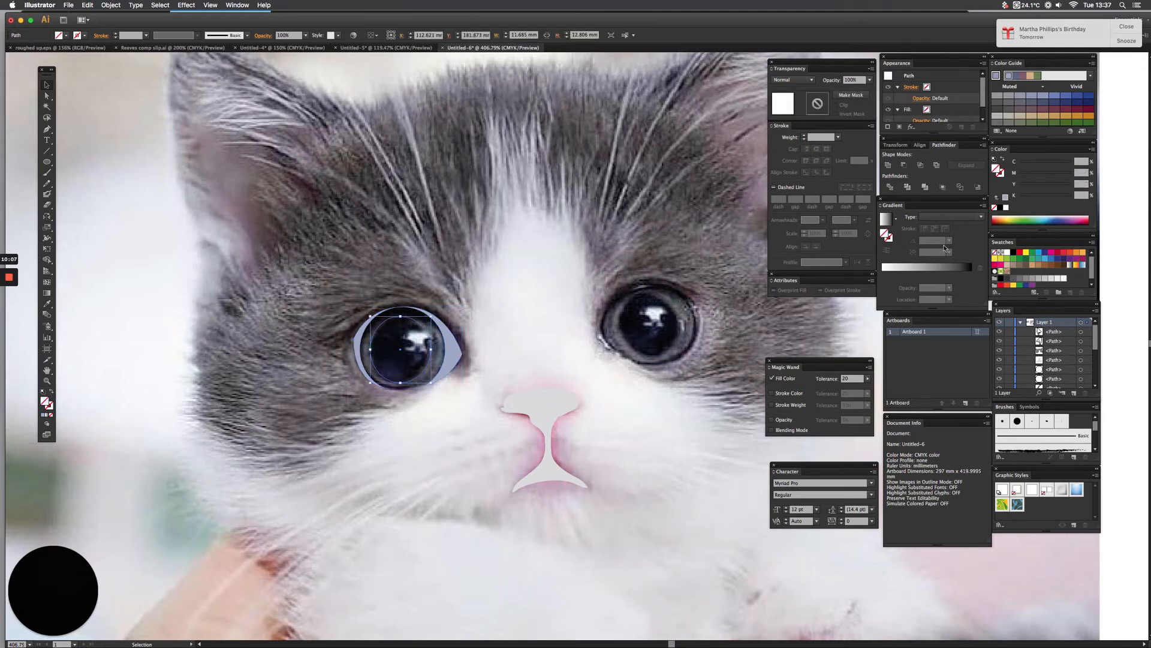
pyautogui.click(1010, 254)
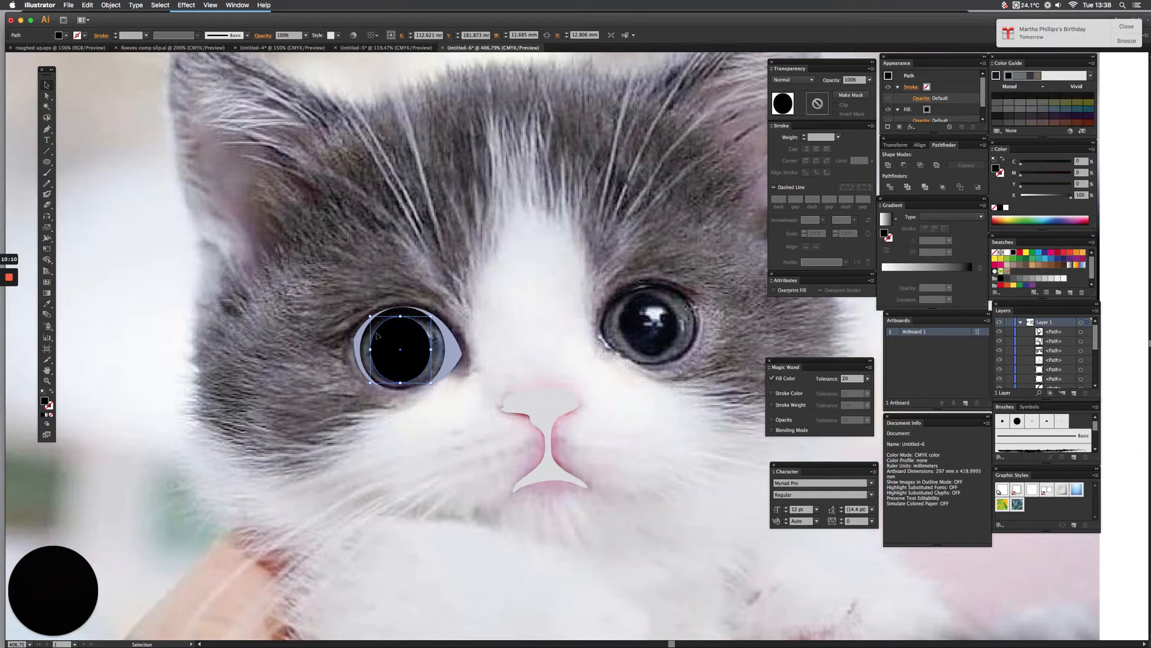
# Trace the round iris of the left-hand eye around the pupil as a closed curved shape with the Pen tool
pyautogui.press('super+space')
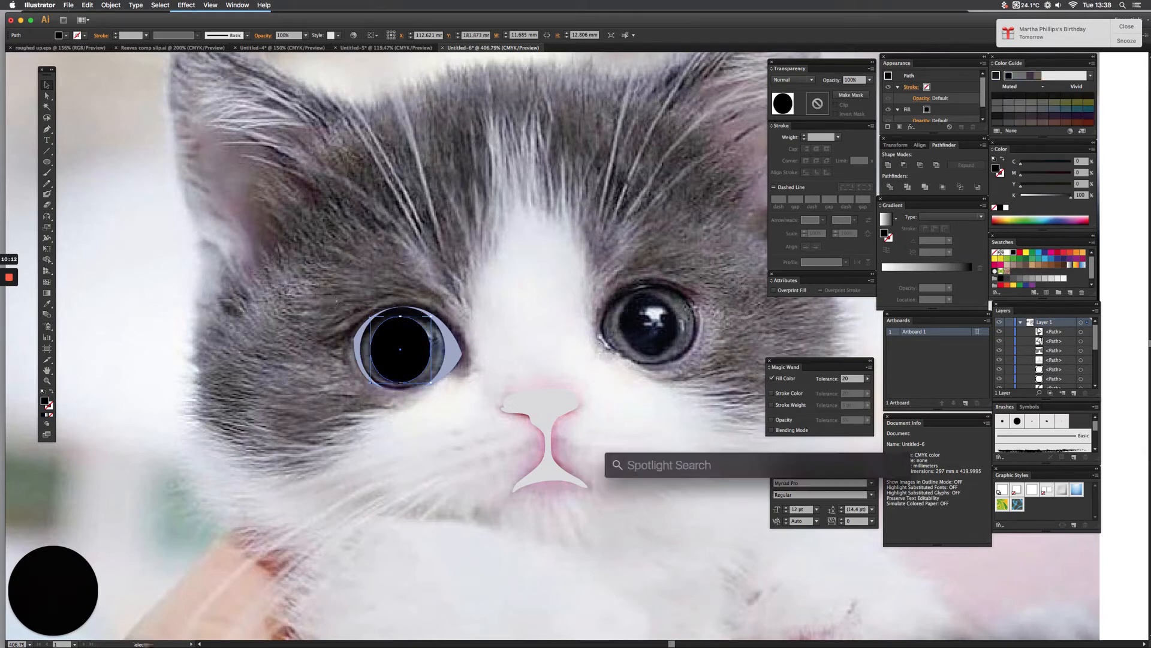
pyautogui.moveTo(331, 300); pyautogui.dragTo(525, 440)
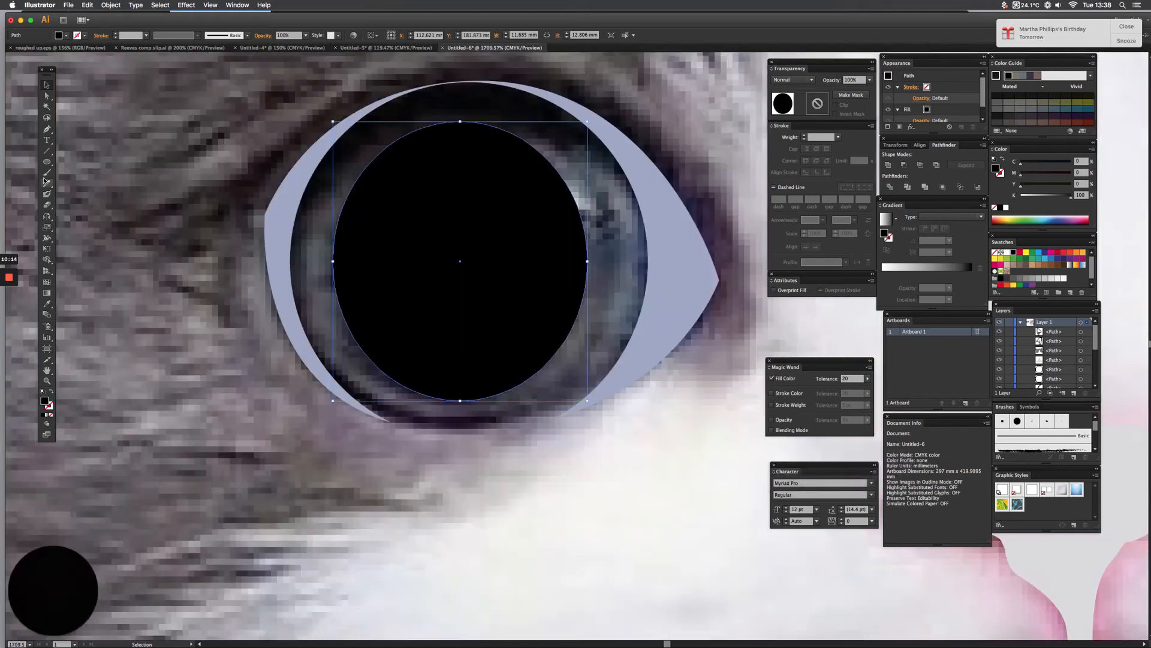
pyautogui.click(47, 129)
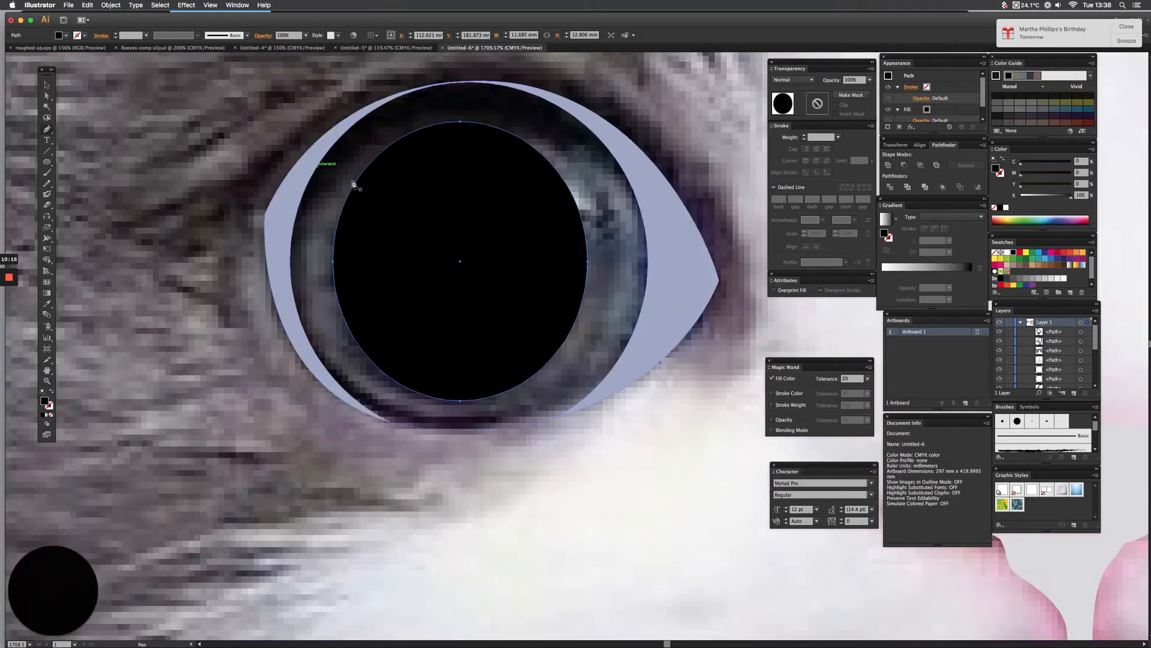
pyautogui.click(277, 231)
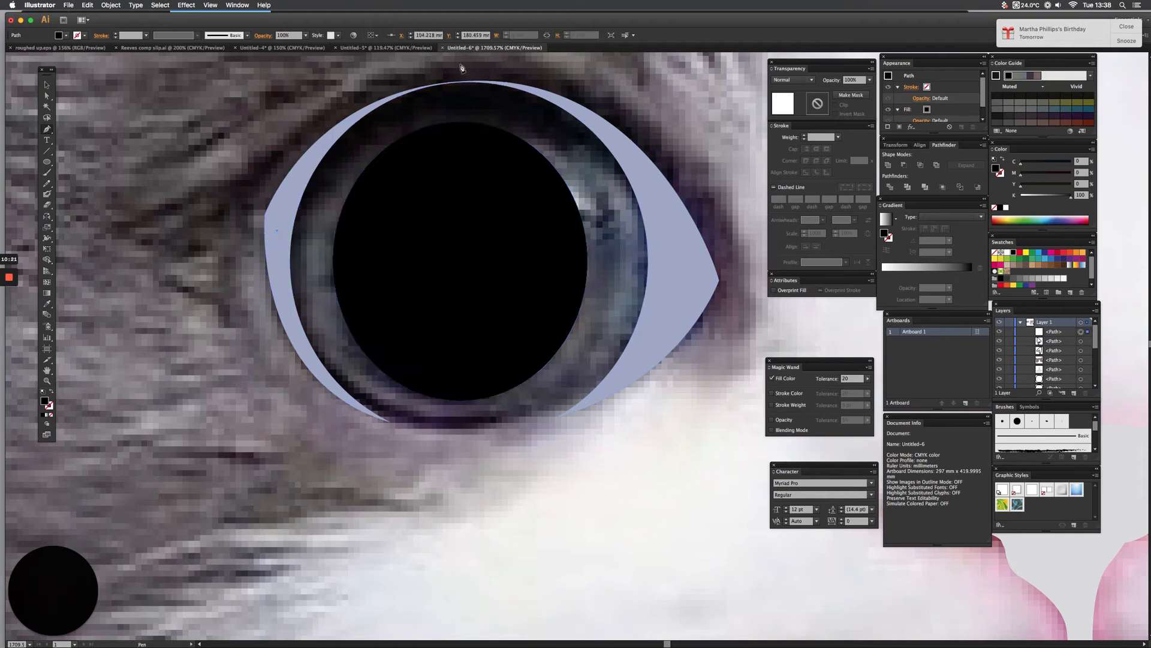
pyautogui.moveTo(493, 83); pyautogui.dragTo(660, 99)
pyautogui.click(677, 274)
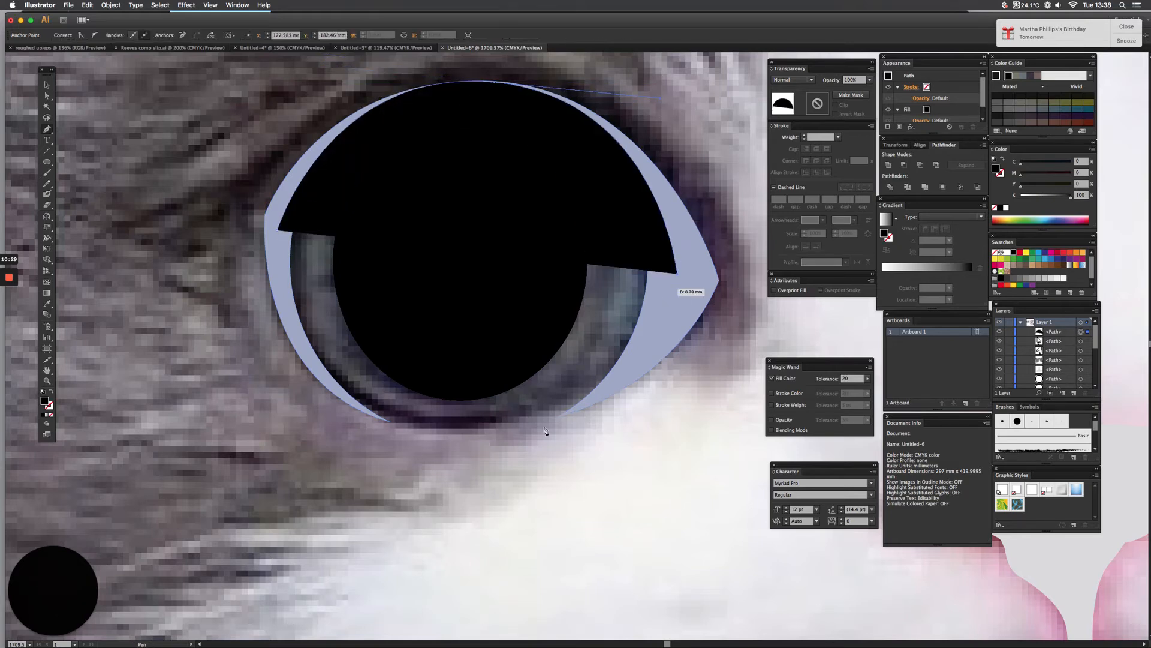
pyautogui.moveTo(487, 428); pyautogui.dragTo(317, 422)
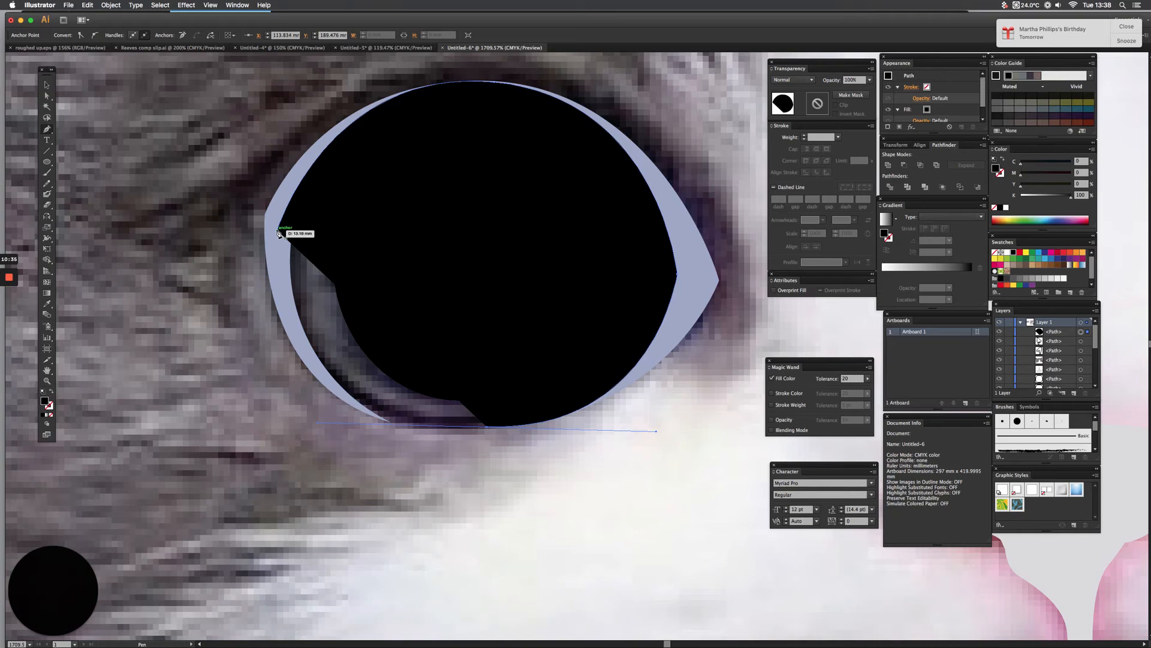
pyautogui.moveTo(280, 233); pyautogui.dragTo(292, 120)
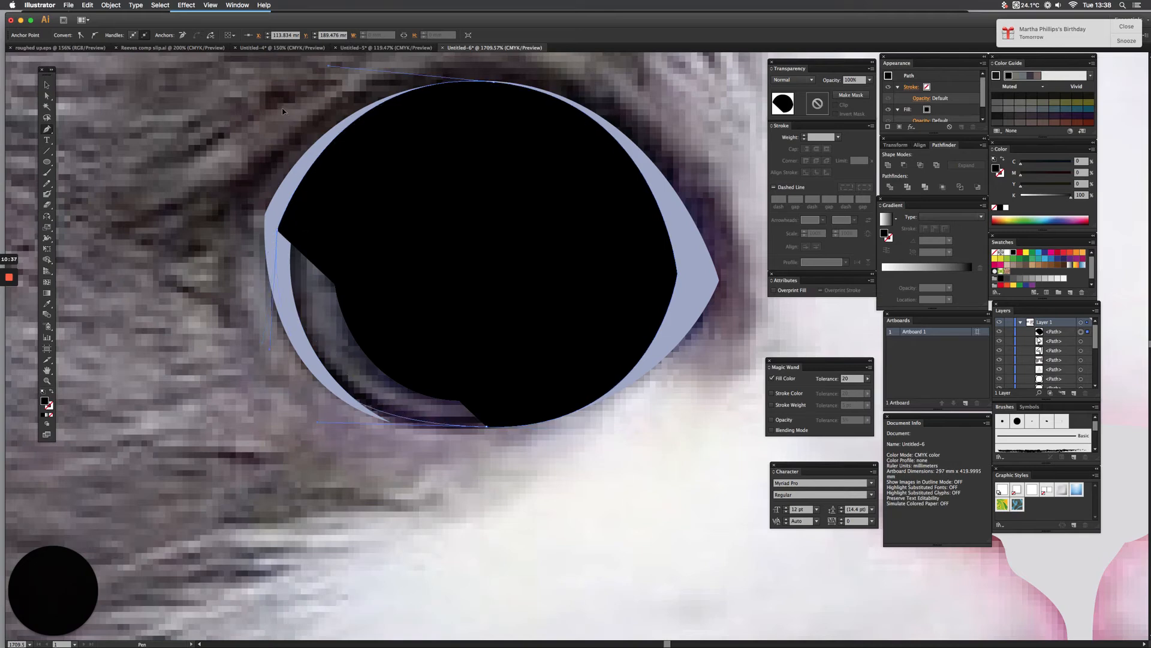
# Close and fill the iris shape of the left-hand eye with cyan, and bring the pale blue eye shape in front of it
pyautogui.moveTo(226, 91); pyautogui.dragTo(243, 67)
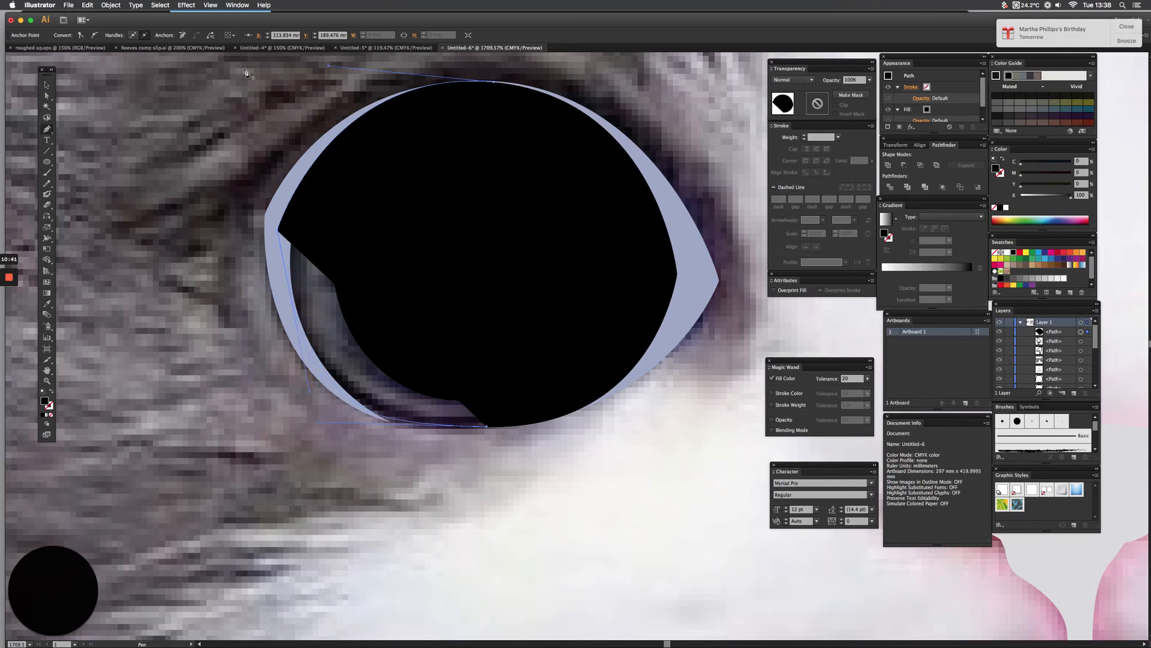
pyautogui.click(1039, 253)
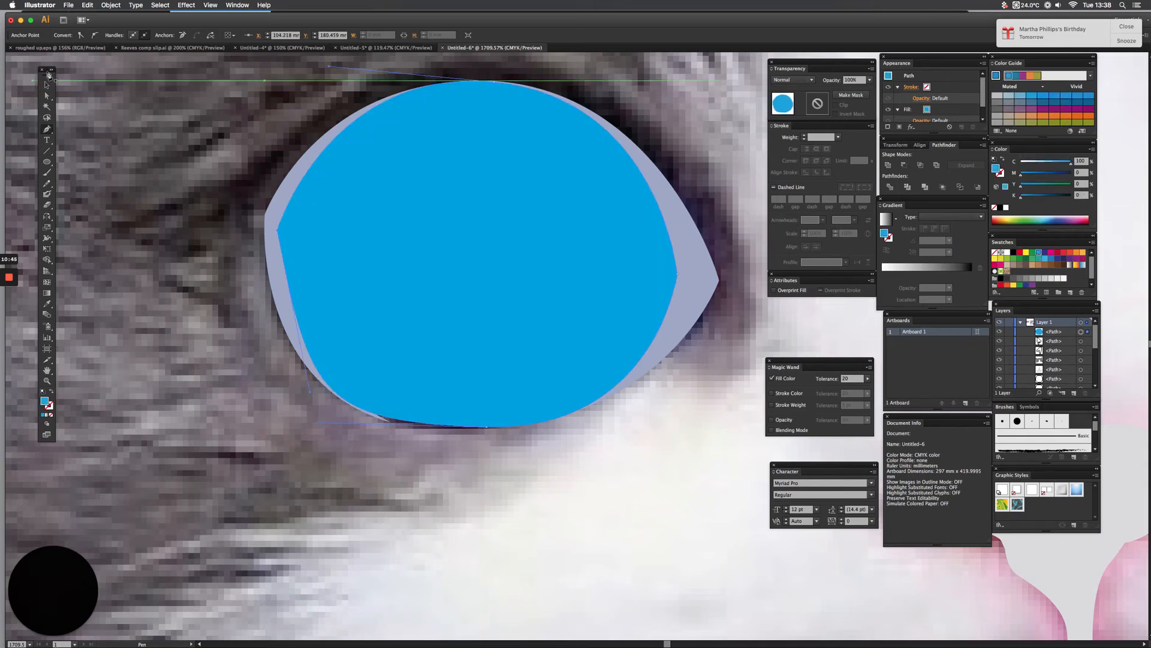
pyautogui.click(47, 84)
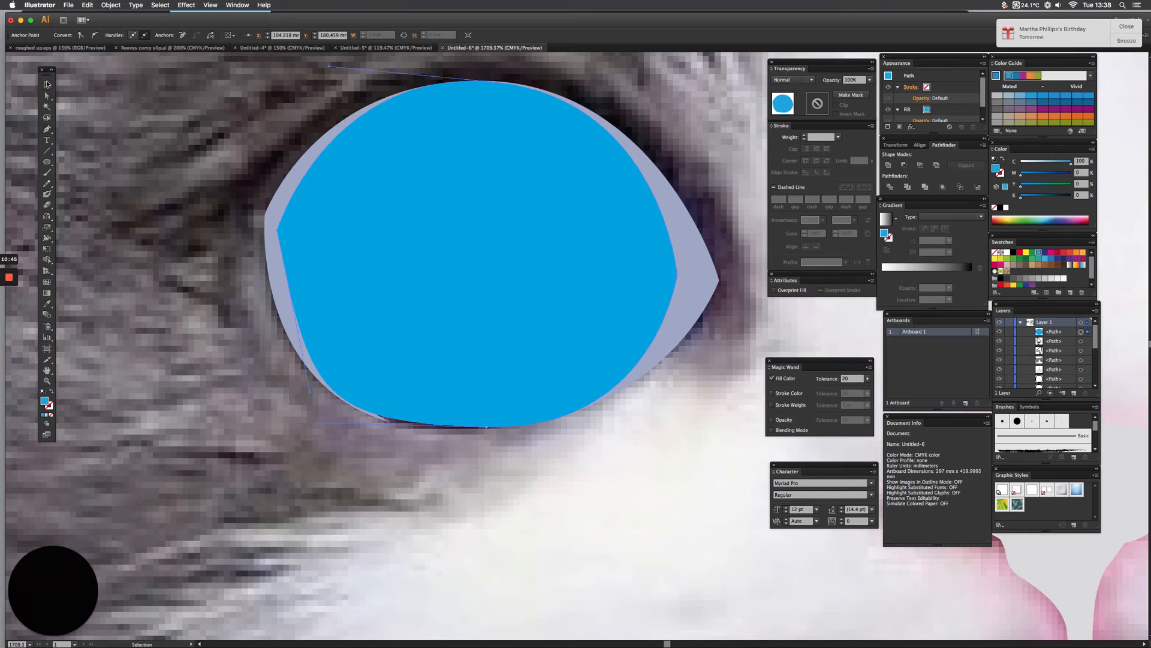
pyautogui.click(272, 219)
pyautogui.press('super+shift+]')
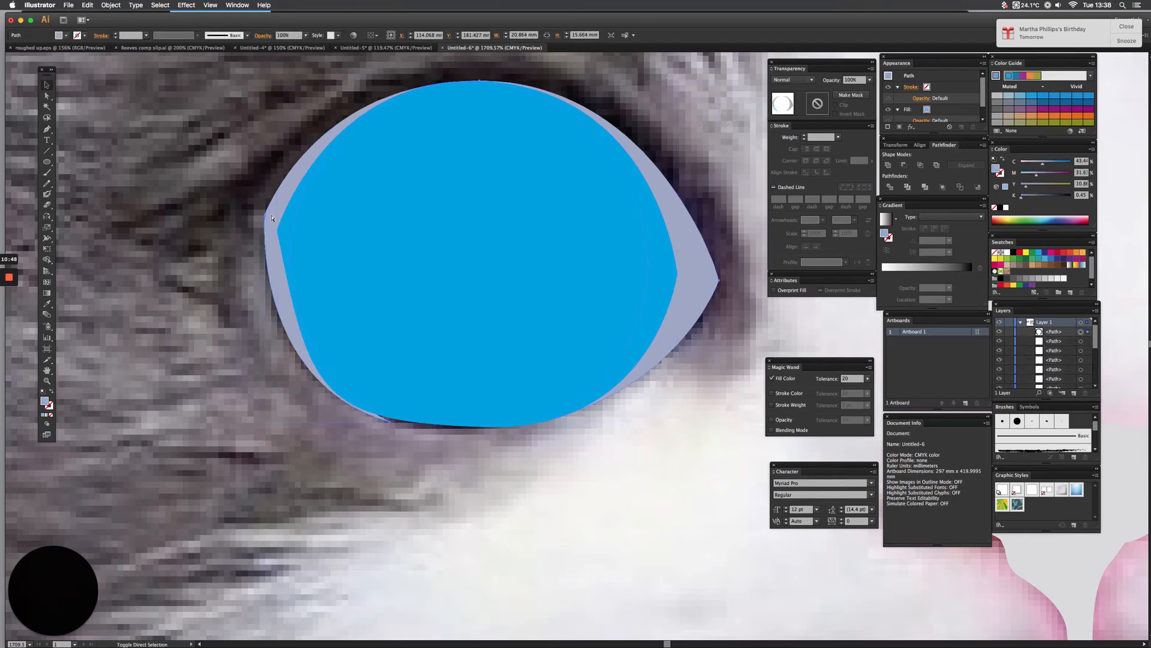
pyautogui.press('a')
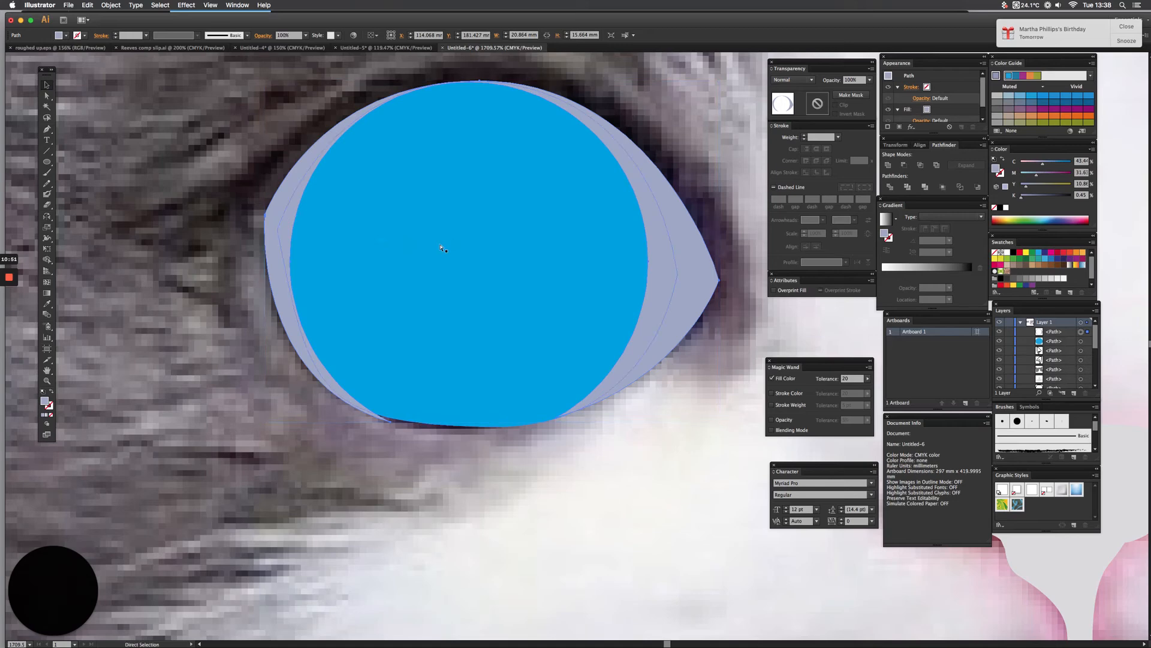
# Bring the black pupil ellipse of the left-hand eye in front of the cyan iris, selecting it in outline view
pyautogui.press('super+y')
pyautogui.press('v')
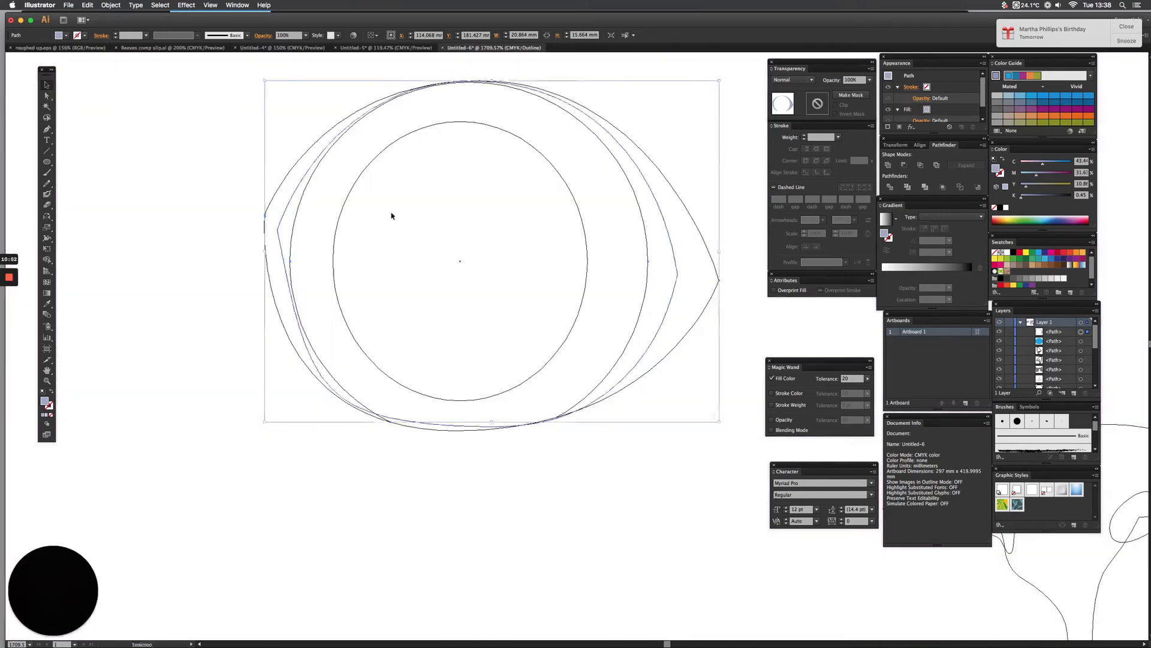
pyautogui.click(343, 210)
pyautogui.press('super')
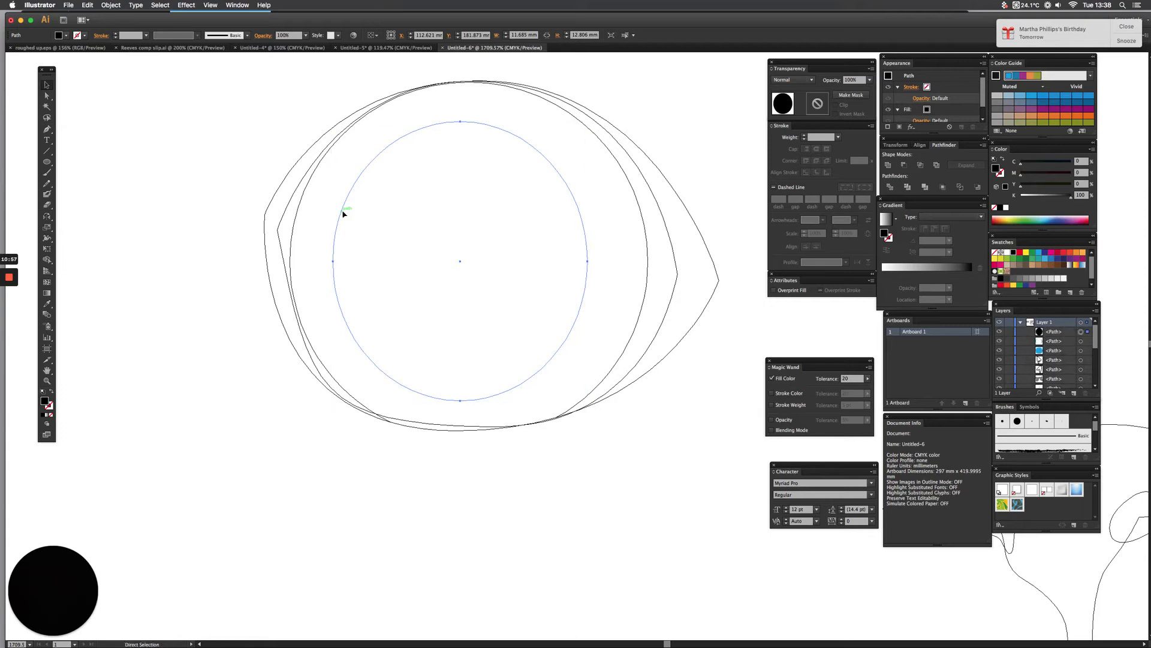
pyautogui.press('super+y')
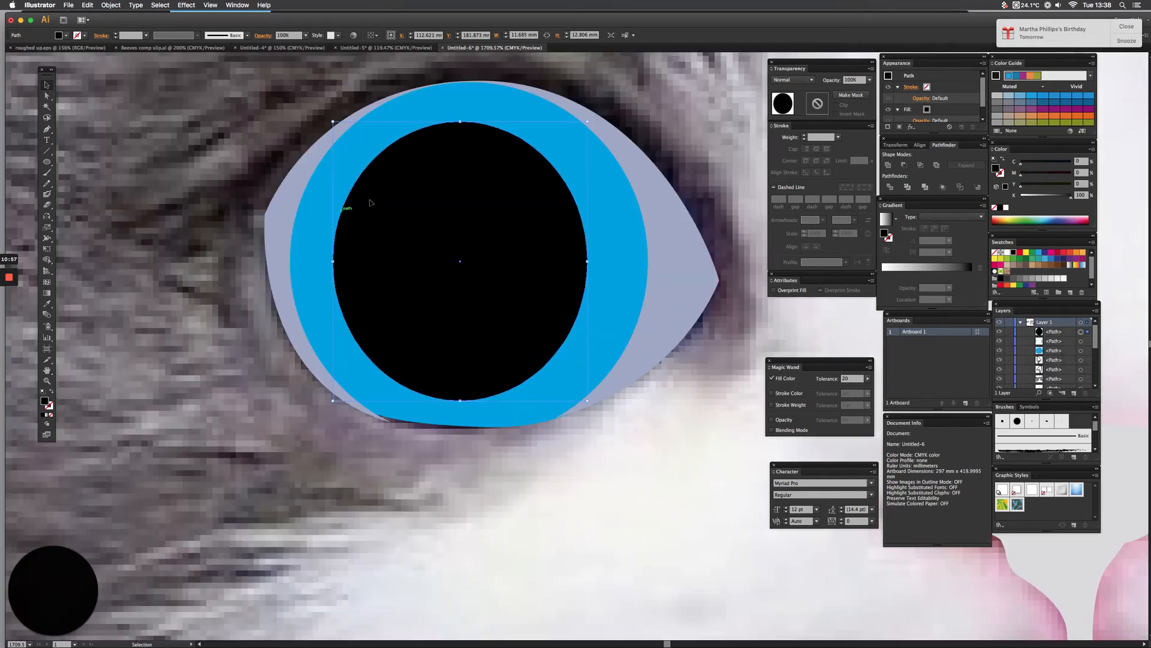
# Draw a highlight circle about 2.4 mm wide in the upper left of the left-hand eye's pupil and fill it white
pyautogui.click(47, 161)
pyautogui.moveTo(388, 199); pyautogui.dragTo(415, 225)
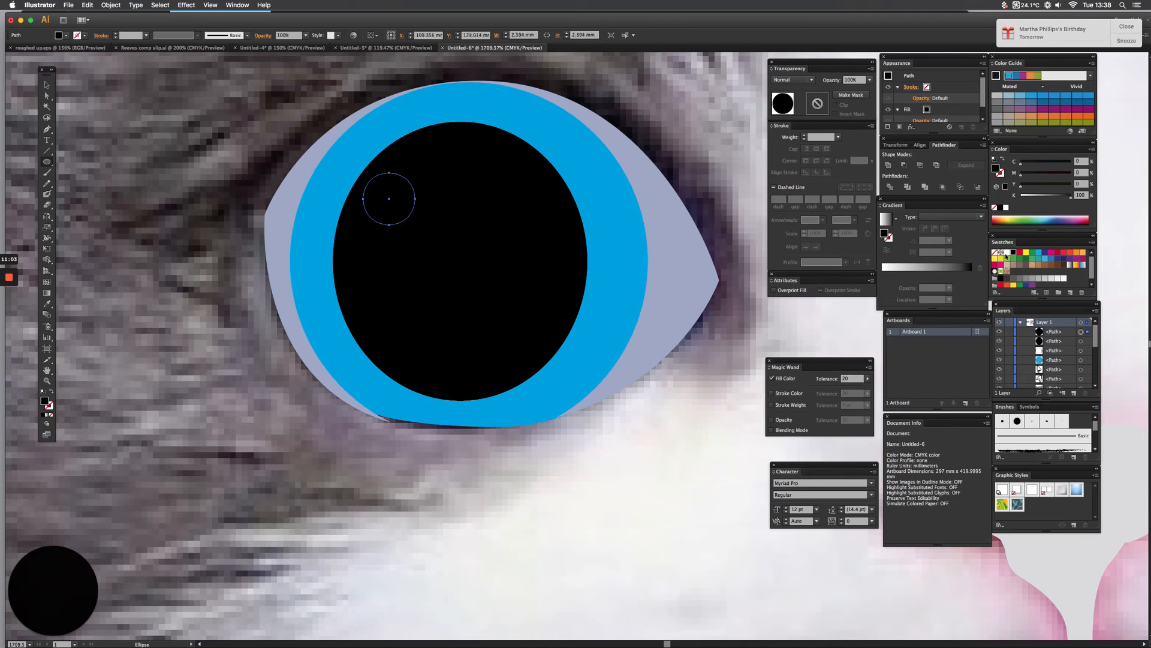
pyautogui.click(1008, 253)
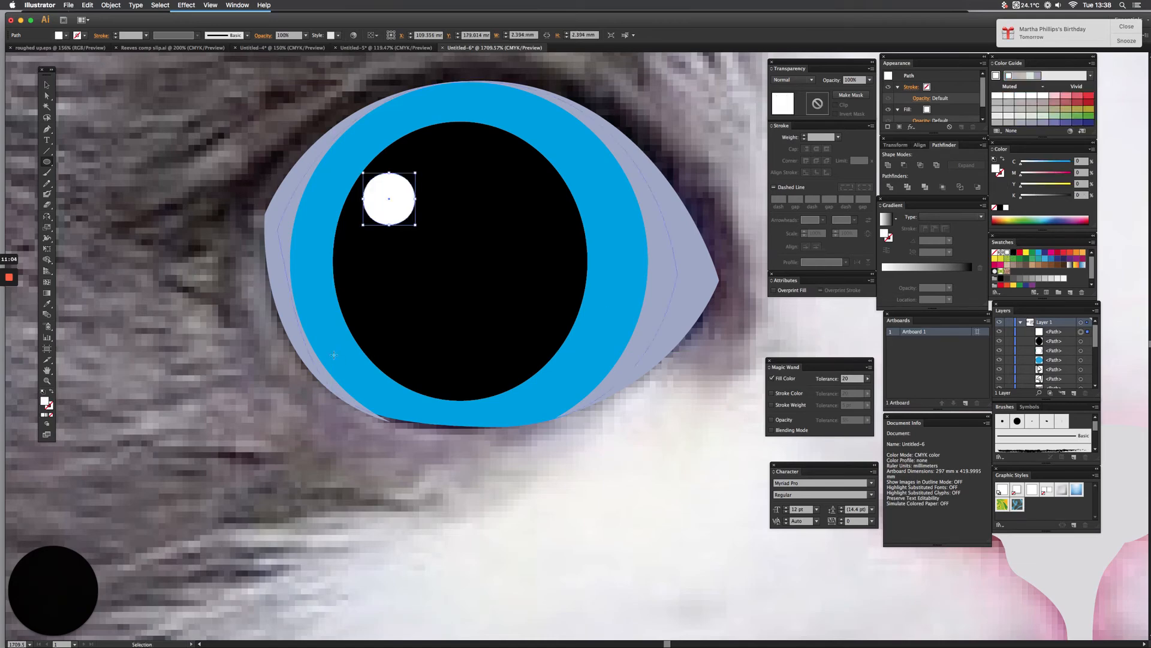
pyautogui.press('super+0')
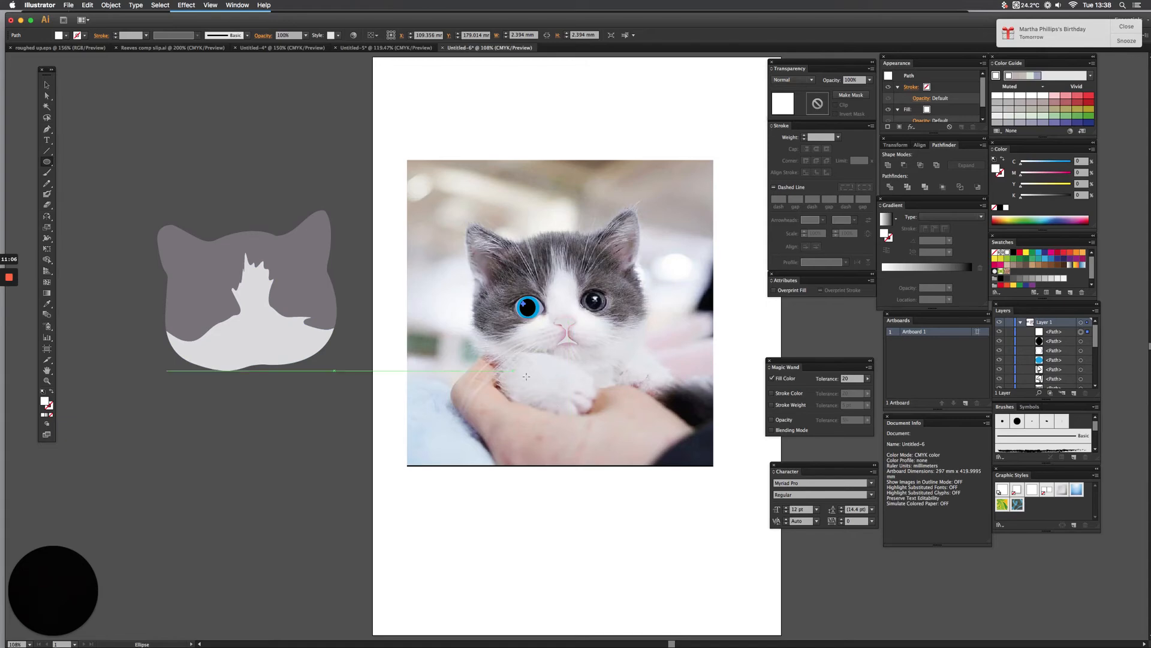
pyautogui.click(46, 88)
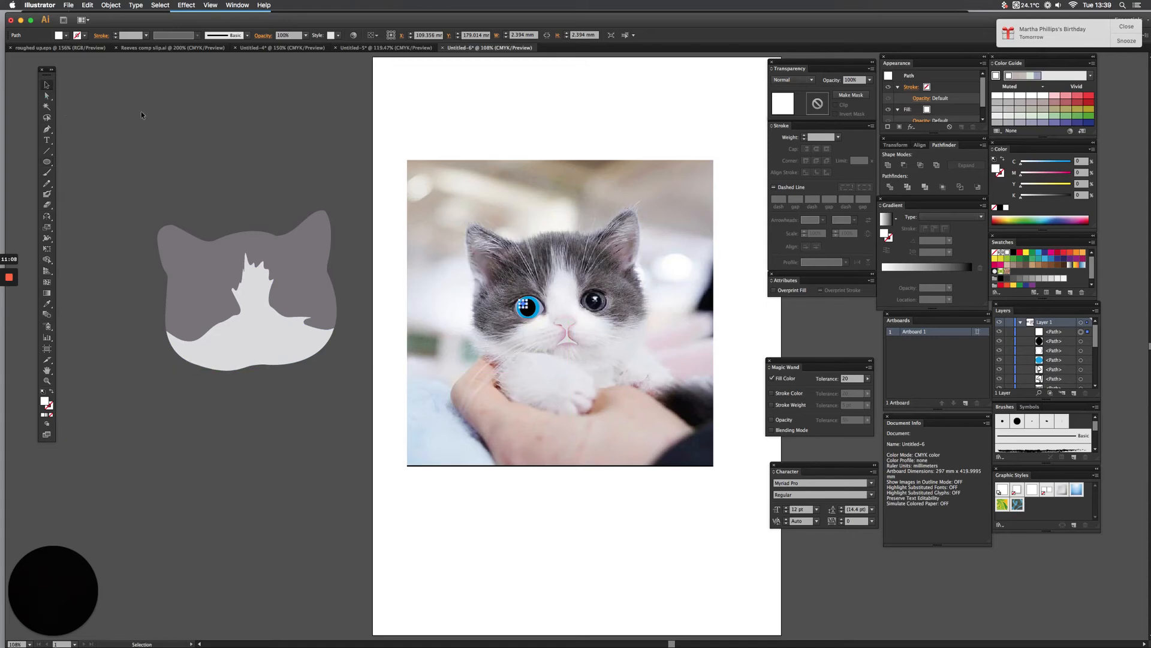
pyautogui.click(143, 114)
# Trace the dark upper lid of the left-hand eye as a closed curved shape with the Pen tool, from inner corner to outer tail
pyautogui.press('super+space')
pyautogui.moveTo(481, 278); pyautogui.dragTo(588, 355)
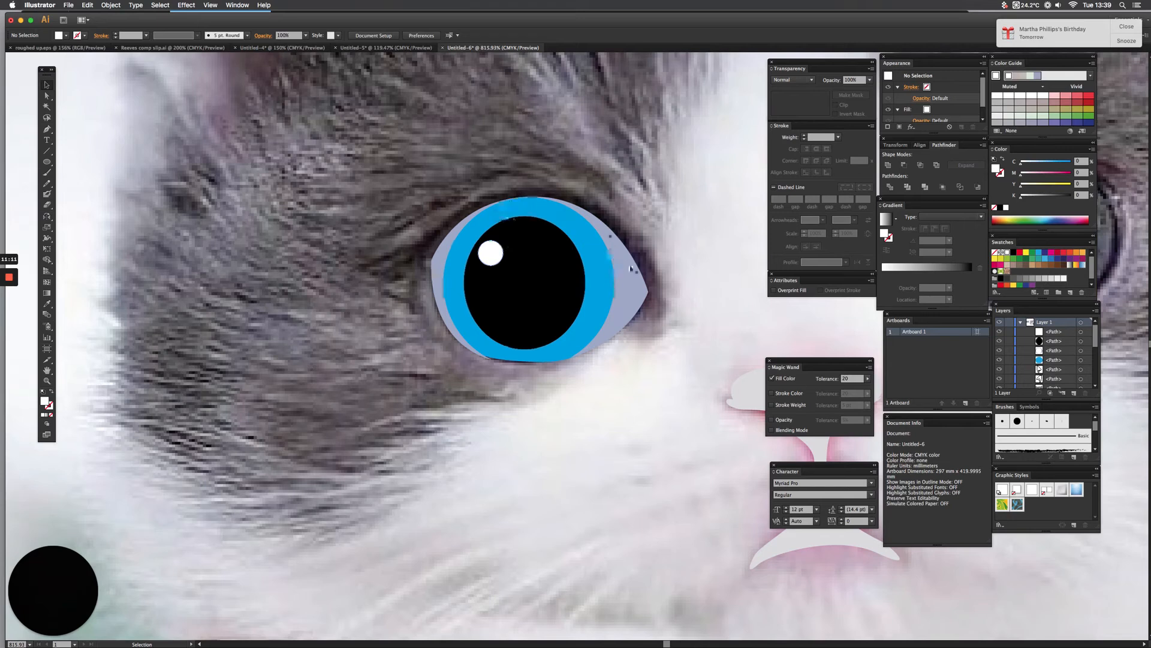
pyautogui.click(630, 268)
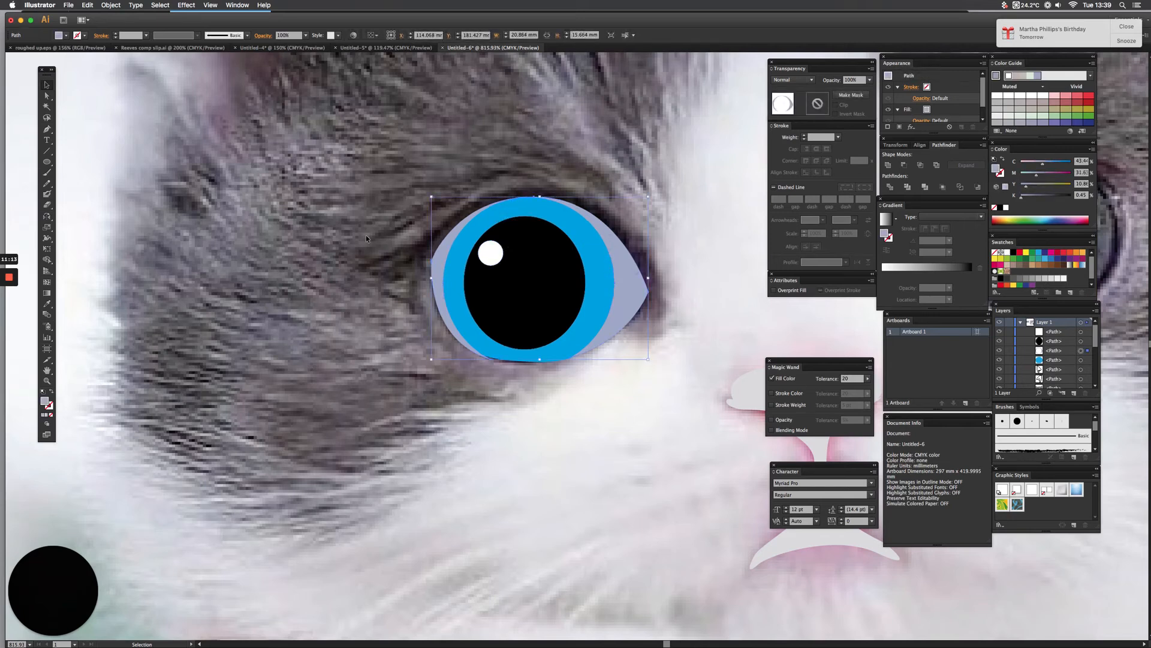
pyautogui.click(46, 133)
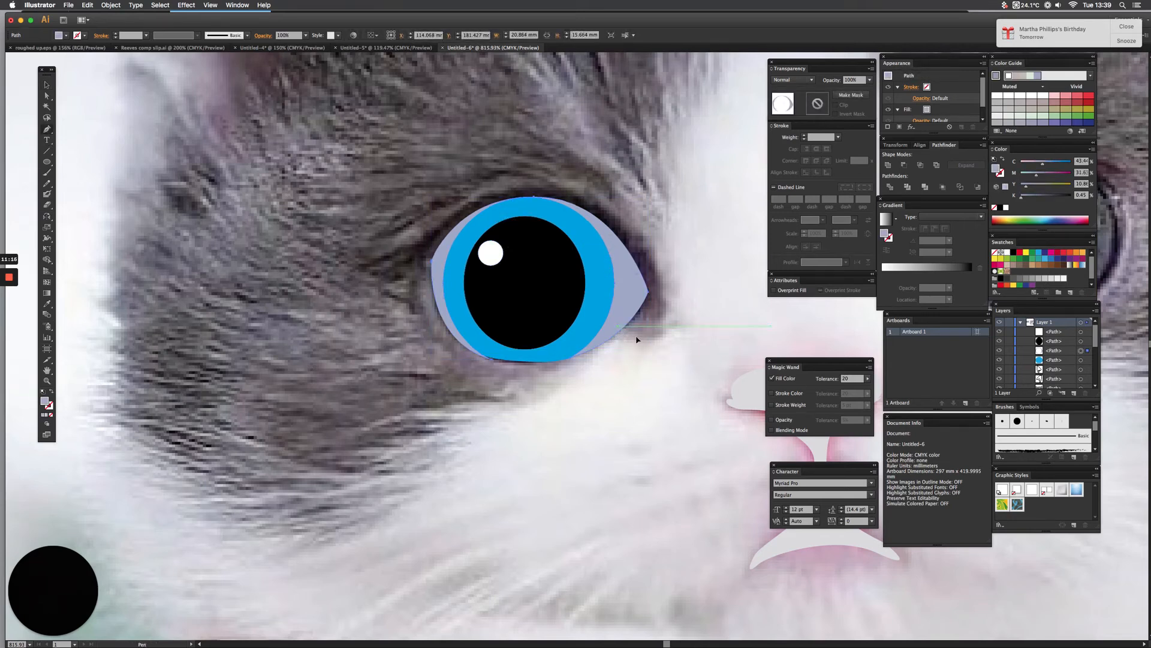
pyautogui.moveTo(637, 339); pyautogui.dragTo(657, 346)
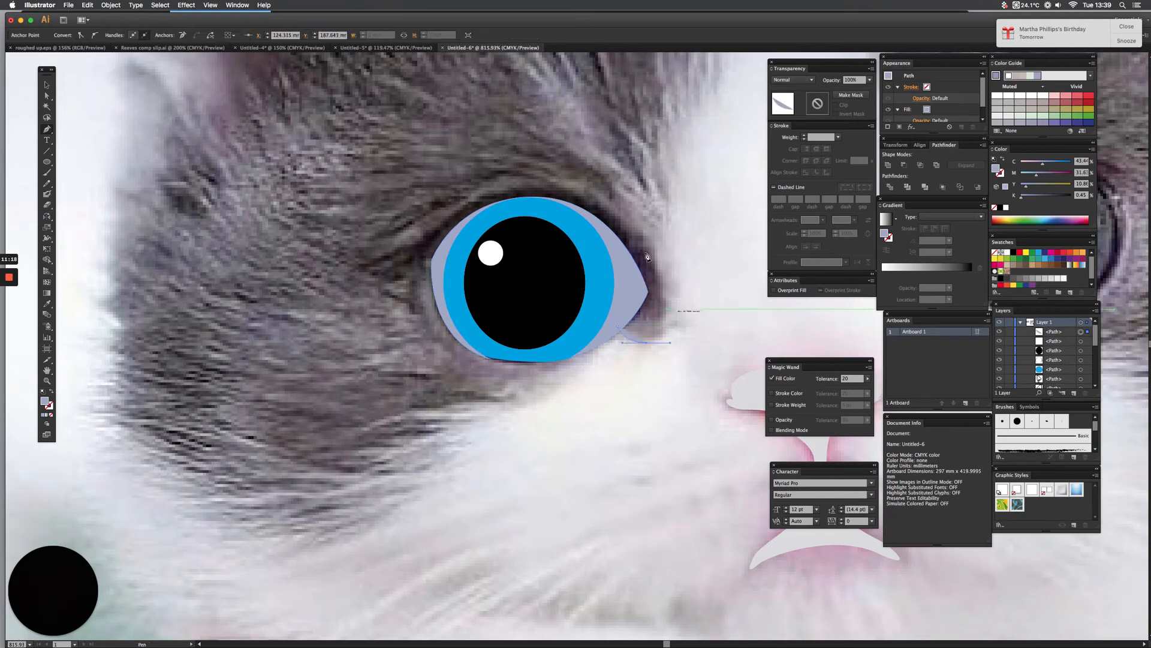
pyautogui.moveTo(655, 260); pyautogui.dragTo(635, 222)
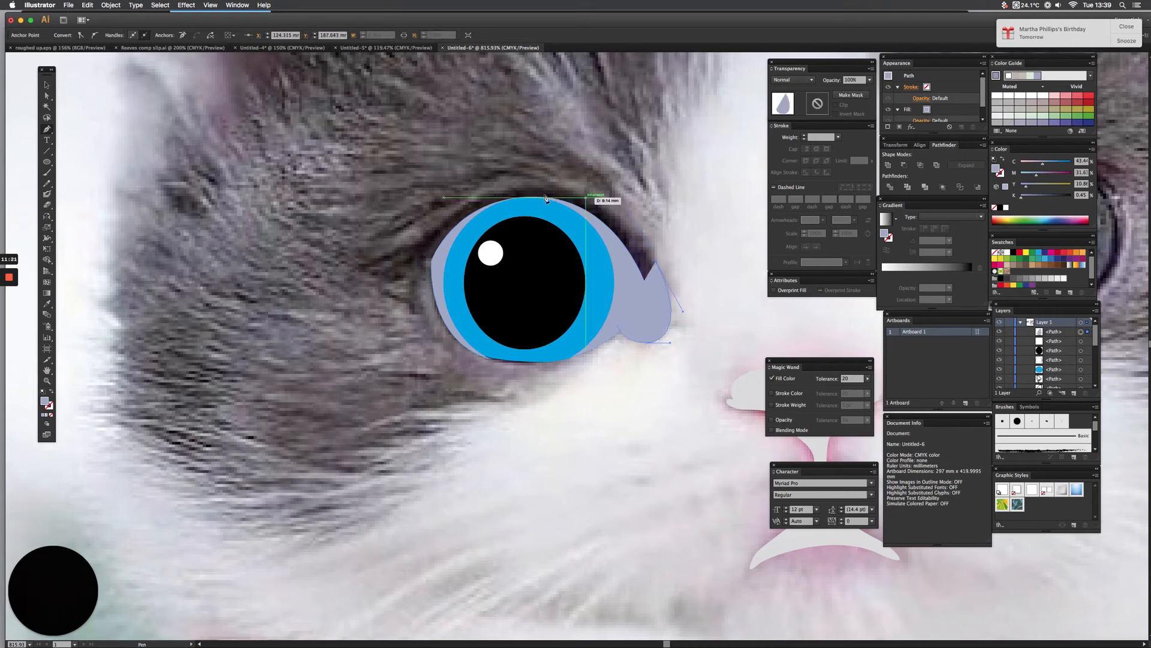
pyautogui.moveTo(532, 185); pyautogui.dragTo(463, 188)
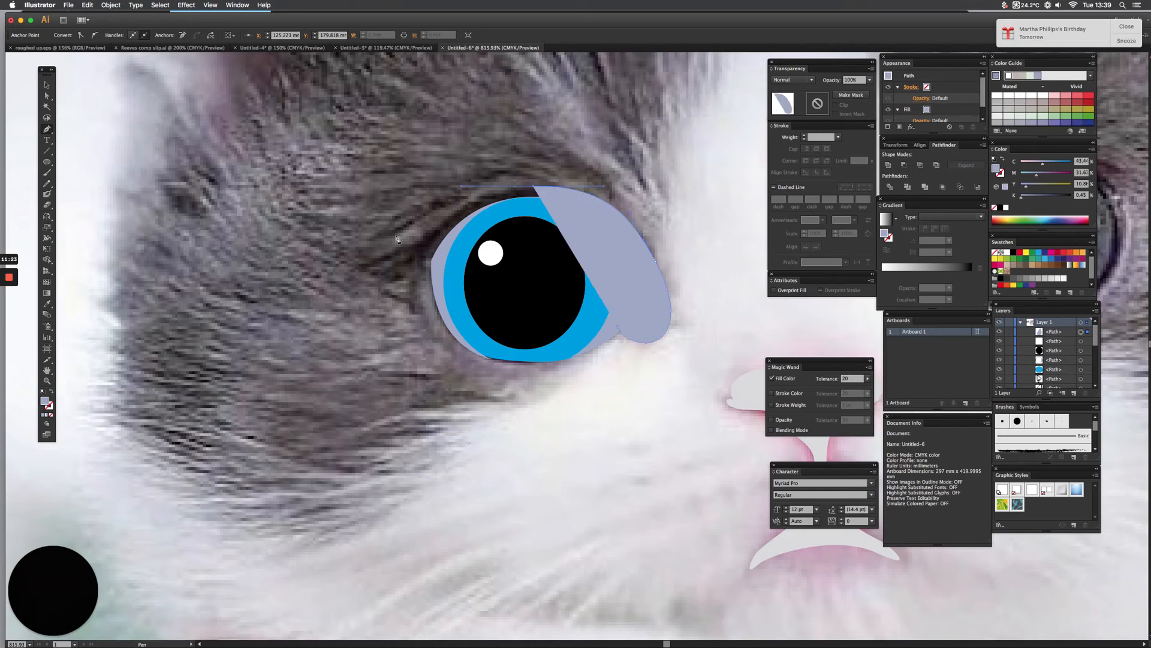
pyautogui.moveTo(414, 244); pyautogui.dragTo(474, 235)
pyautogui.click(348, 251)
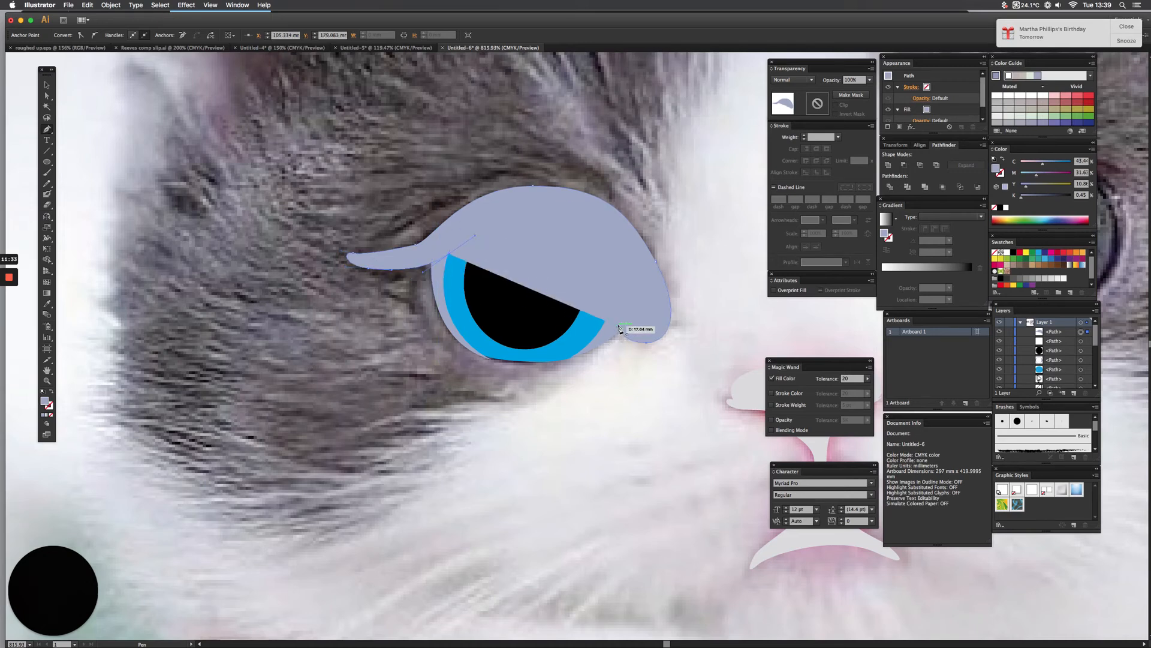
pyautogui.click(624, 356)
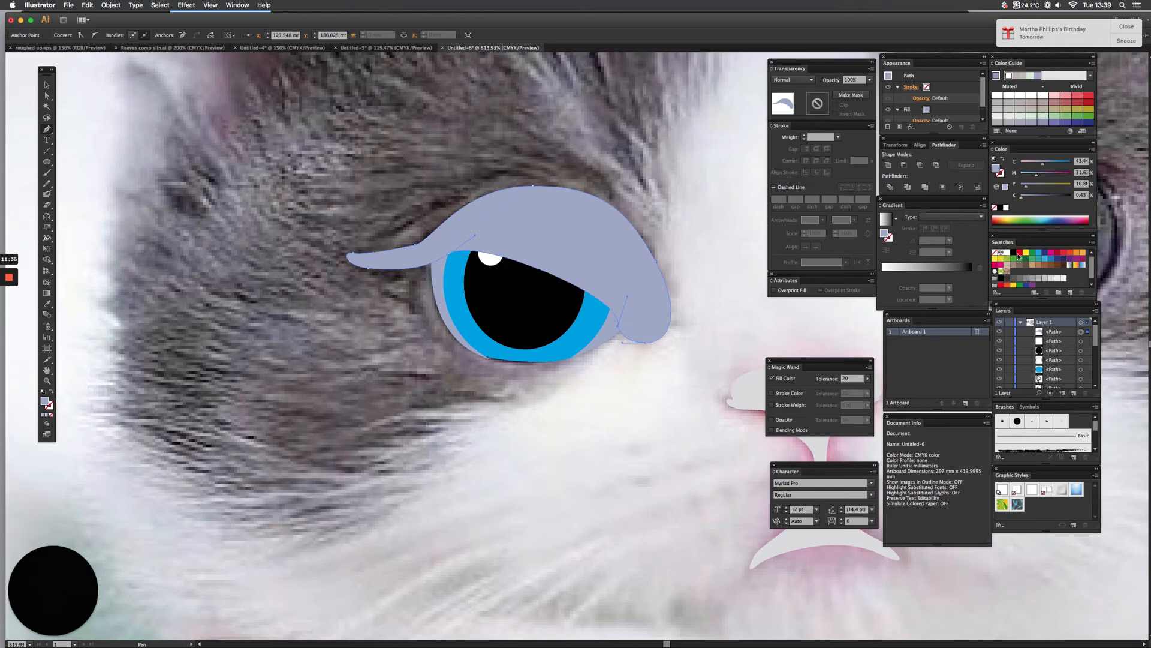
# Fill the upper lid shape of the left-hand eye with black and deselect it
pyautogui.click(1018, 255)
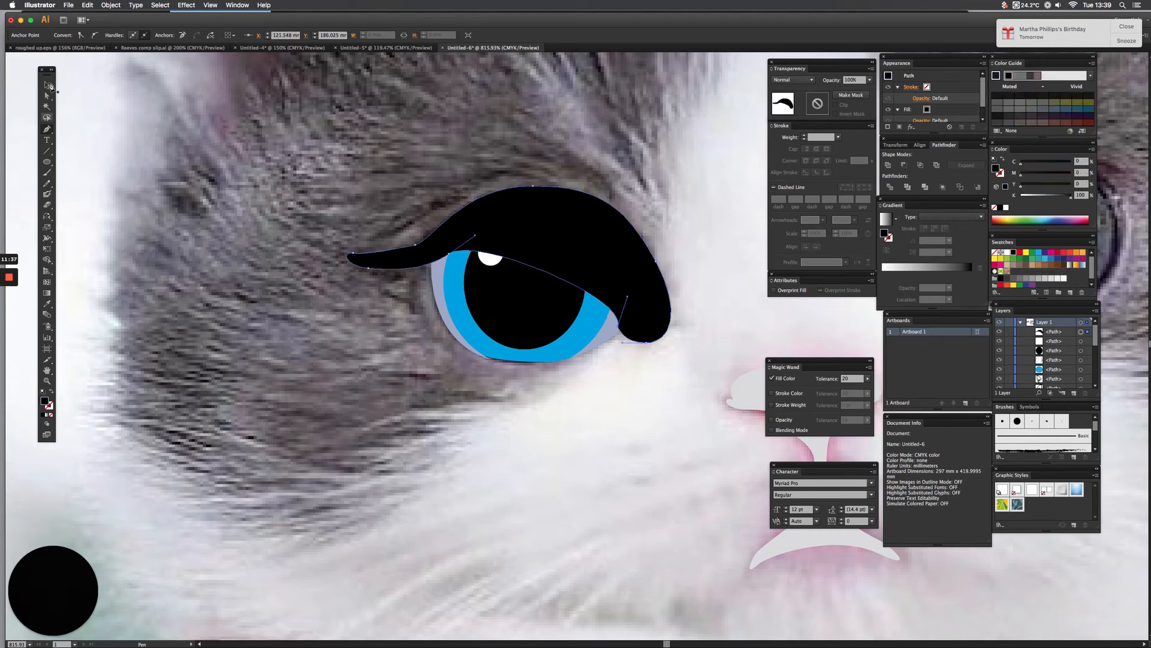
pyautogui.click(47, 84)
pyautogui.click(495, 390)
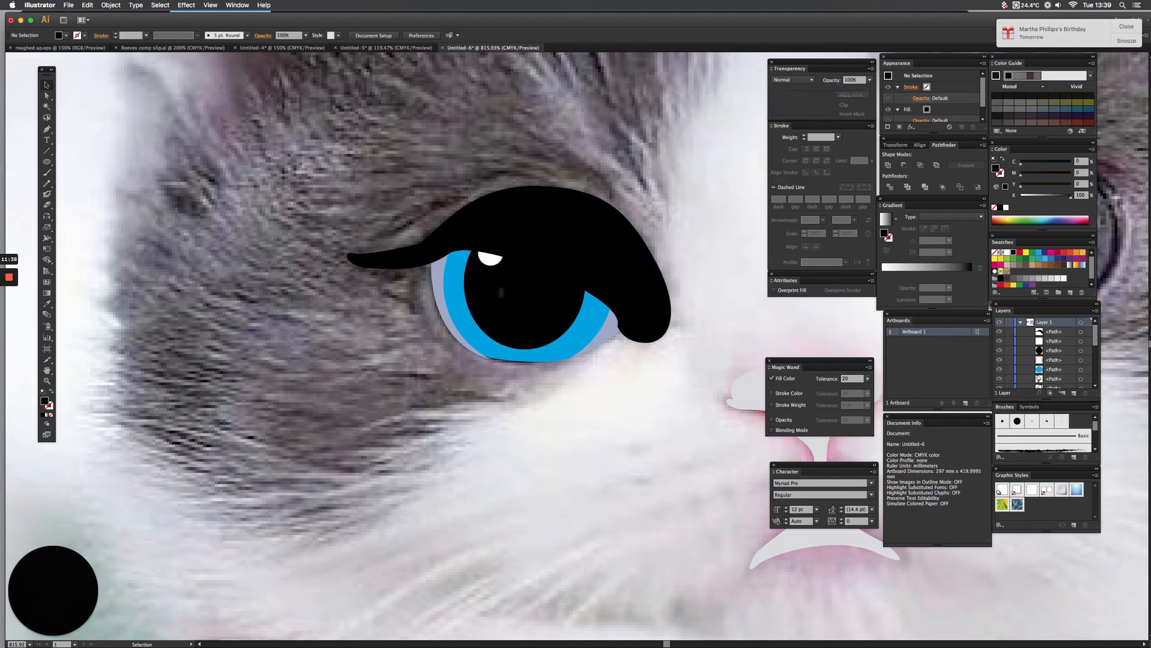
# Bring the left-hand eye's outer shape, iris, pupil and highlight together in front of the black lid shape
pyautogui.moveTo(491, 264); pyautogui.dragTo(492, 263)
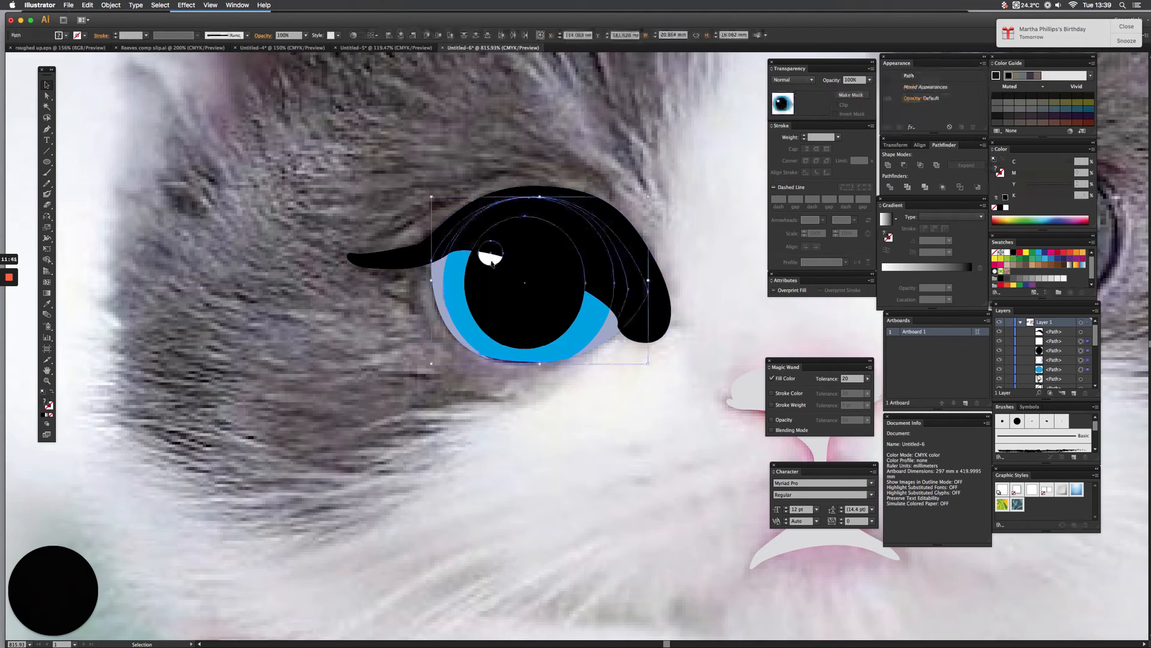
pyautogui.press('super+shift+]')
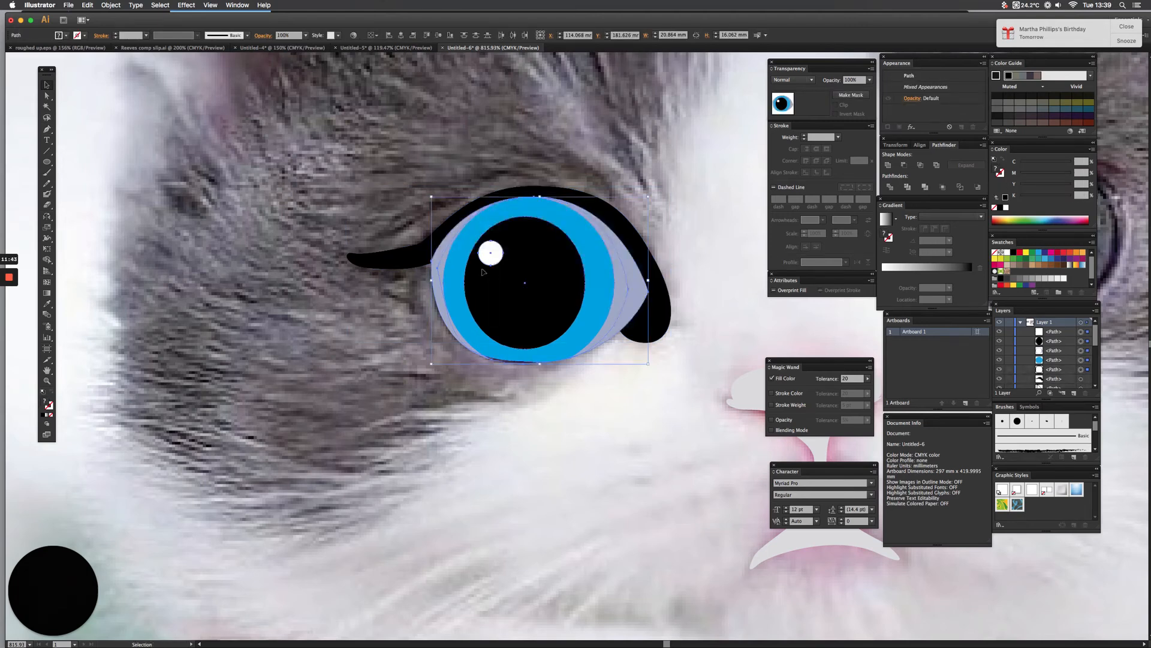
pyautogui.click(403, 353)
pyautogui.press('super+0')
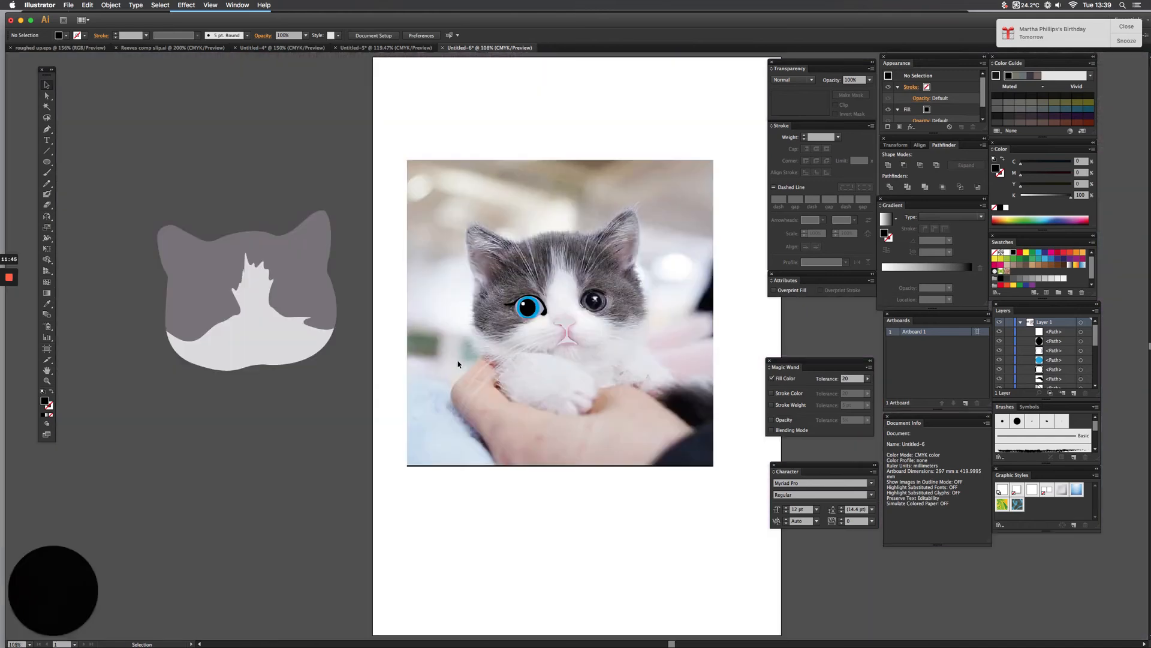
# Select the outline paths of the right-hand eye and turn off Fill Color matching for the Magic Wand
pyautogui.moveTo(473, 339); pyautogui.dragTo(418, 331)
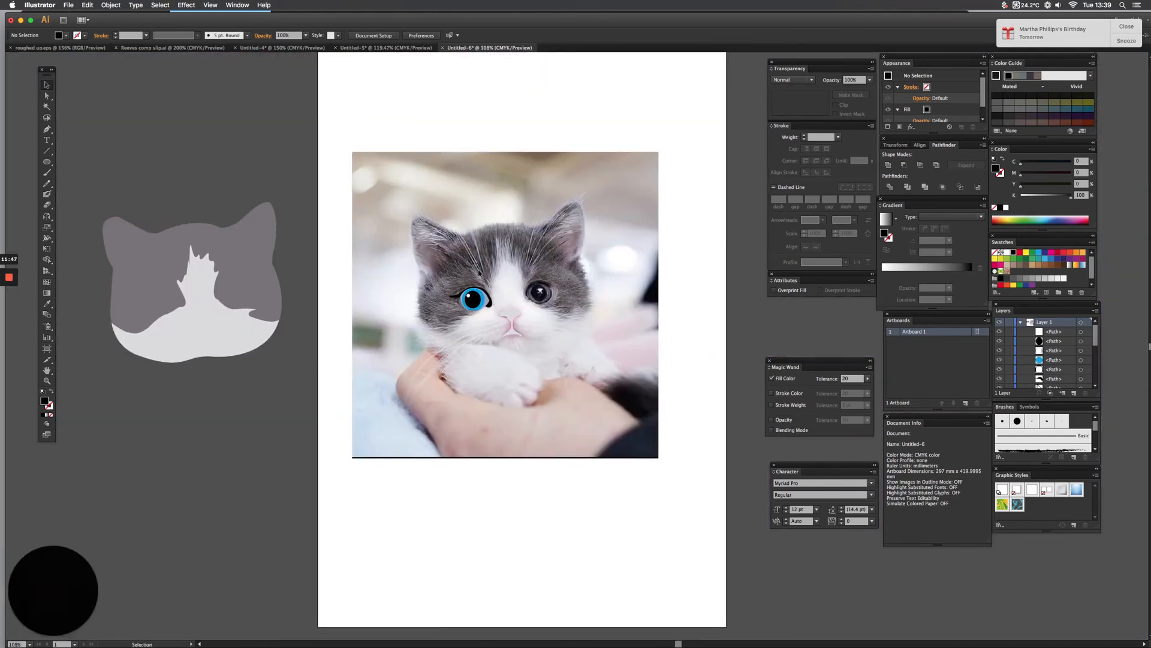
pyautogui.press('super+space')
pyautogui.press('super+space')
pyautogui.moveTo(436, 251); pyautogui.dragTo(598, 331)
pyautogui.moveTo(521, 346); pyautogui.dragTo(349, 310)
pyautogui.click(681, 331)
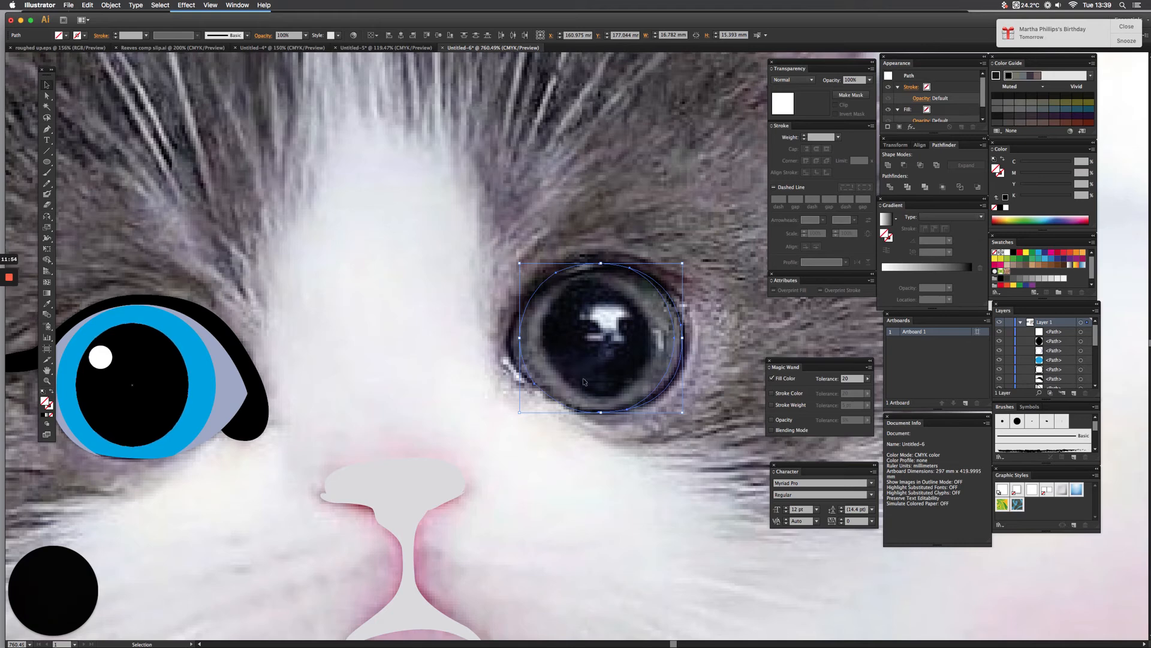
pyautogui.click(780, 379)
pyautogui.click(509, 331)
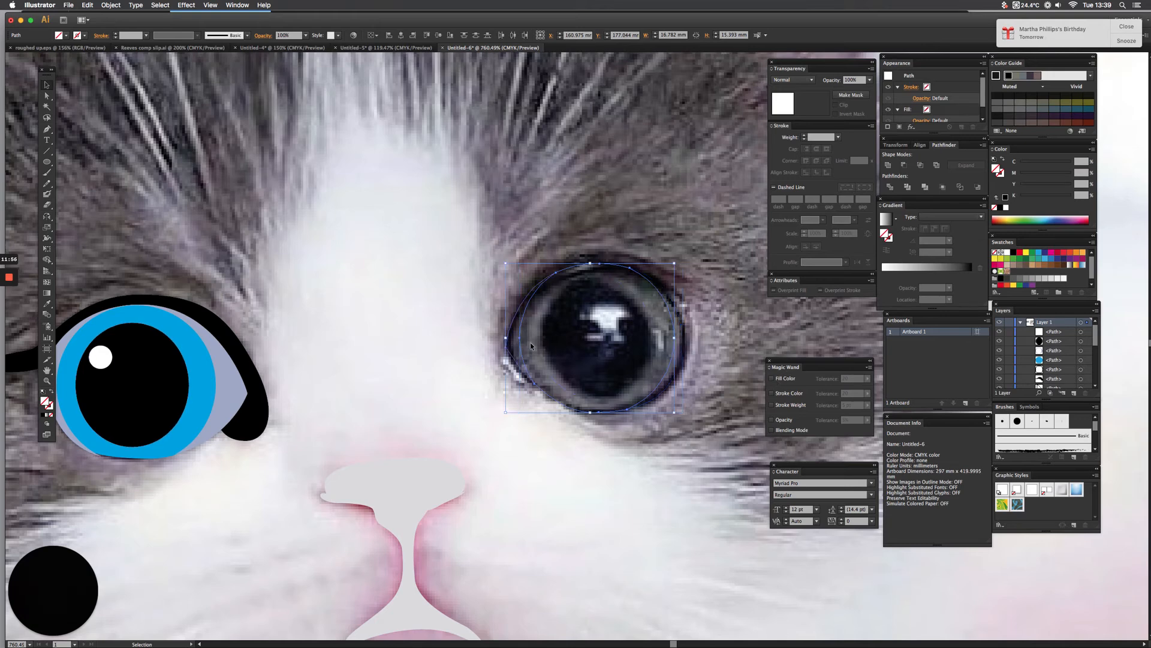
pyautogui.click(488, 319)
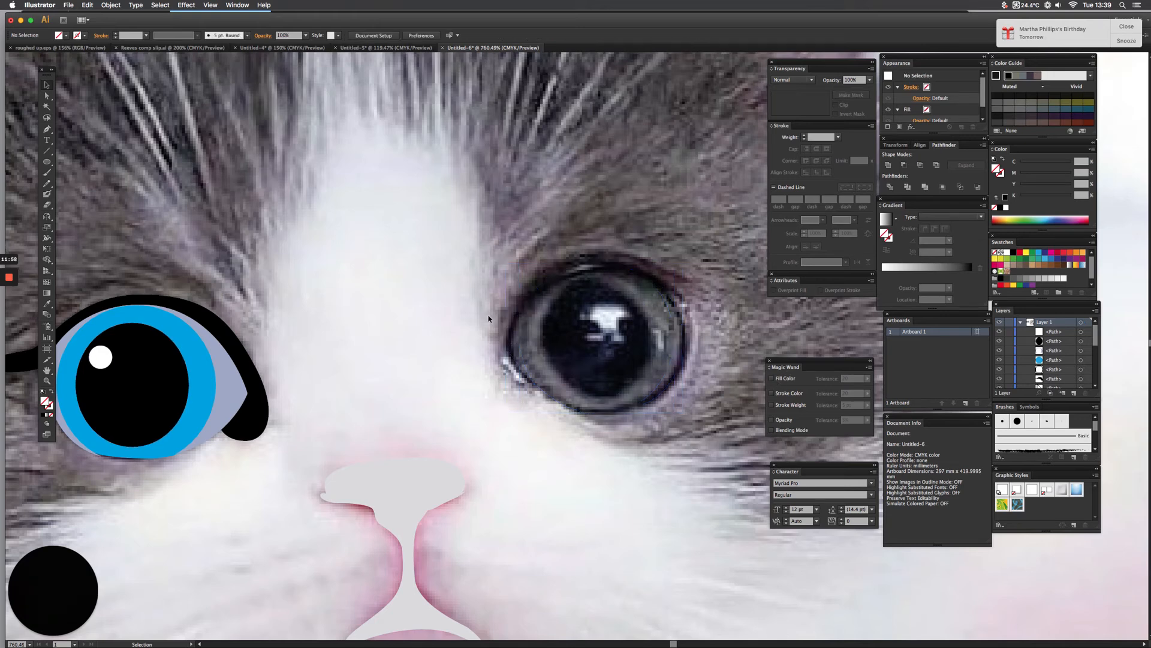
# Fill the outer shape and iris circle of the right-hand eye with the pale blue sampled from the left-hand eye
pyautogui.click(513, 346)
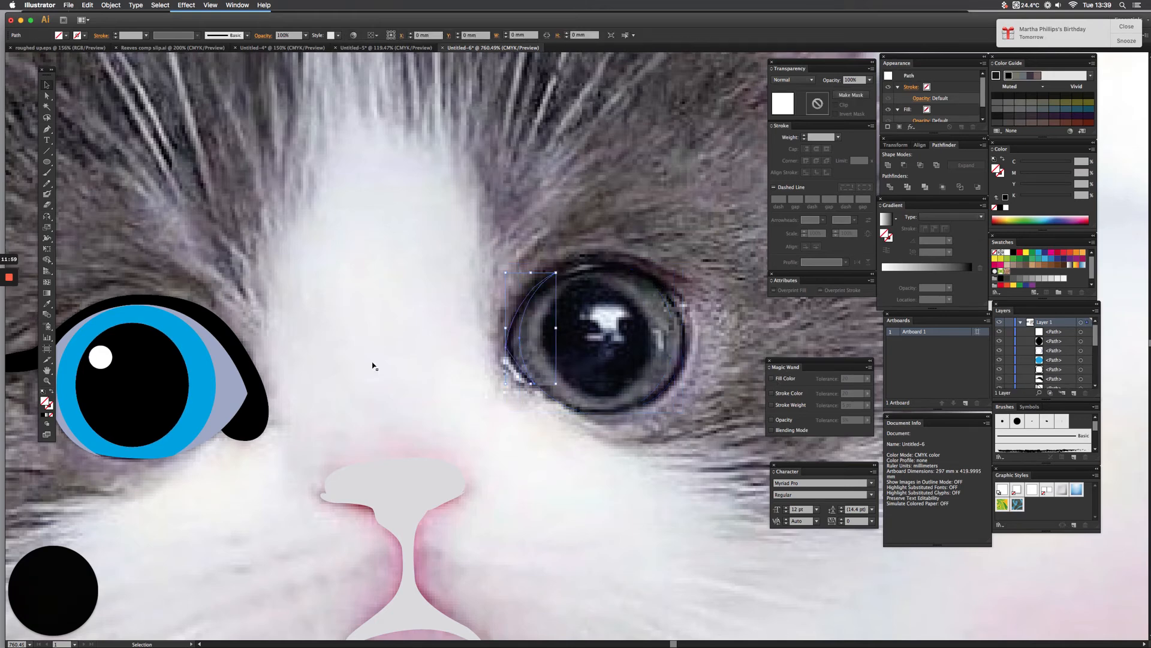
pyautogui.keyDown('shift'); pyautogui.click(678, 329); pyautogui.keyUp('shift')
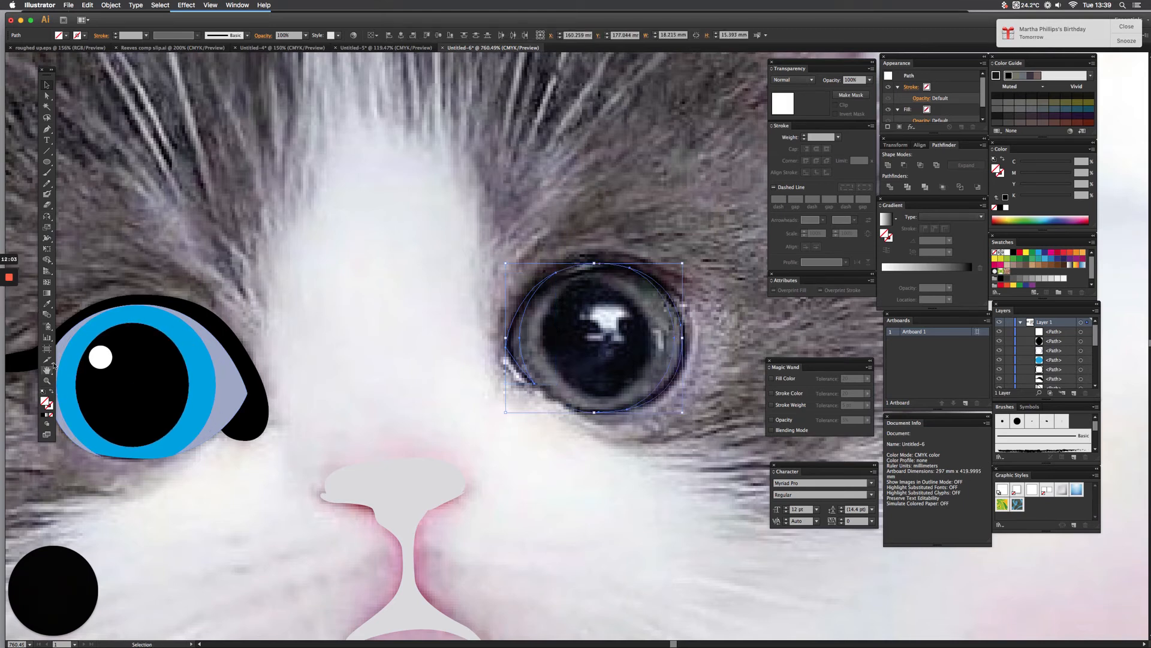
pyautogui.click(48, 306)
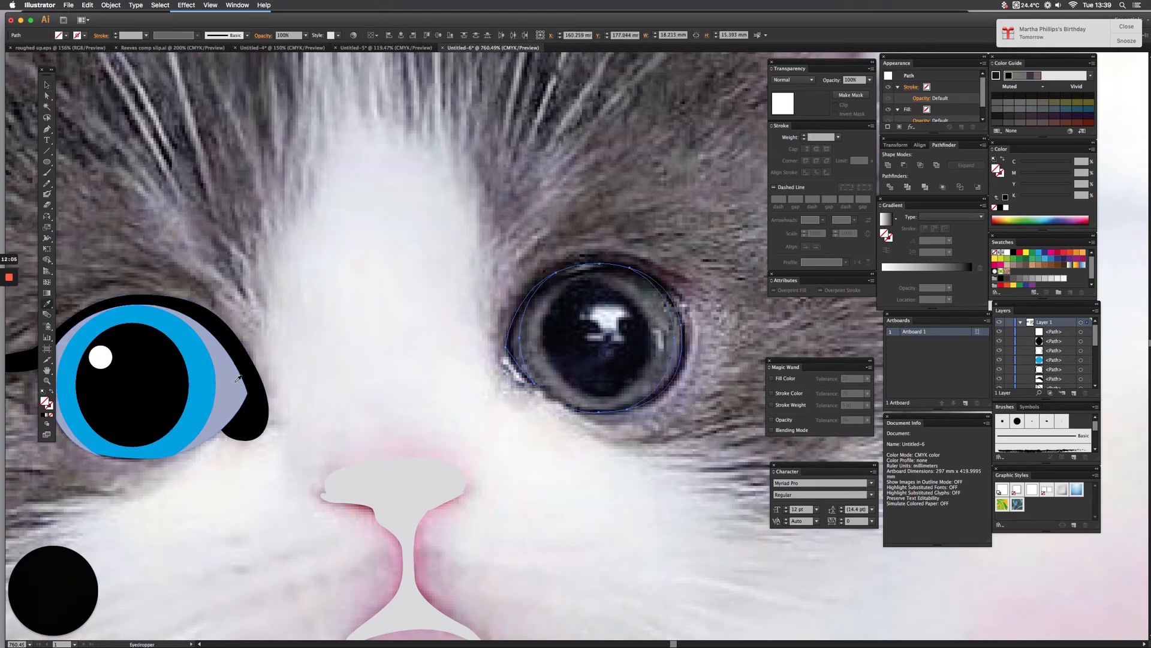
pyautogui.click(238, 379)
pyautogui.click(47, 86)
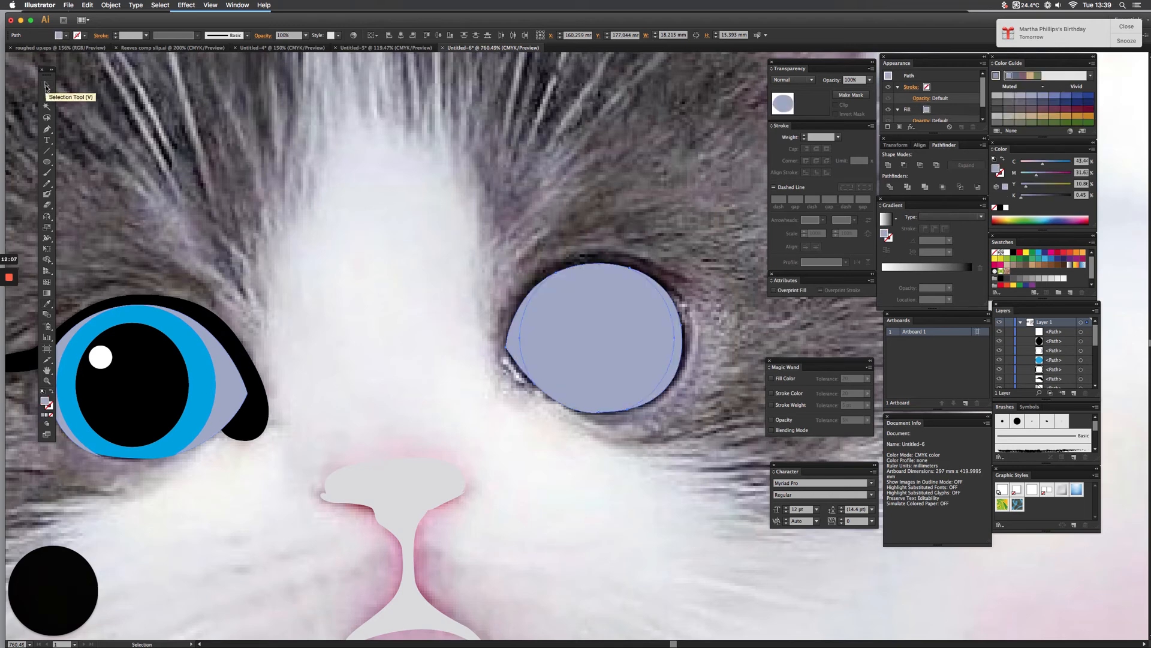
pyautogui.click(350, 223)
# Fill the right-hand eye's iris circle with the bright blue sampled from the left-hand iris and deselect it
pyautogui.click(565, 346)
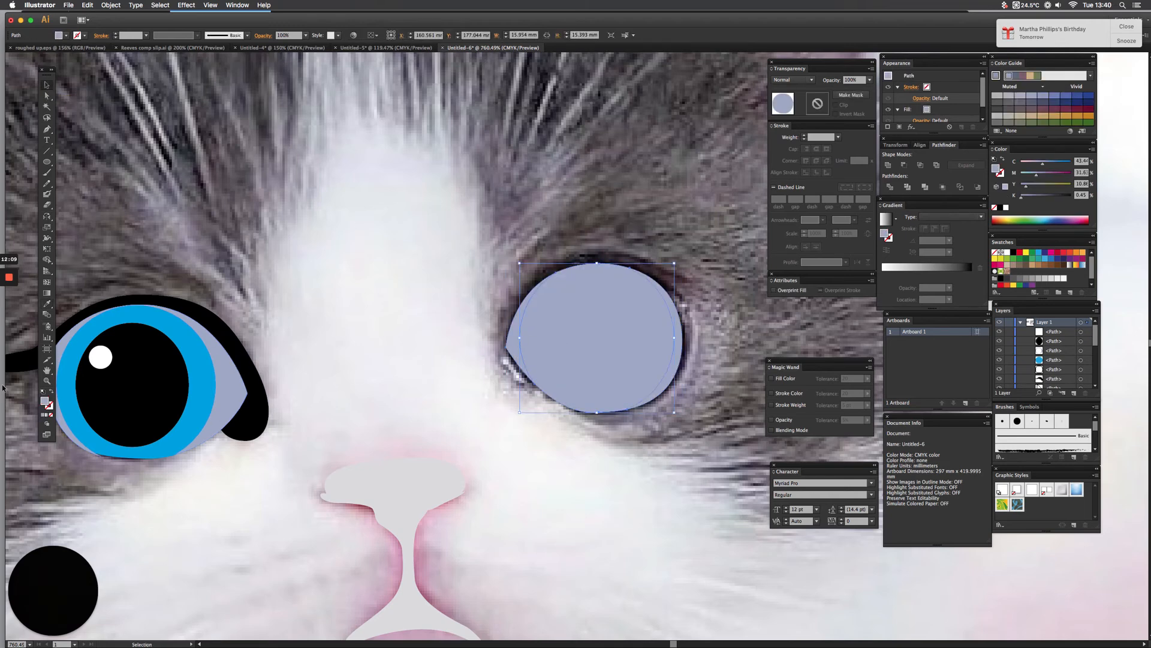
pyautogui.click(47, 304)
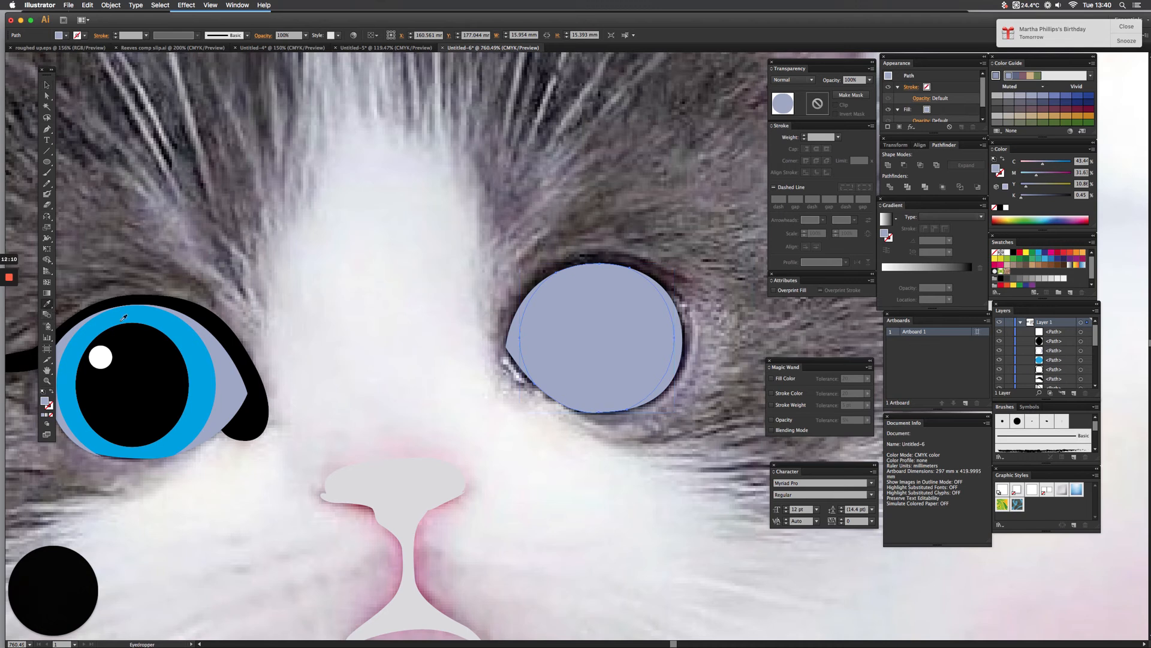
pyautogui.click(71, 369)
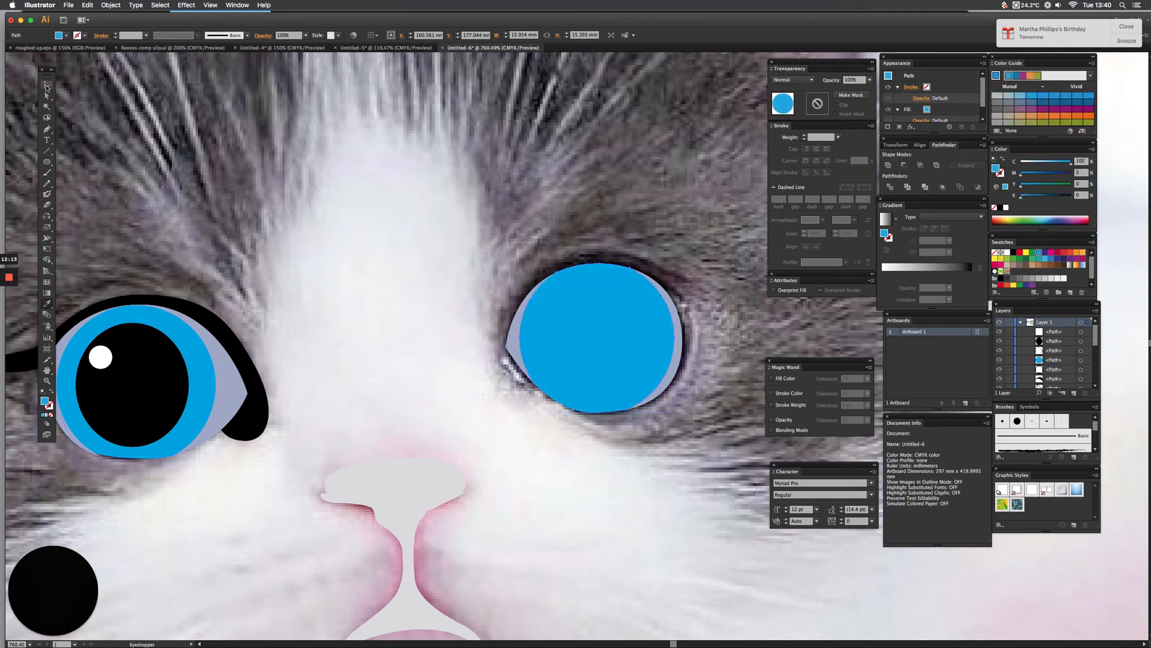
pyautogui.click(46, 85)
pyautogui.click(556, 436)
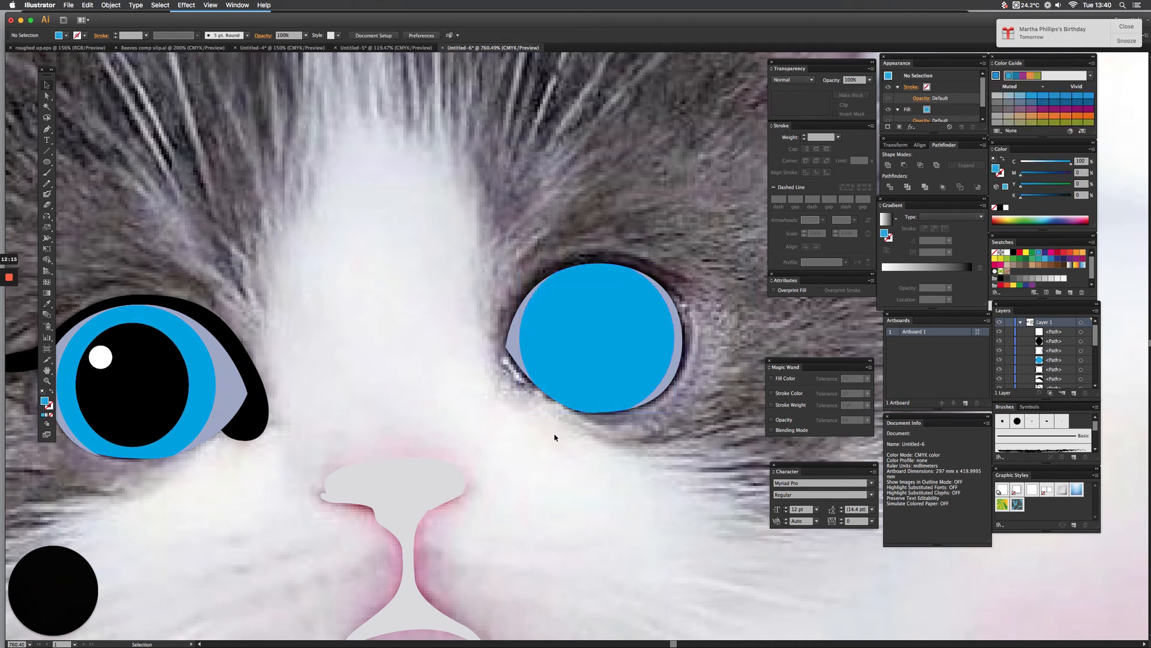
# Fill the right-hand eye's pupil circle with the black sampled from the left-hand pupil
pyautogui.click(602, 336)
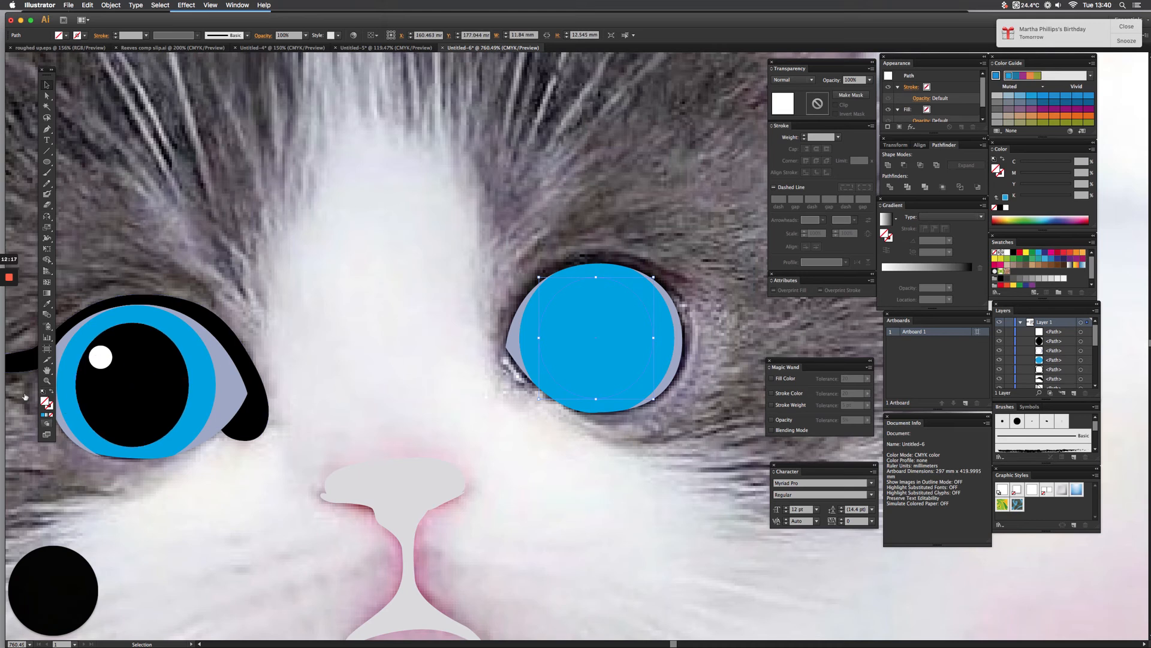
pyautogui.click(47, 305)
pyautogui.click(141, 378)
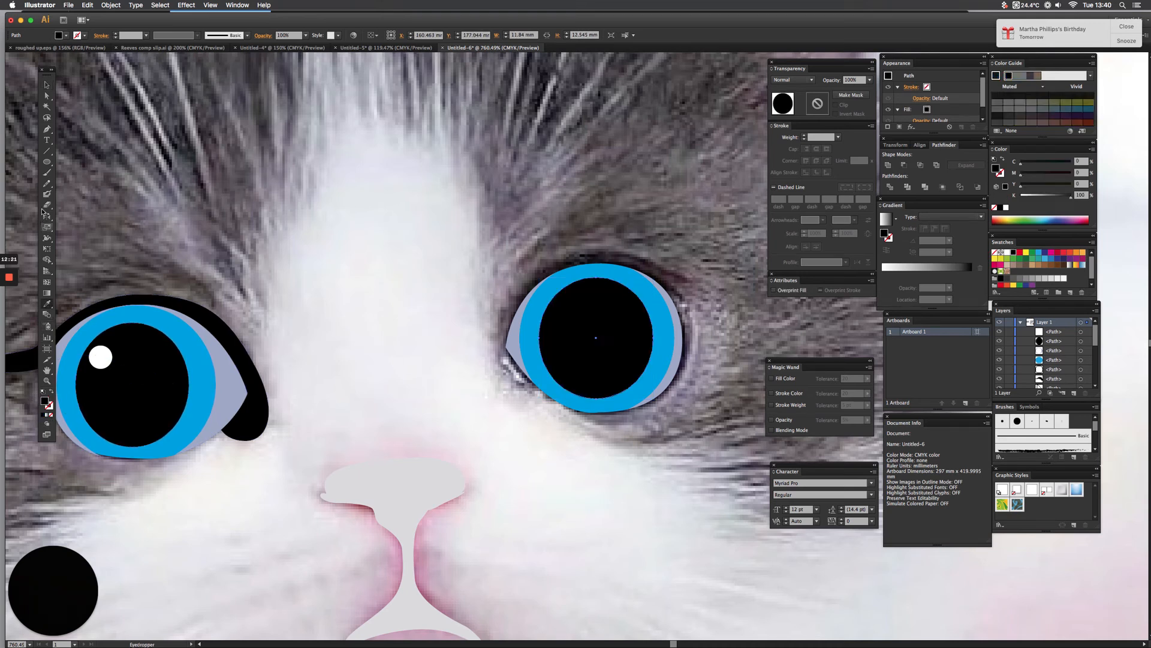
# Draw a highlight circle about 2.8 mm wide on the upper left of the right-hand pupil and fill it with white
pyautogui.click(47, 163)
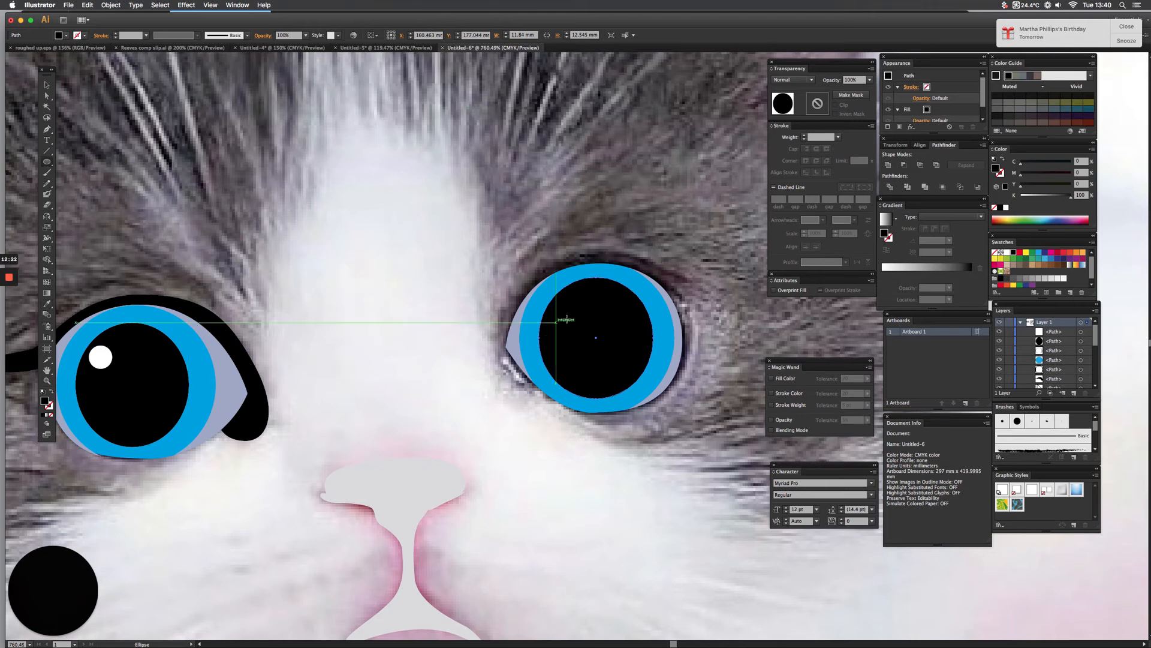
pyautogui.moveTo(566, 318); pyautogui.dragTo(573, 331)
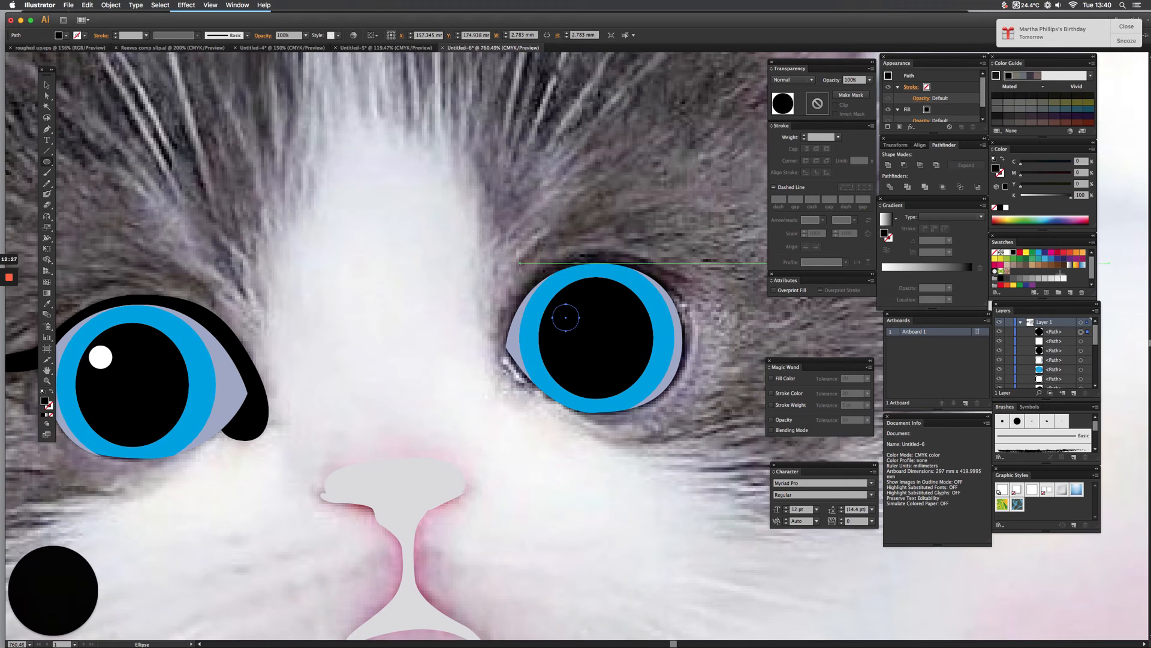
pyautogui.click(1008, 255)
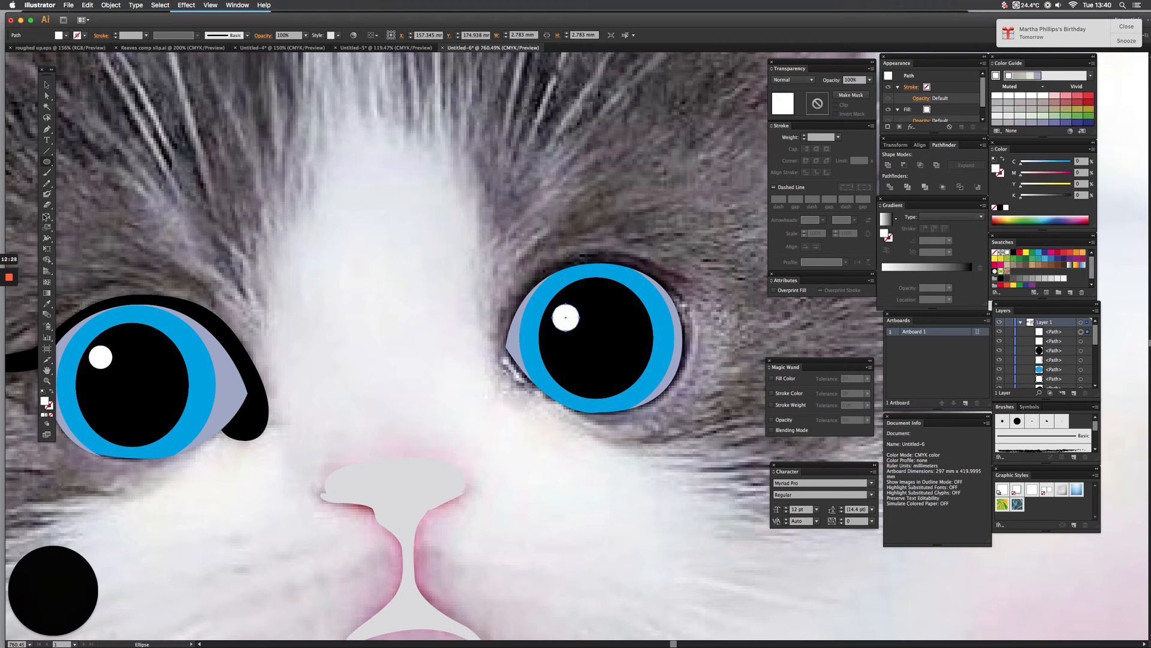
# Draw a closed curved upper lid shape with the Pen from the right-hand eye's inner corner to beyond its outer corner and fill it with black
pyautogui.click(47, 129)
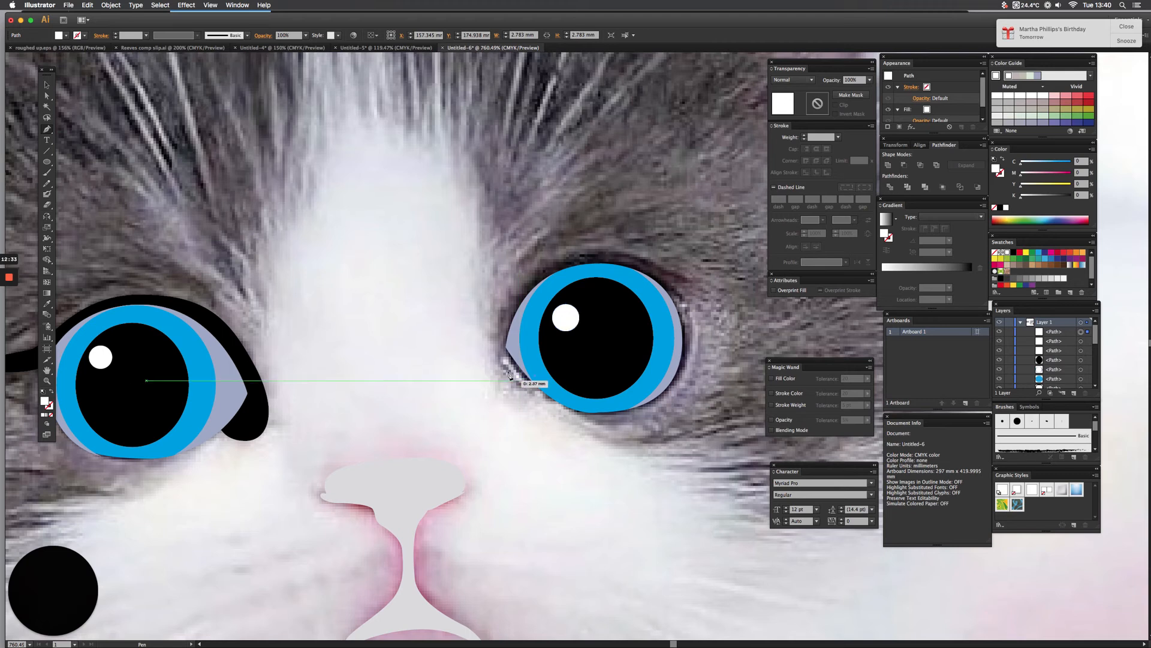
pyautogui.click(528, 379)
pyautogui.moveTo(490, 340); pyautogui.dragTo(490, 337)
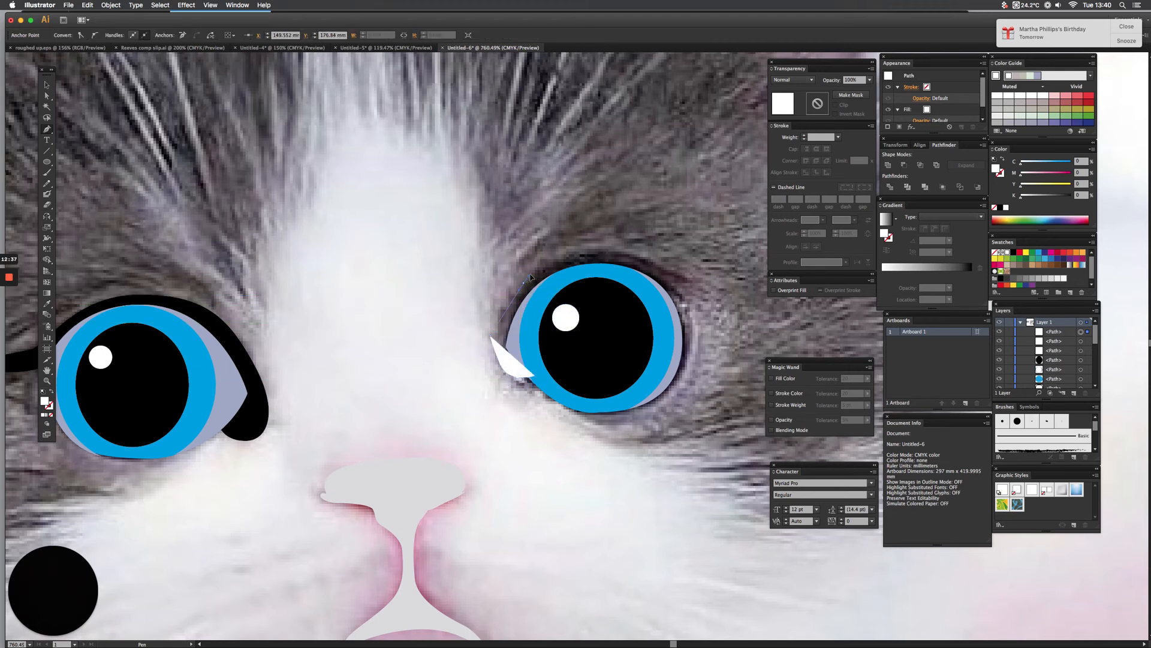
pyautogui.click(525, 282)
pyautogui.moveTo(586, 252); pyautogui.dragTo(618, 252)
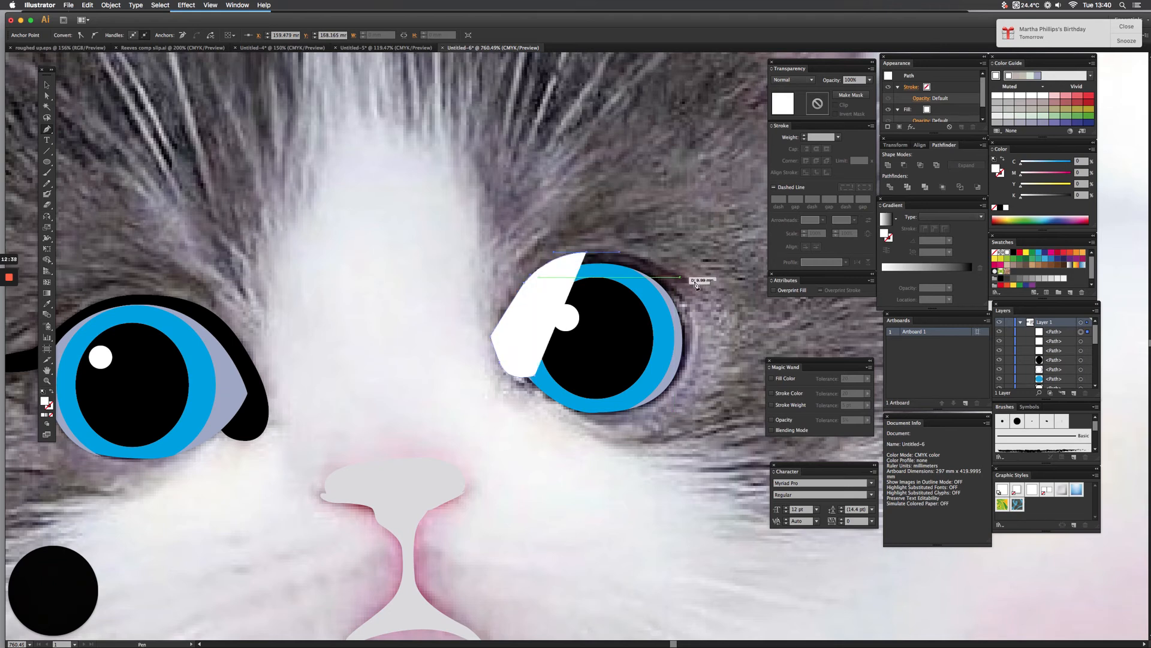
pyautogui.moveTo(696, 281); pyautogui.dragTo(668, 288)
pyautogui.moveTo(560, 304); pyautogui.dragTo(541, 331)
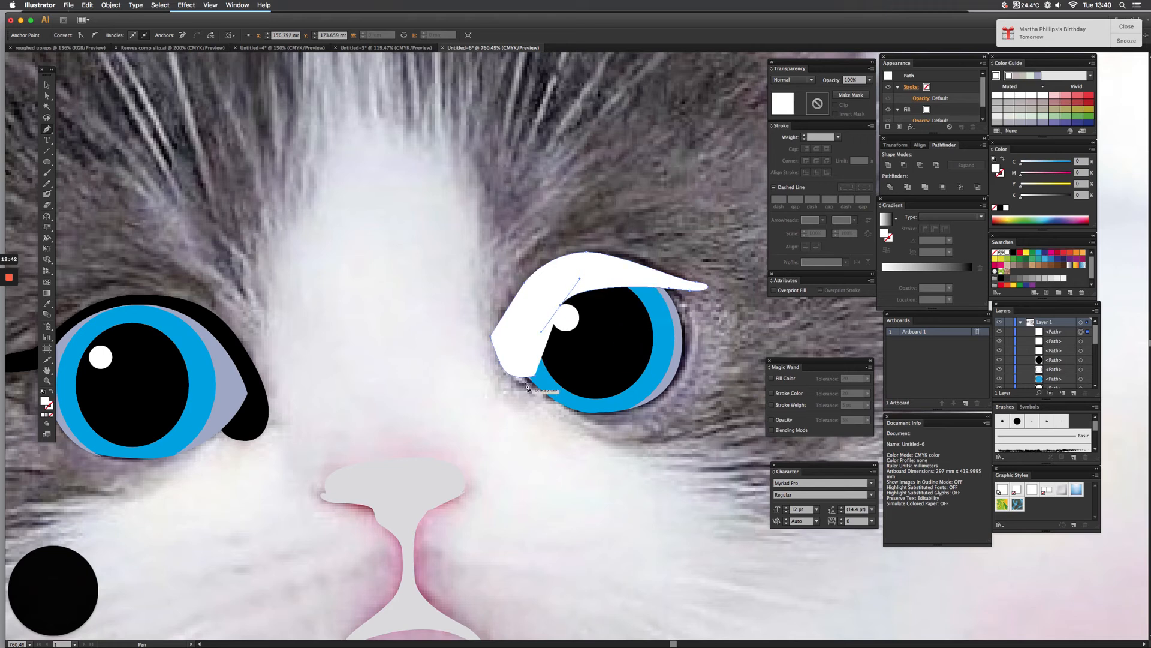
pyautogui.moveTo(534, 376); pyautogui.dragTo(536, 388)
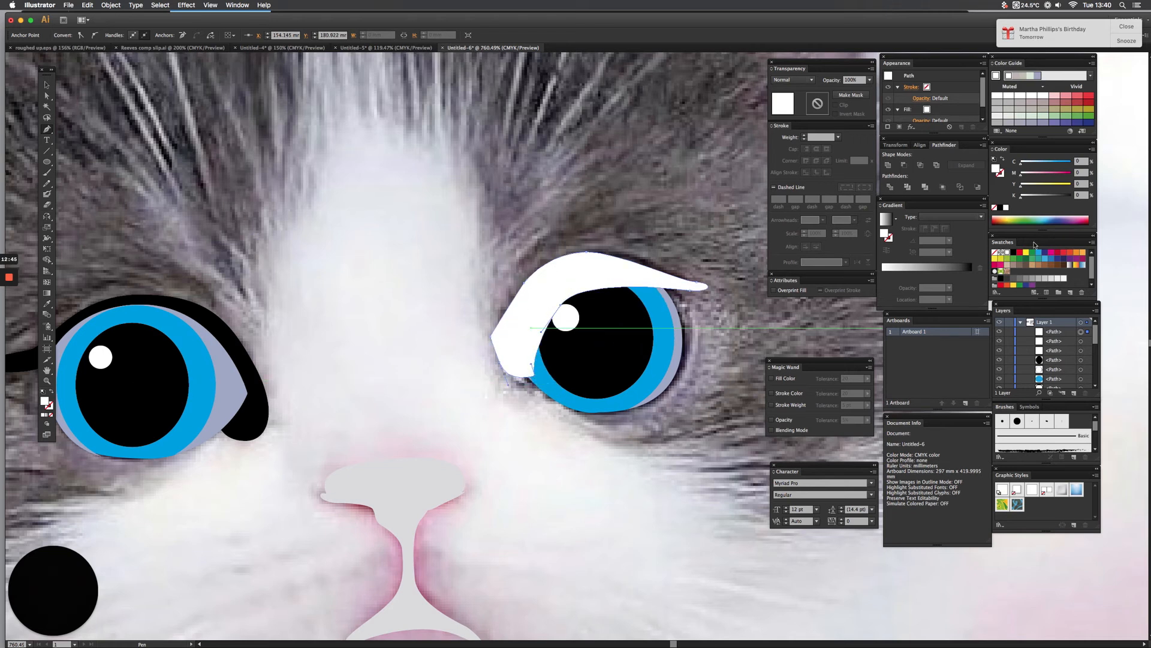
pyautogui.click(1013, 252)
# Restack the right-hand eye's parts, sending its black upper lid shape to the back behind the outer shape, iris, pupil and highlight
pyautogui.click(46, 84)
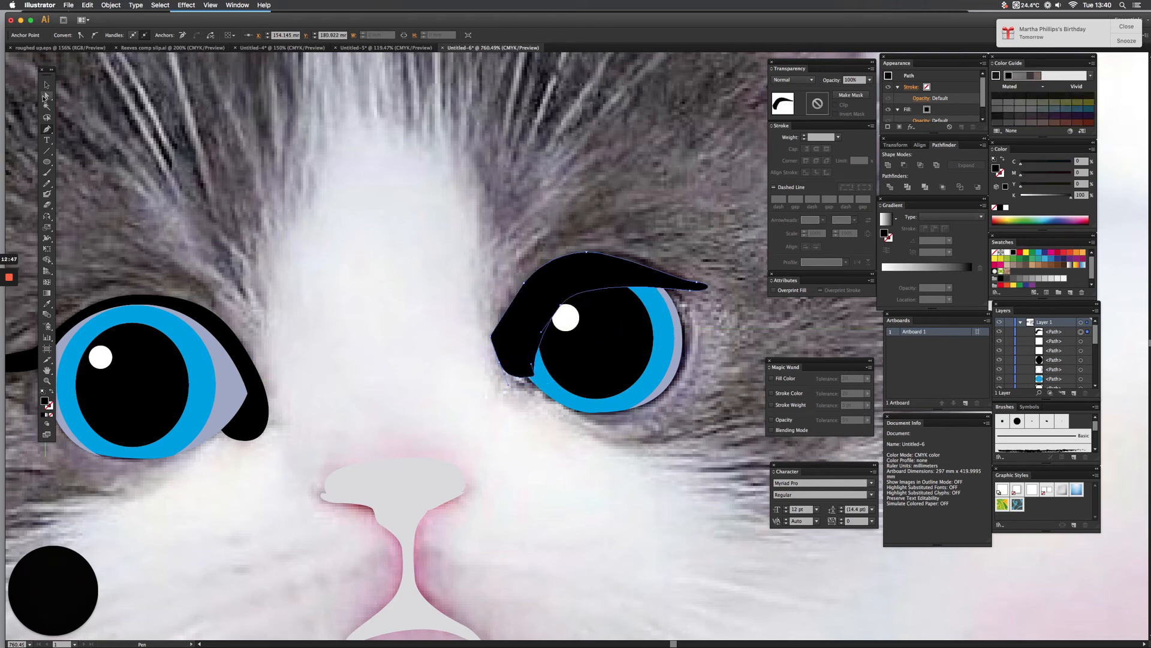
pyautogui.moveTo(653, 345); pyautogui.dragTo(565, 322)
pyautogui.moveTo(586, 366); pyautogui.dragTo(605, 399)
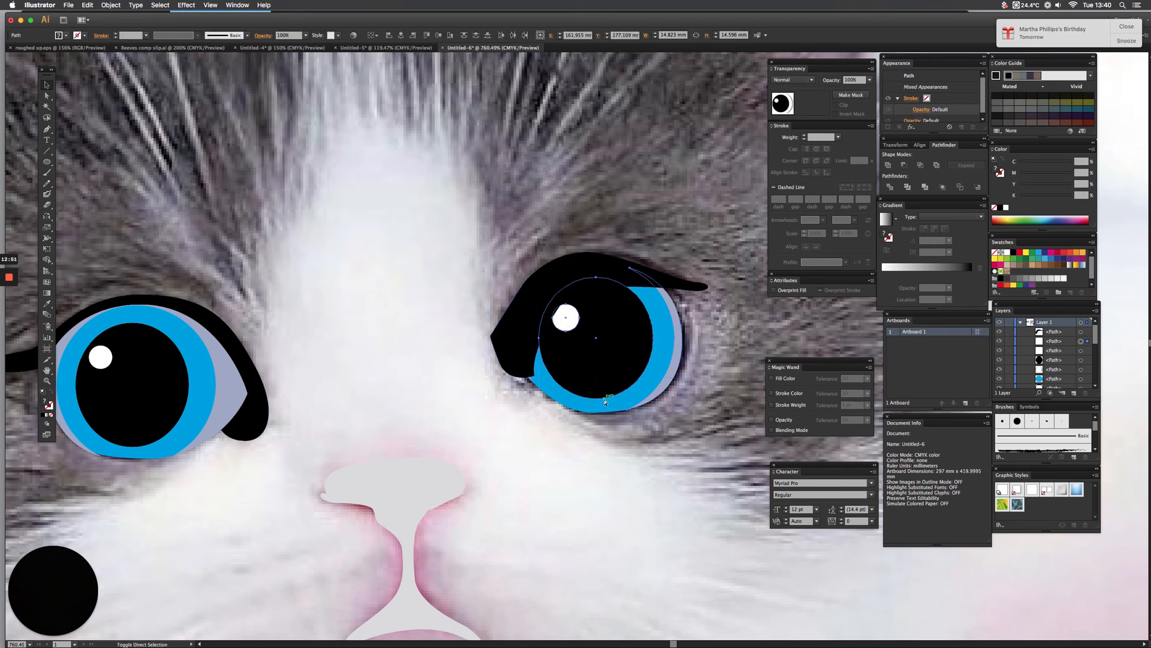
pyautogui.click(532, 382)
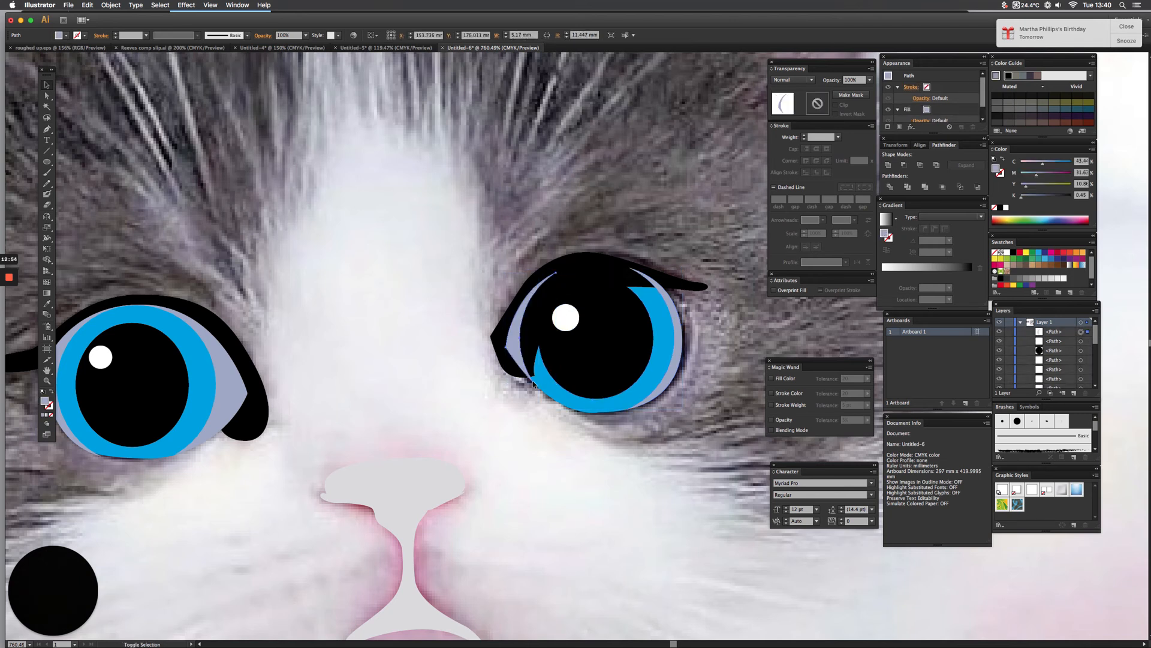
pyautogui.click(652, 308)
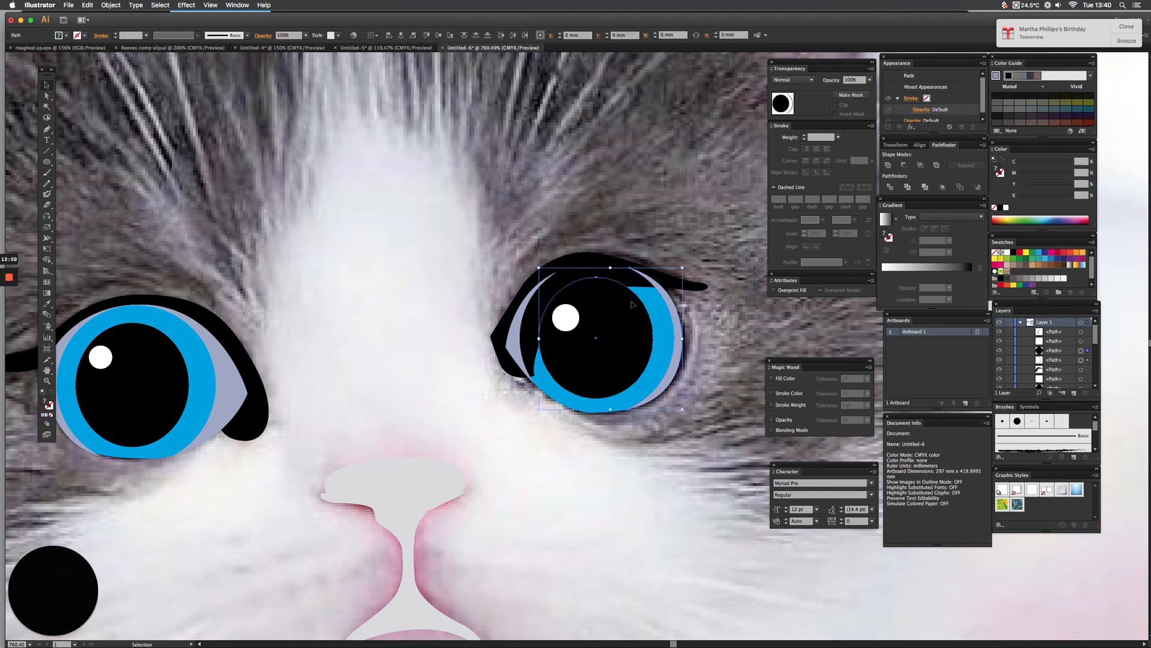
pyautogui.click(618, 271)
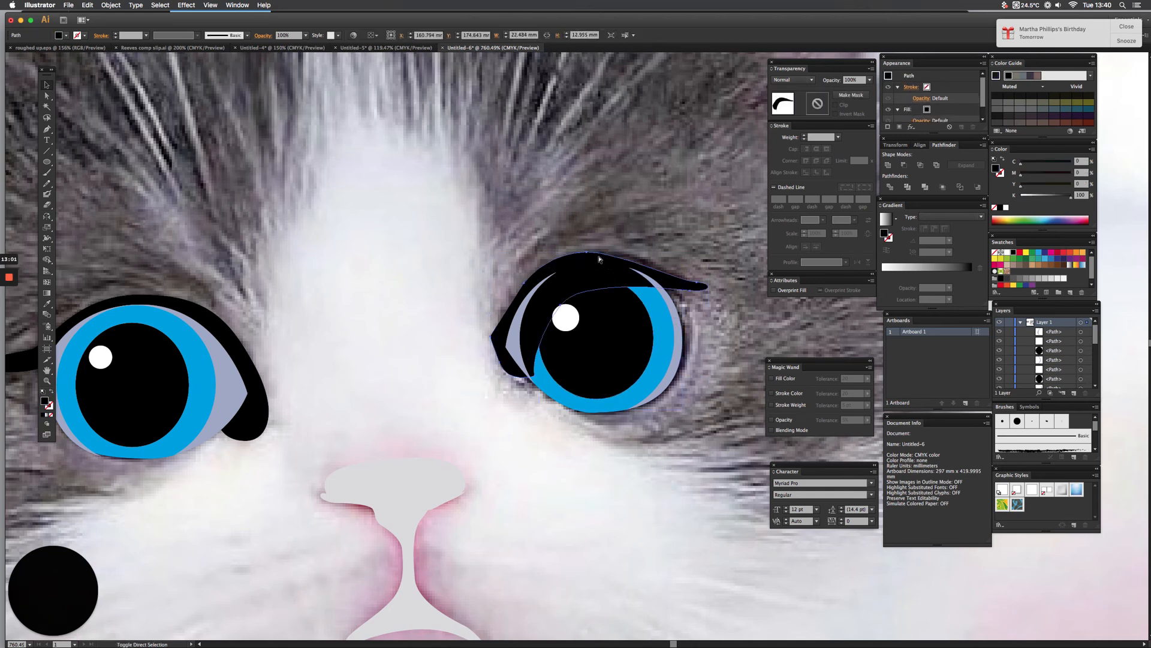
pyautogui.press('super+shift+bracketleft')
# Move the grey nose-and-mouth shape, both nostrils and the small mouth triangle about 10 mm left to uncover the photo's nose
pyautogui.press('super+0')
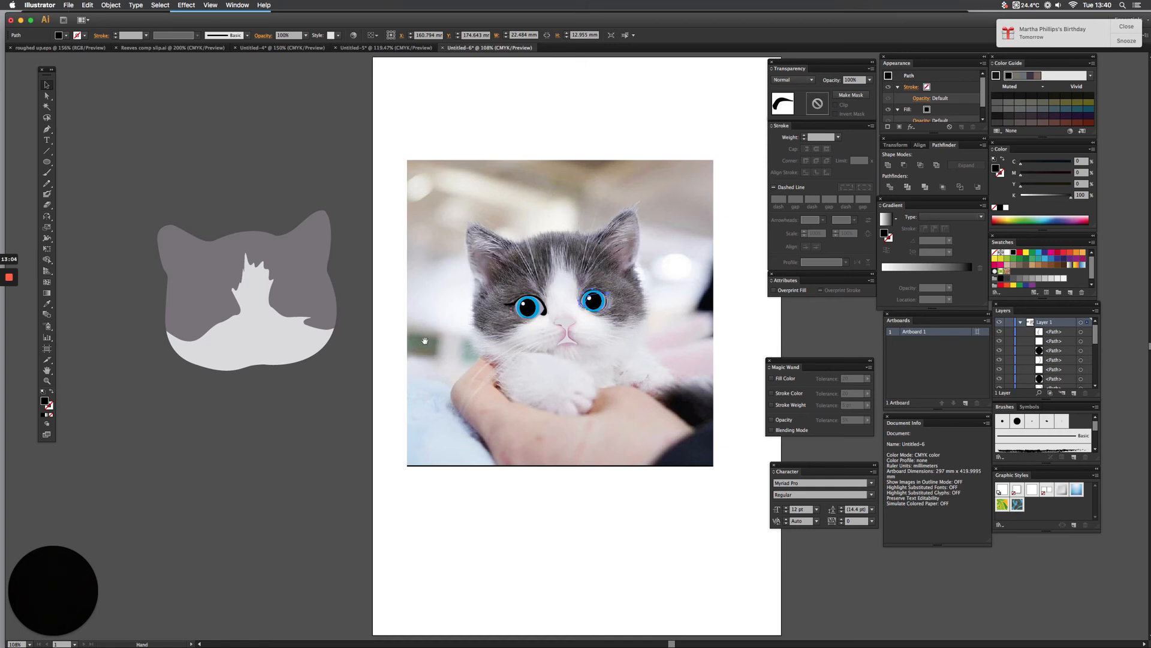
pyautogui.moveTo(424, 341); pyautogui.dragTo(412, 338)
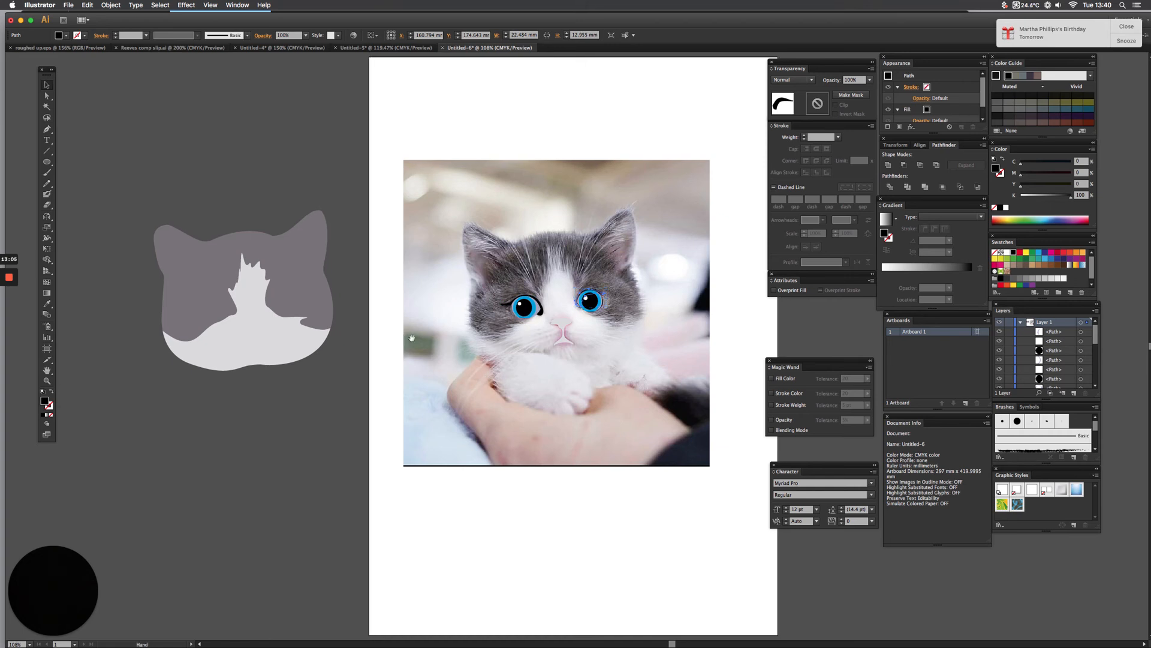
pyautogui.press('super+space')
pyautogui.moveTo(555, 298); pyautogui.dragTo(596, 360)
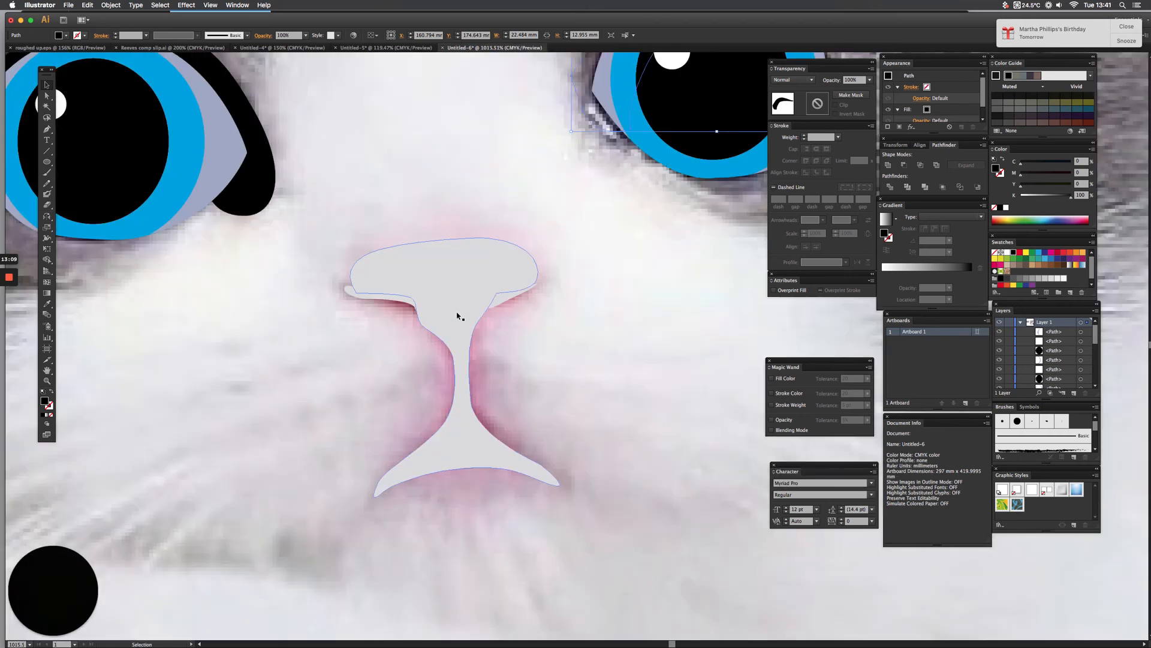
pyautogui.click(457, 315)
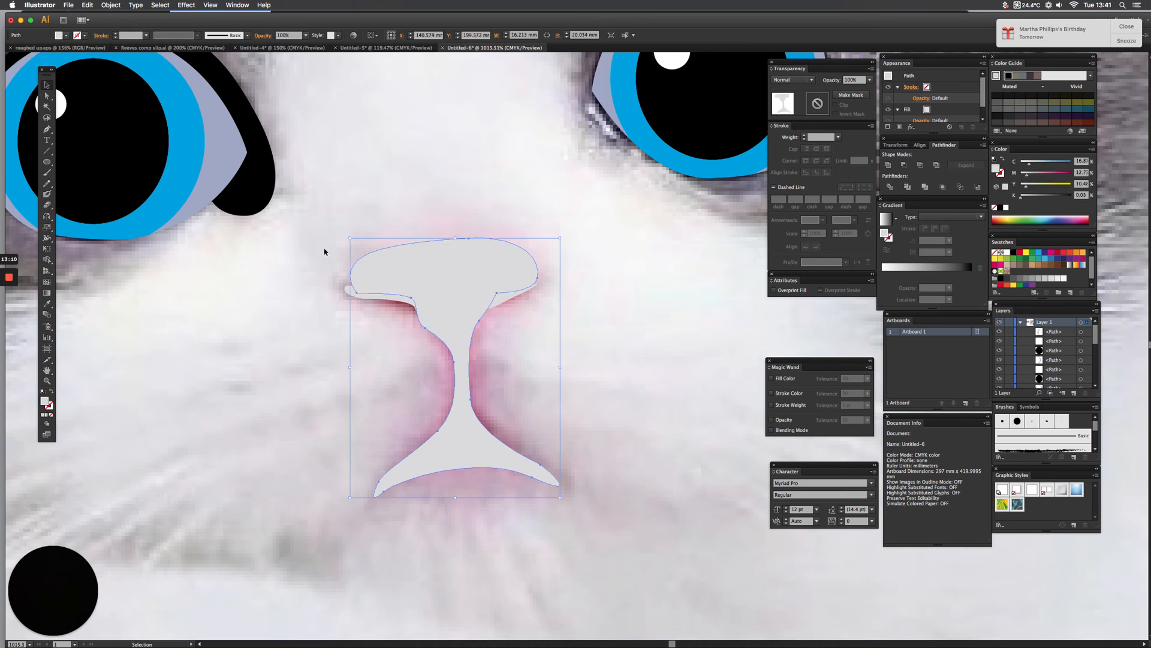
pyautogui.keyDown('shift'); pyautogui.click(513, 275); pyautogui.keyUp('shift')
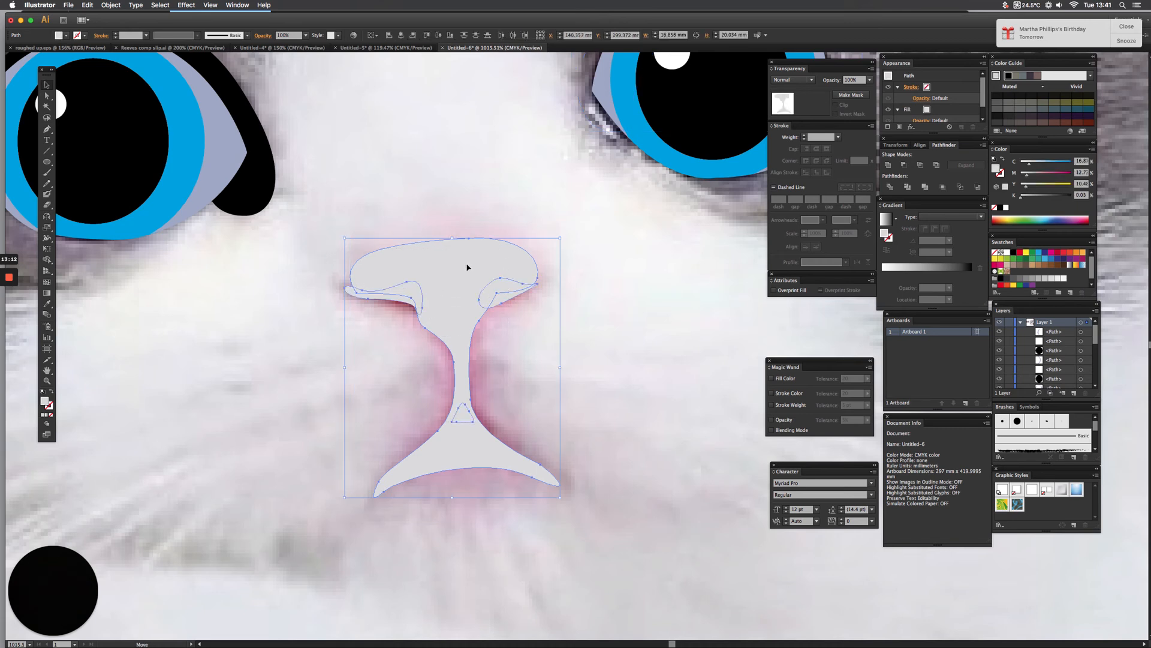
pyautogui.moveTo(468, 267); pyautogui.dragTo(378, 272)
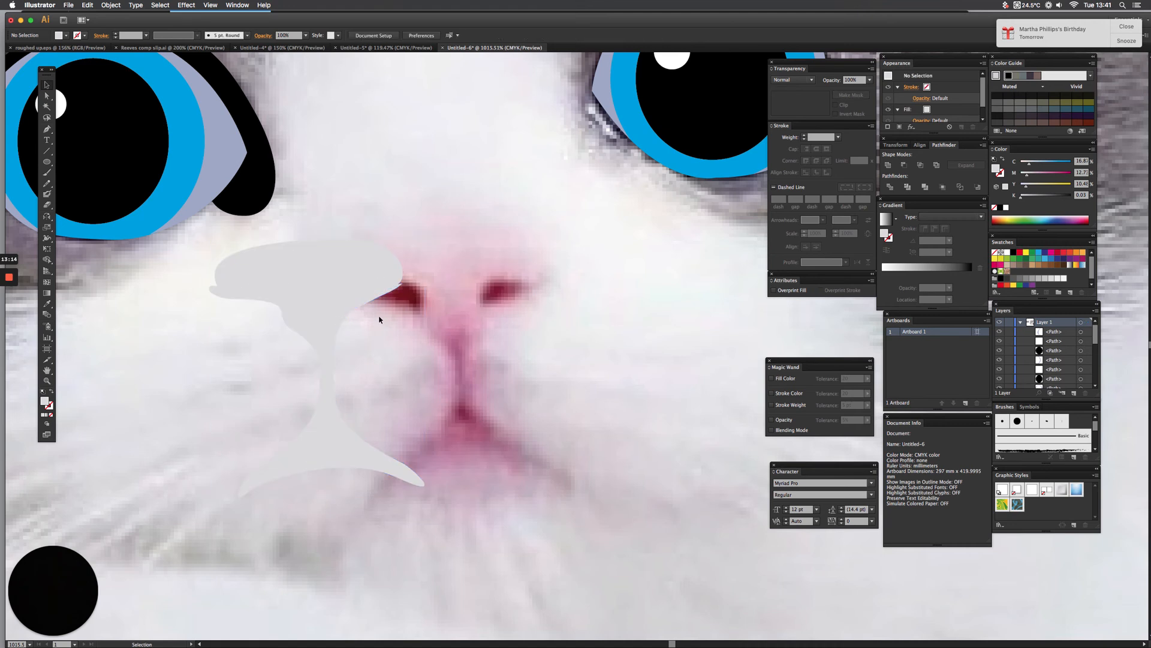
# Fill both nostril shapes with the dark red sampled from the photo's nostril
pyautogui.keyDown('shift'); pyautogui.click(254, 298); pyautogui.keyUp('shift')
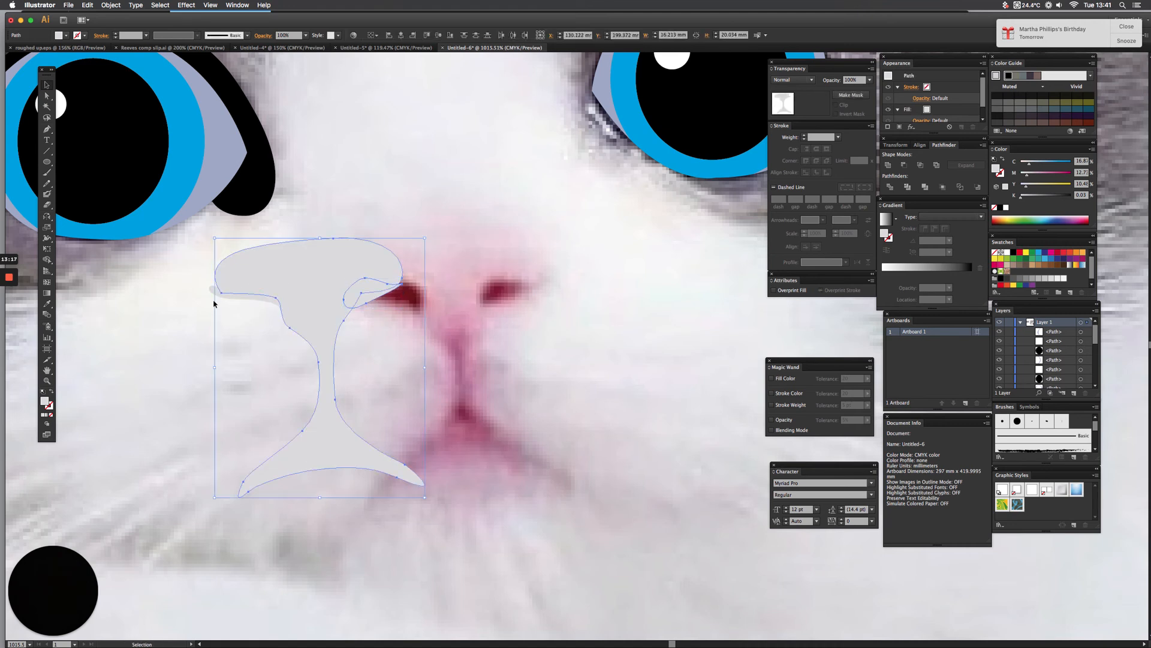
pyautogui.click(255, 286)
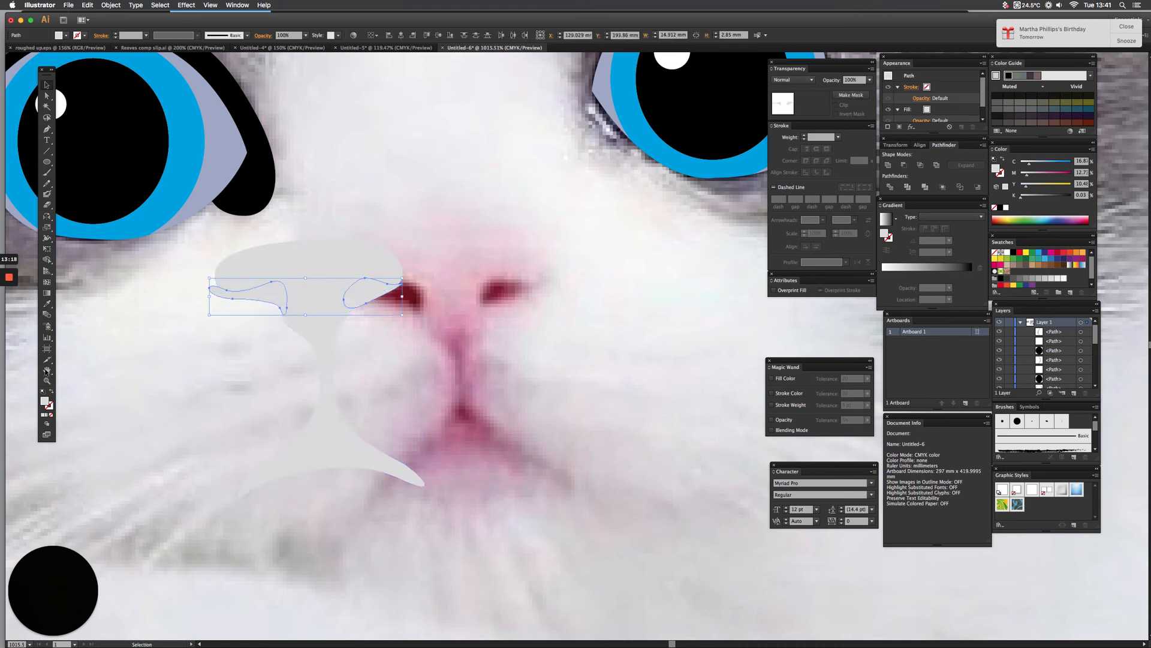
pyautogui.click(48, 303)
pyautogui.click(502, 289)
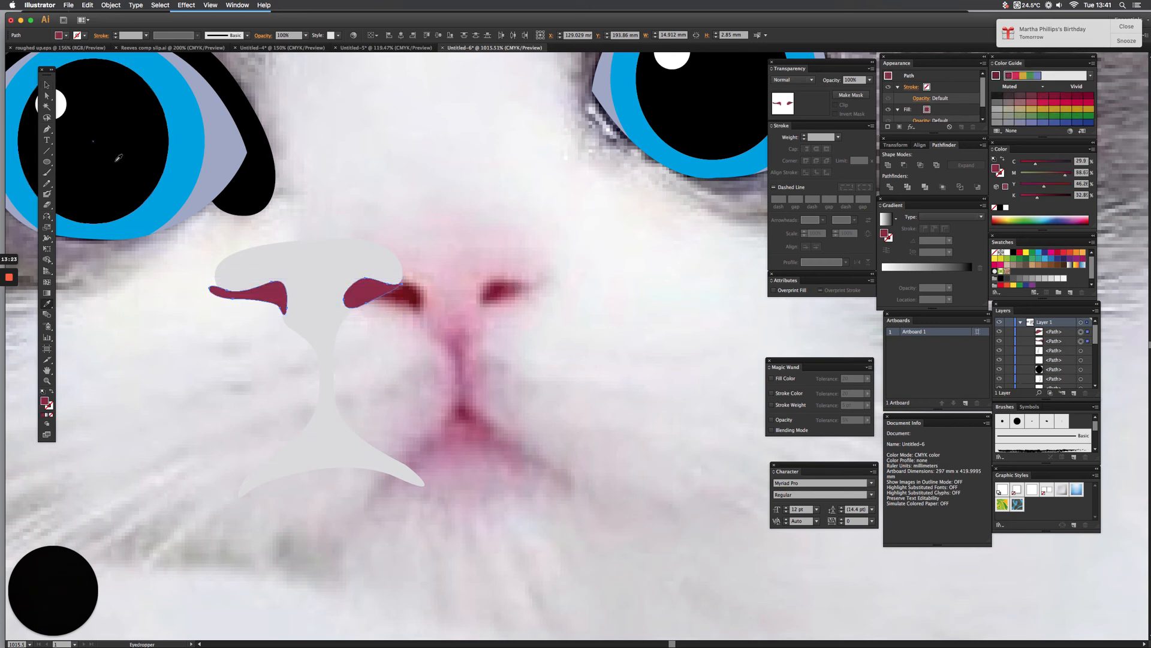
# Fill the nose-and-mouth shape with the pink sampled from the photo between the nostrils
pyautogui.click(46, 85)
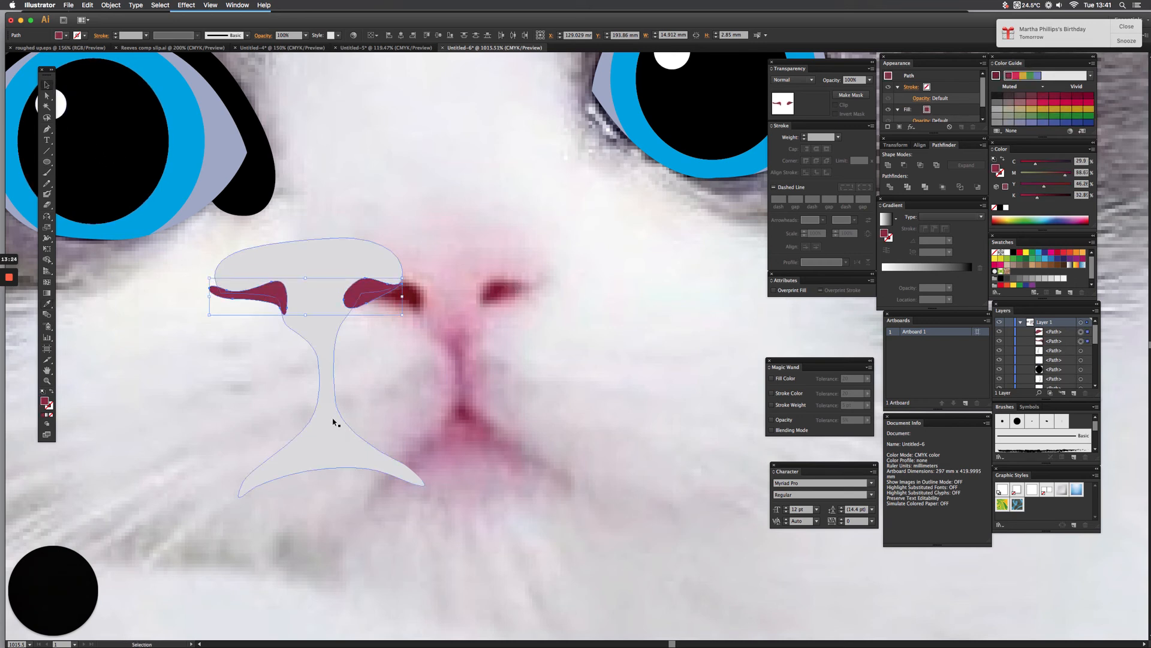
pyautogui.click(311, 264)
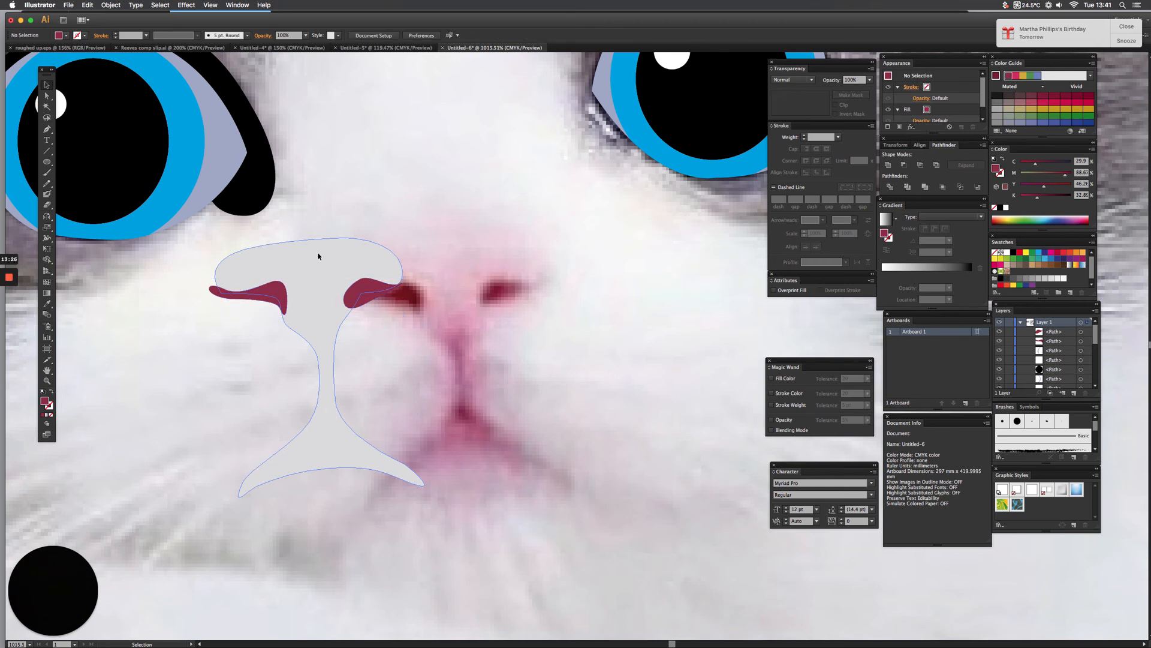
pyautogui.click(47, 304)
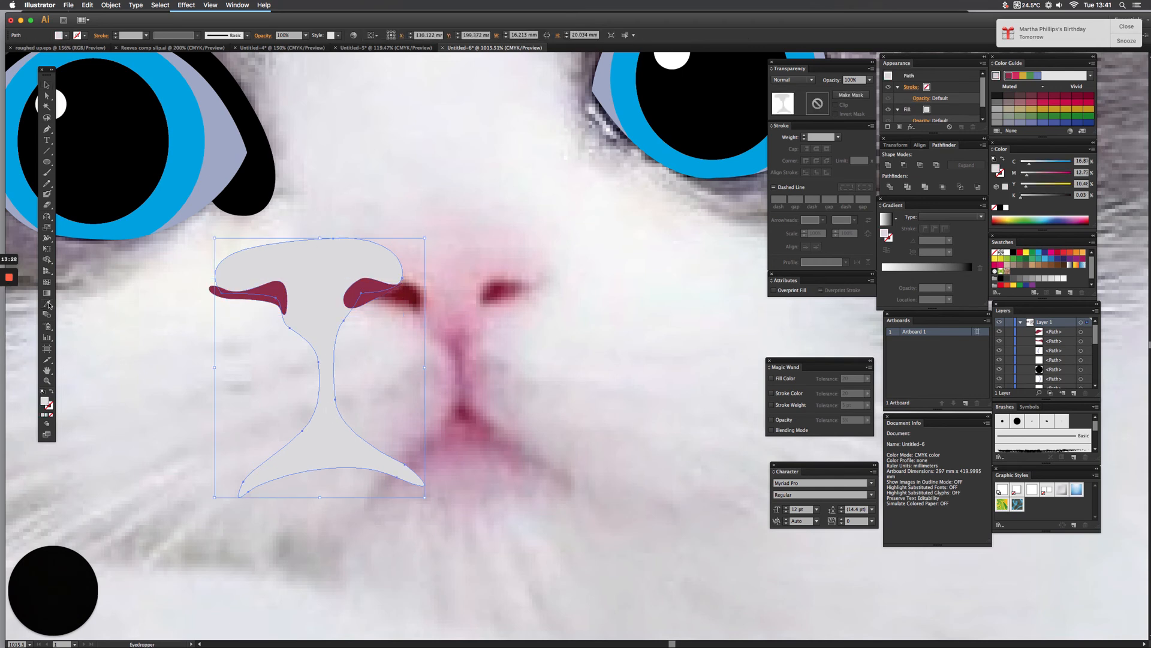
pyautogui.click(456, 295)
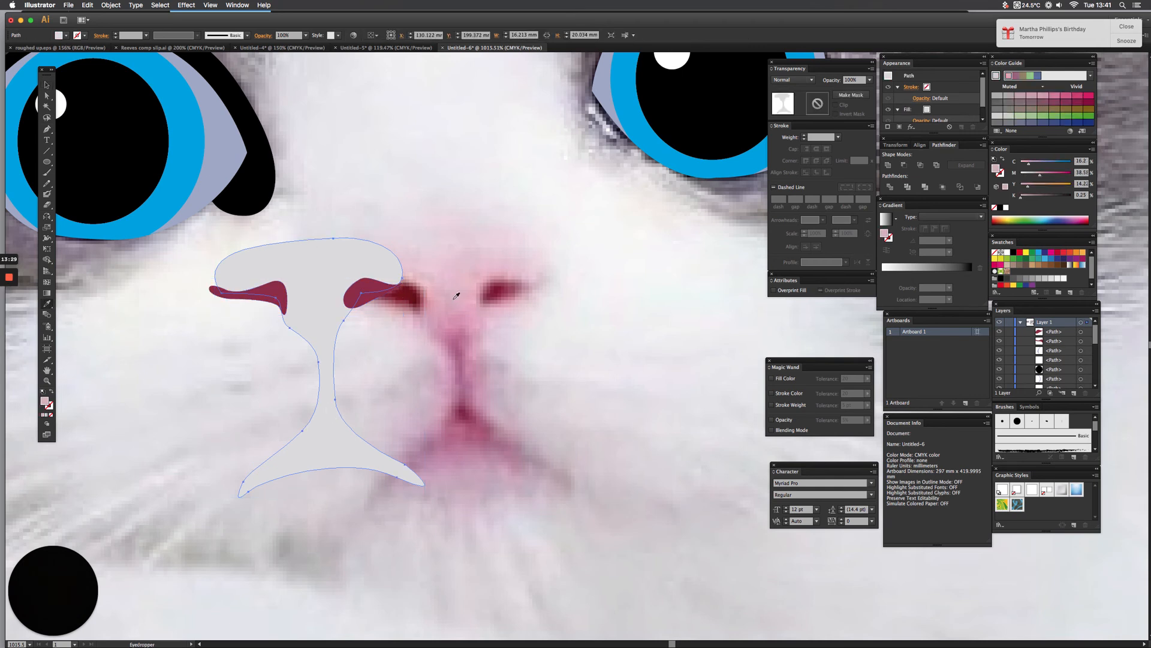
# Isolate the small triangle at the centre of the mouth and fill it with the dark red of the nostrils
pyautogui.click(47, 85)
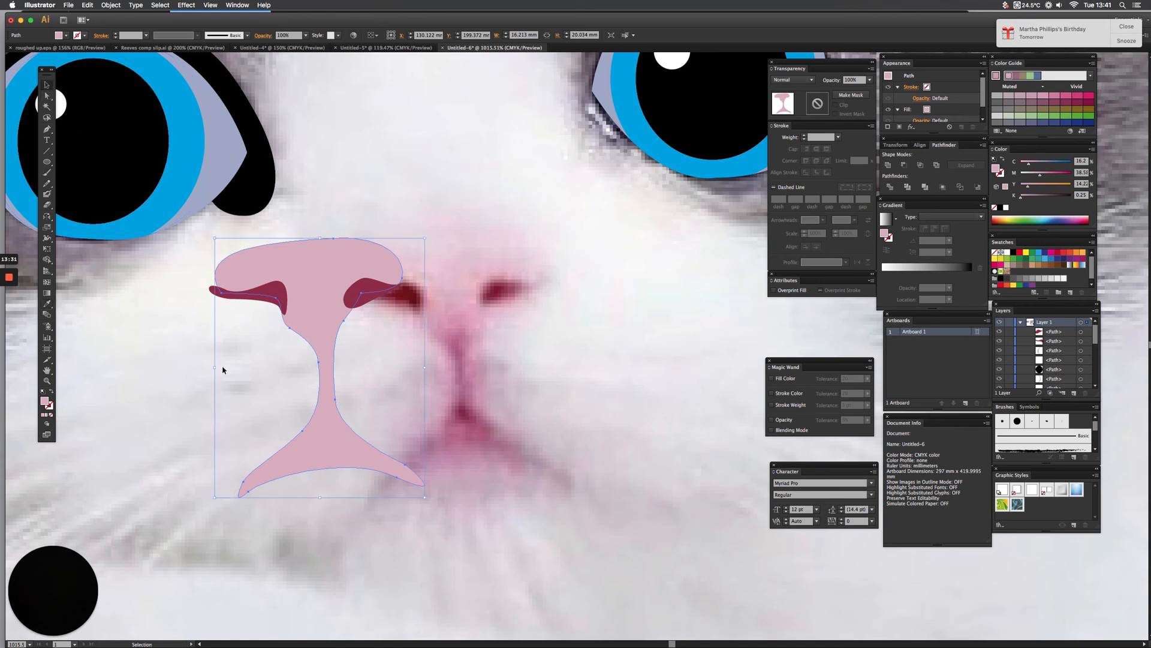
pyautogui.click(487, 434)
pyautogui.moveTo(236, 402); pyautogui.dragTo(392, 458)
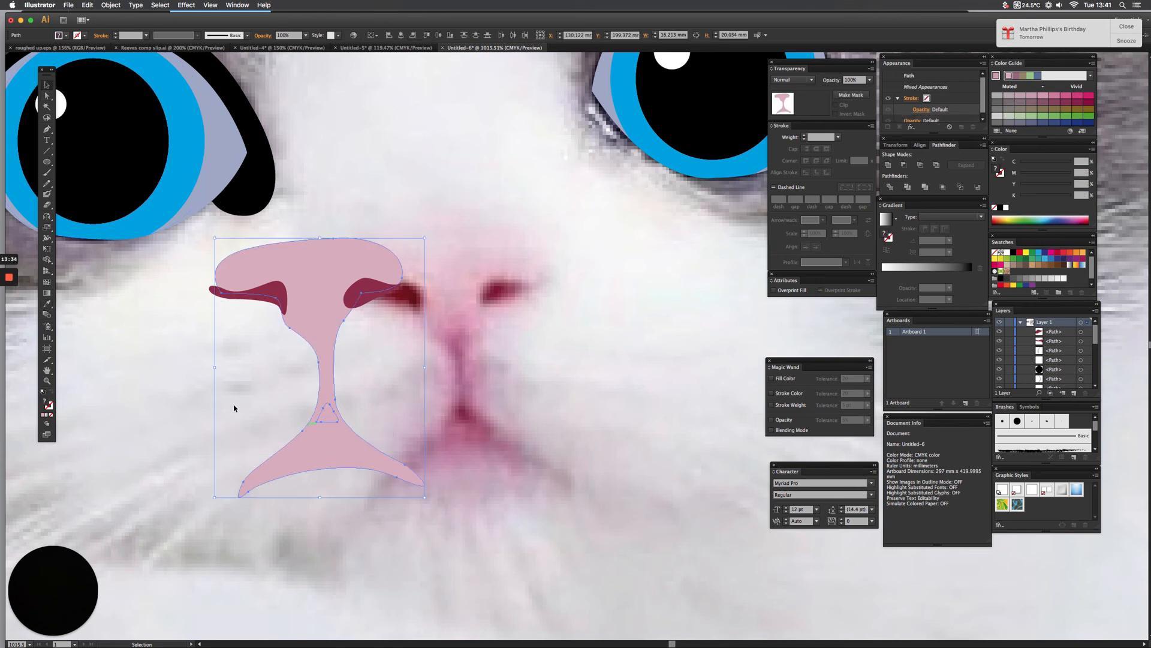
pyautogui.click(47, 96)
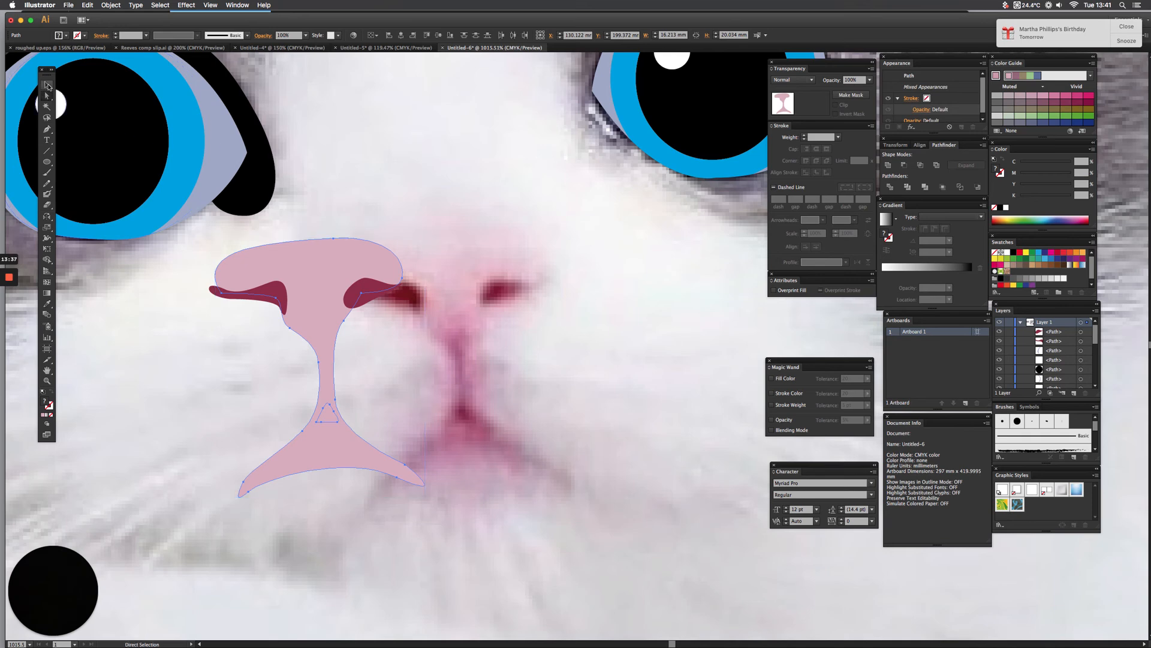
pyautogui.click(47, 86)
pyautogui.click(306, 406)
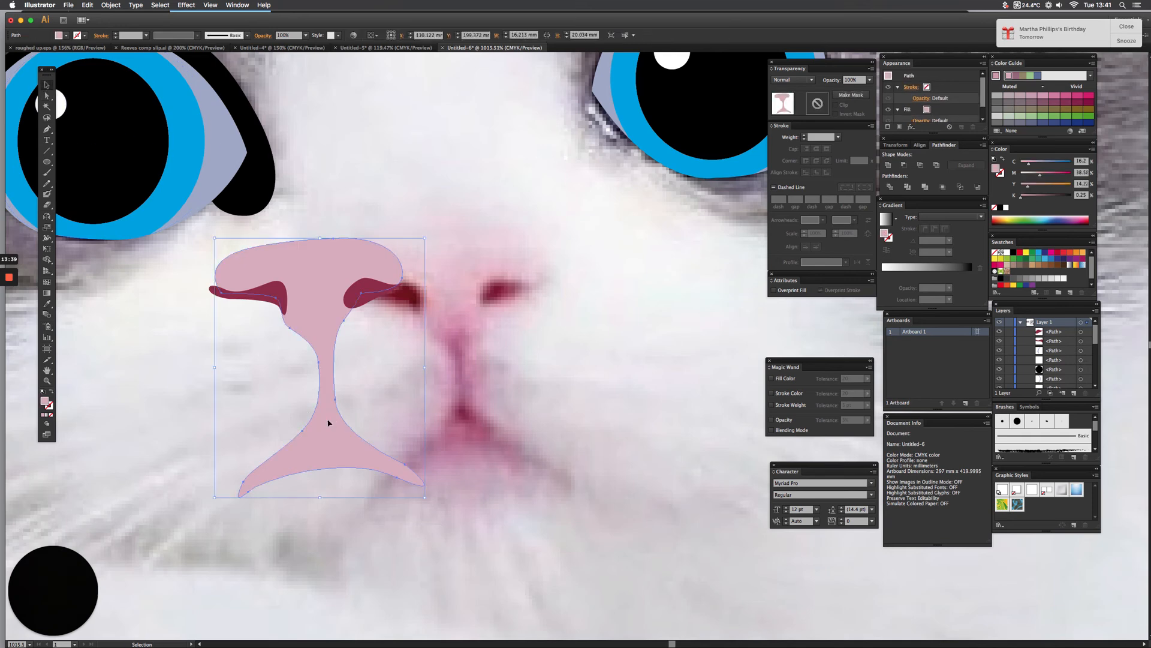
pyautogui.press('super+y')
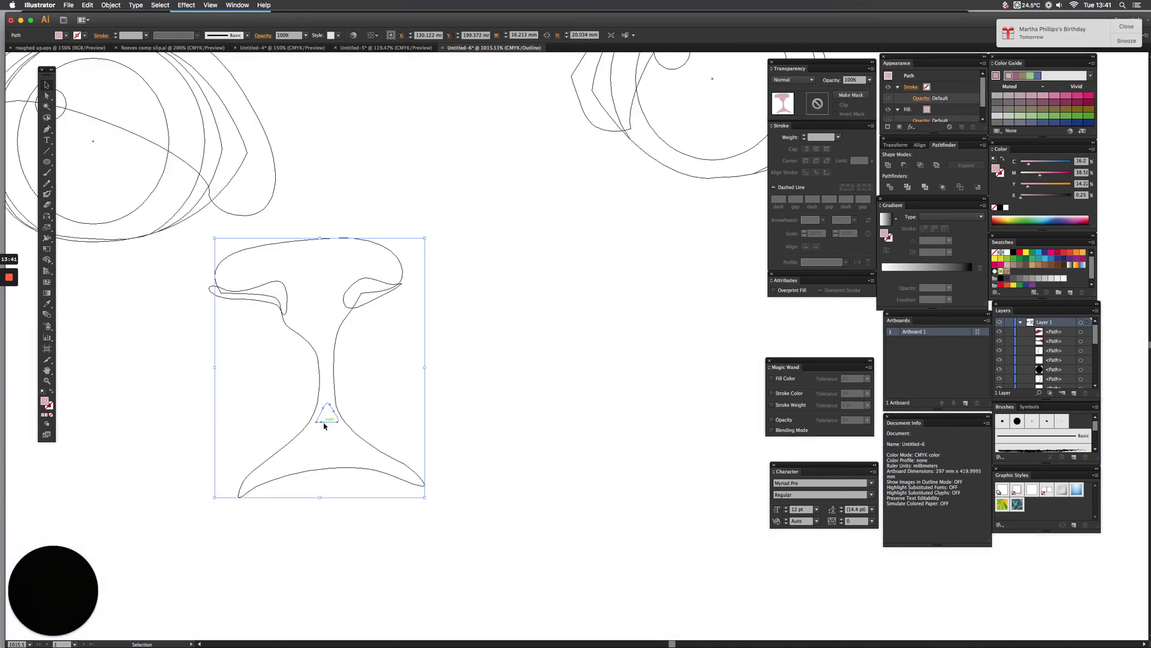
pyautogui.keyDown('super'); pyautogui.click(323, 425); pyautogui.keyUp('super')
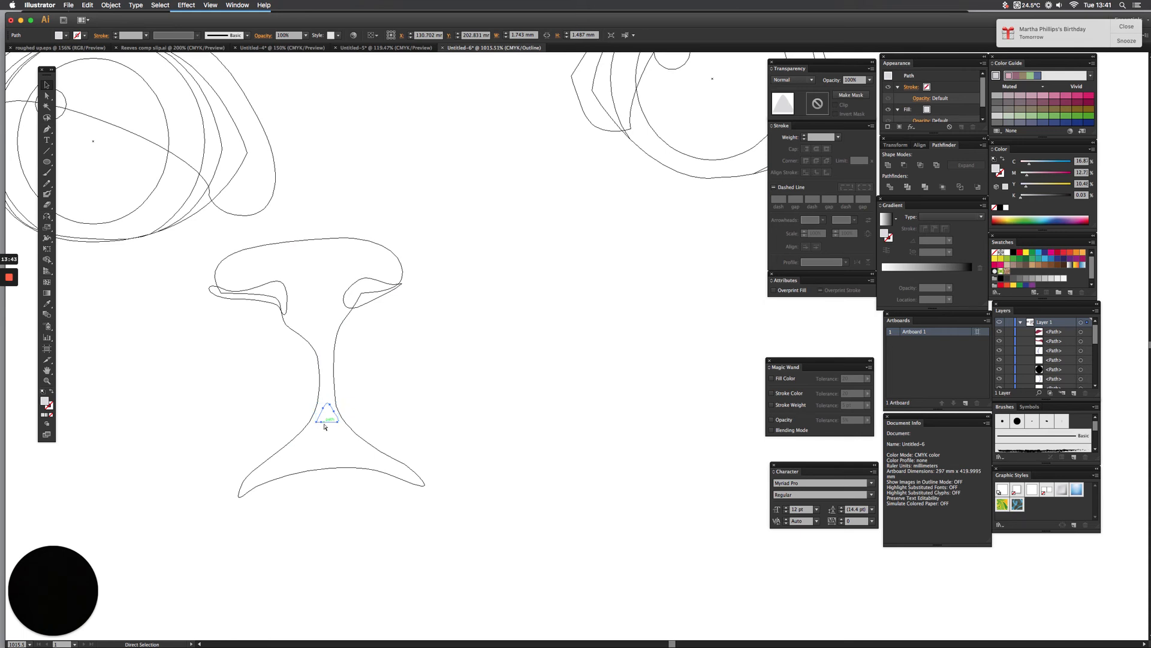
pyautogui.press('super+y')
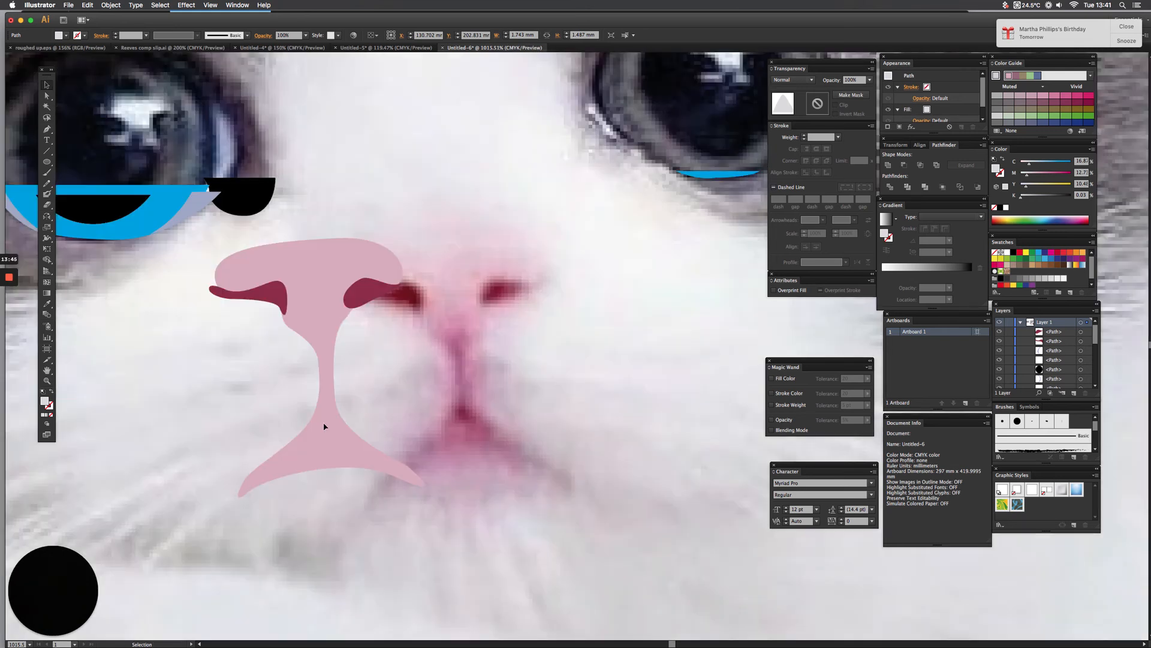
pyautogui.click(47, 304)
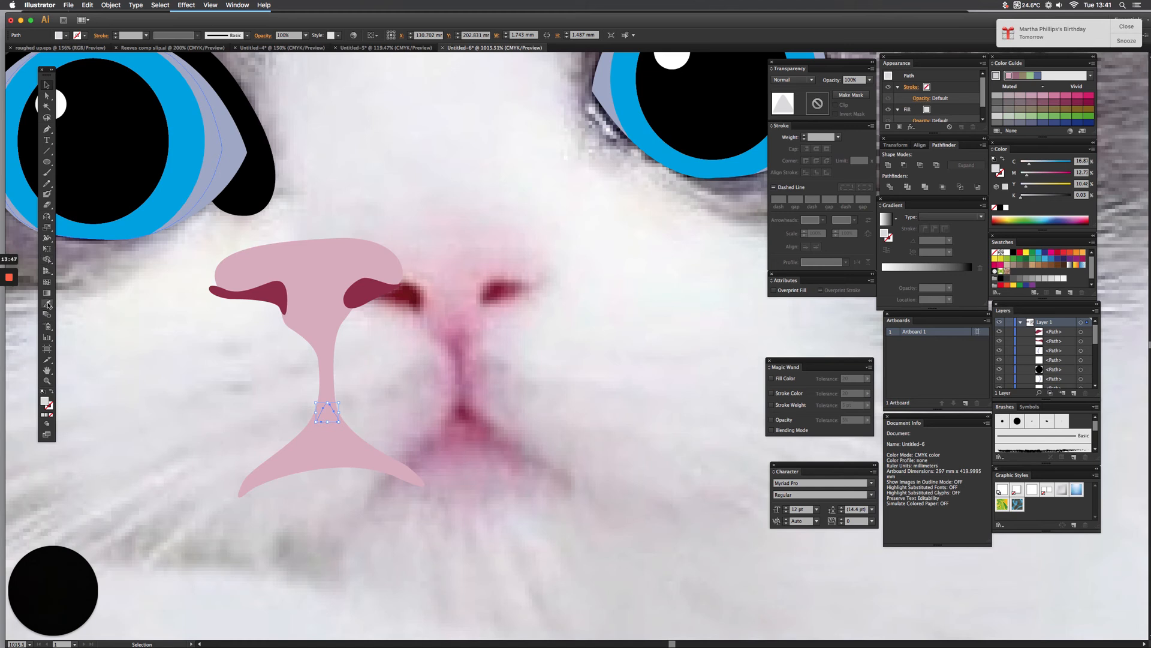
pyautogui.click(355, 289)
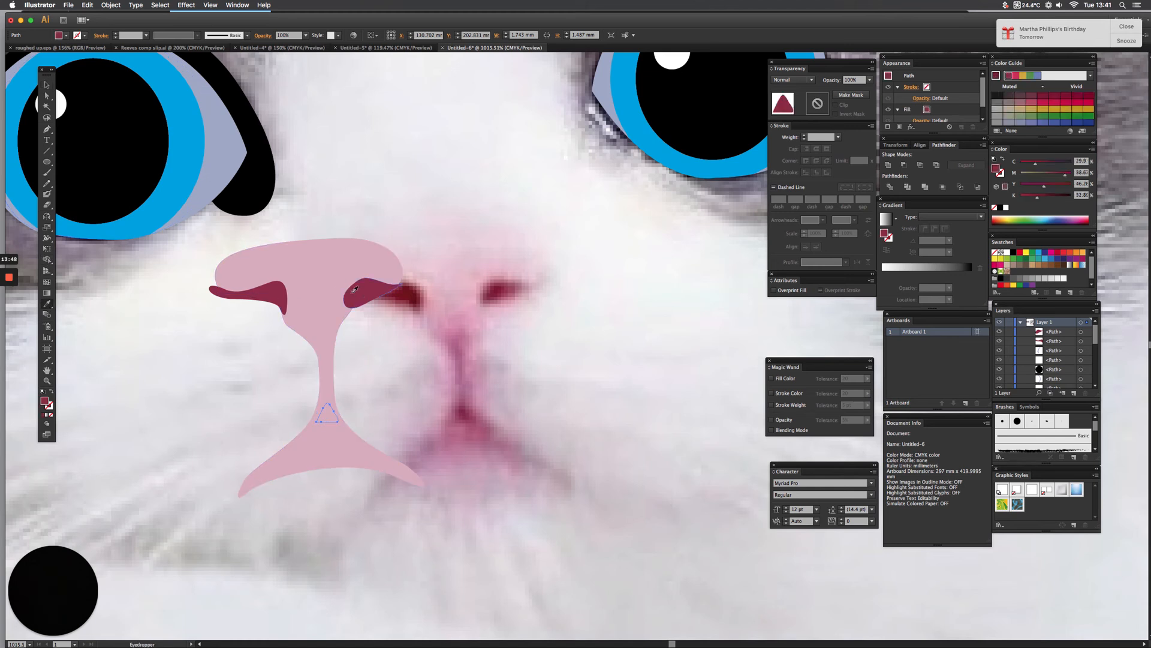
# Move the nose-and-mouth shape, nostrils and mouth triangle together about 10 mm right, back over the photo's nose
pyautogui.click(47, 86)
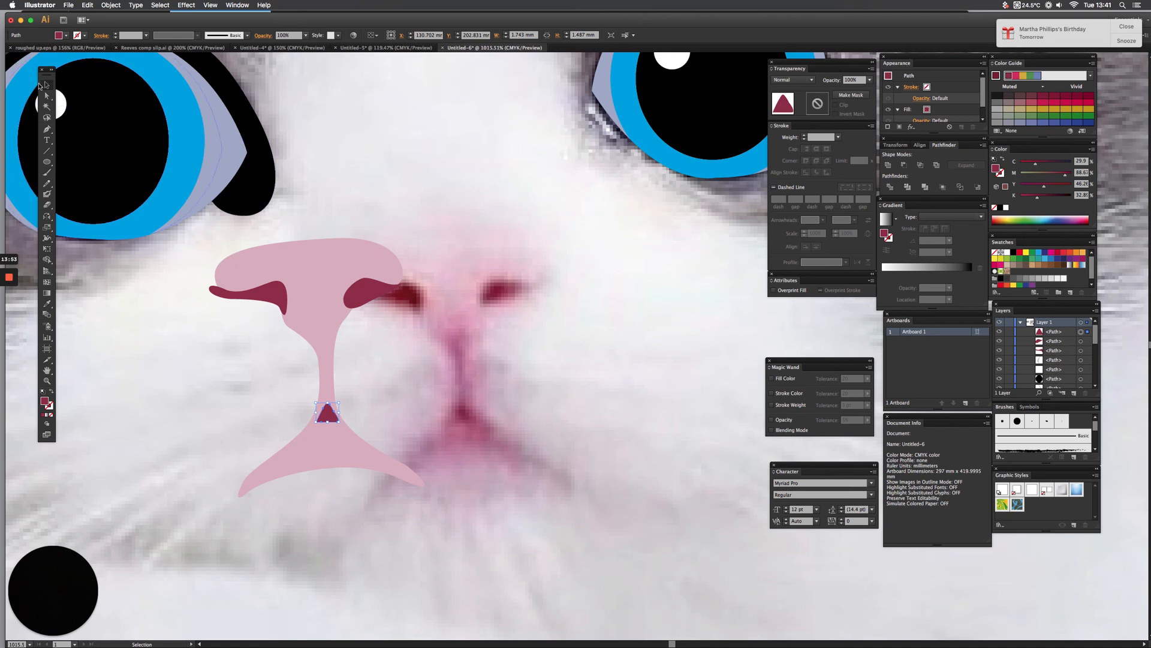
pyautogui.moveTo(181, 270); pyautogui.dragTo(335, 441)
pyautogui.moveTo(342, 294); pyautogui.dragTo(447, 301)
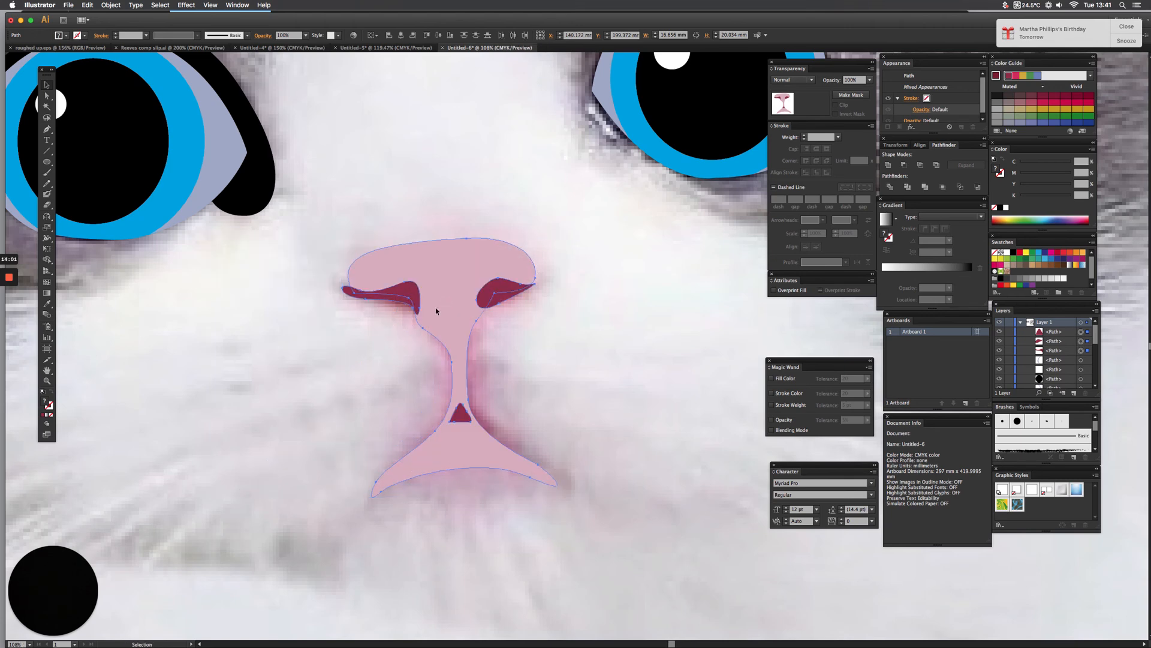
# Fill both inner-ear shapes with the brownish grey sampled from inside the photo's right-hand ear
pyautogui.press('super+0')
pyautogui.press('space')
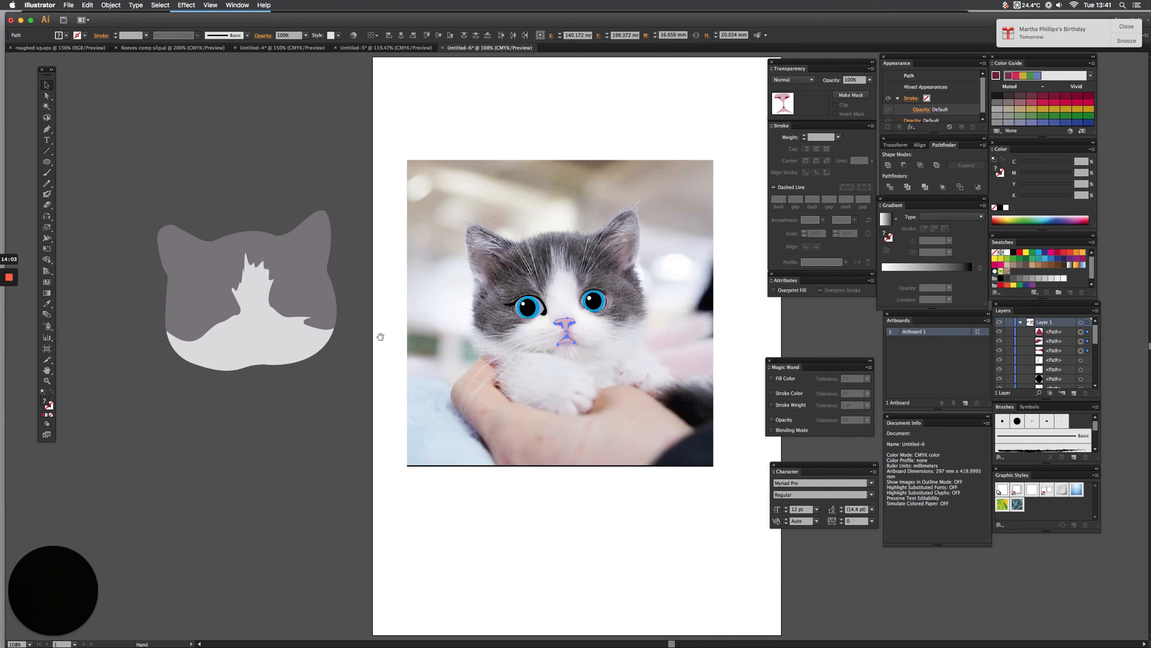
pyautogui.moveTo(377, 336); pyautogui.dragTo(353, 337)
pyautogui.click(362, 138)
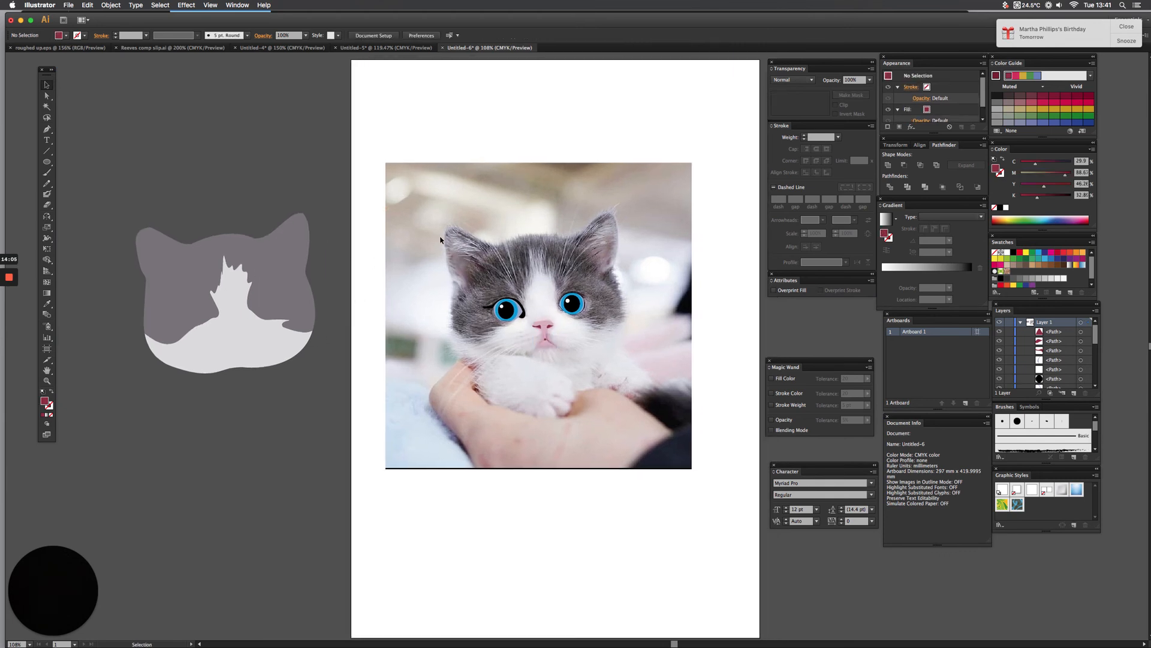
pyautogui.click(462, 267)
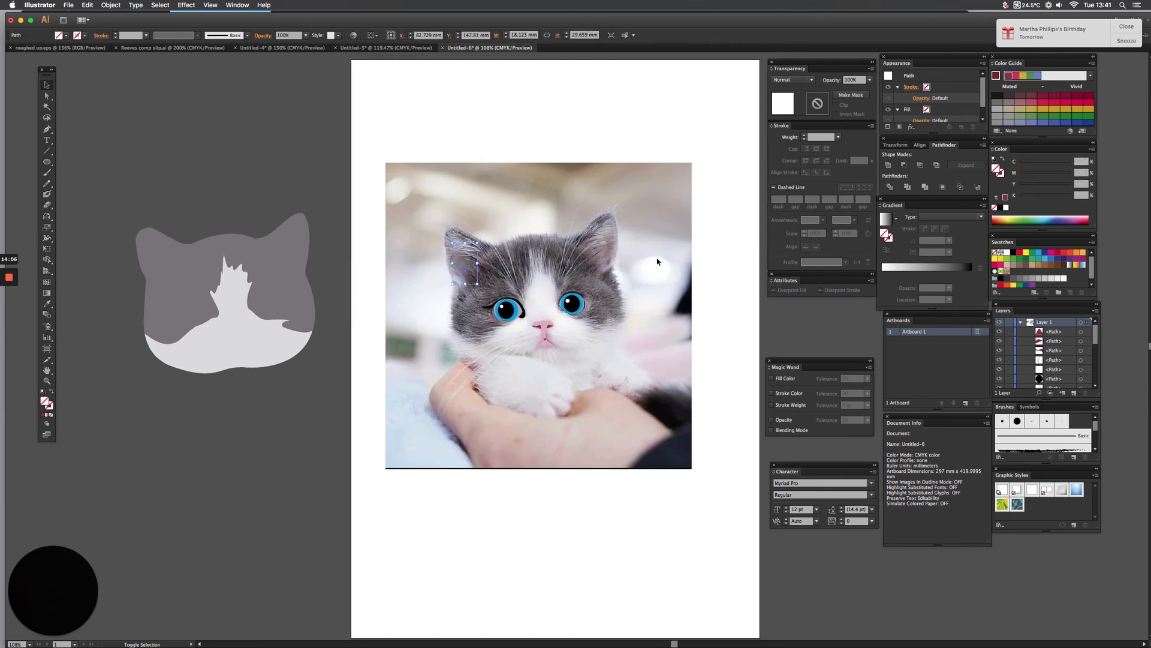
pyautogui.keyDown('shift'); pyautogui.click(591, 254); pyautogui.keyUp('shift')
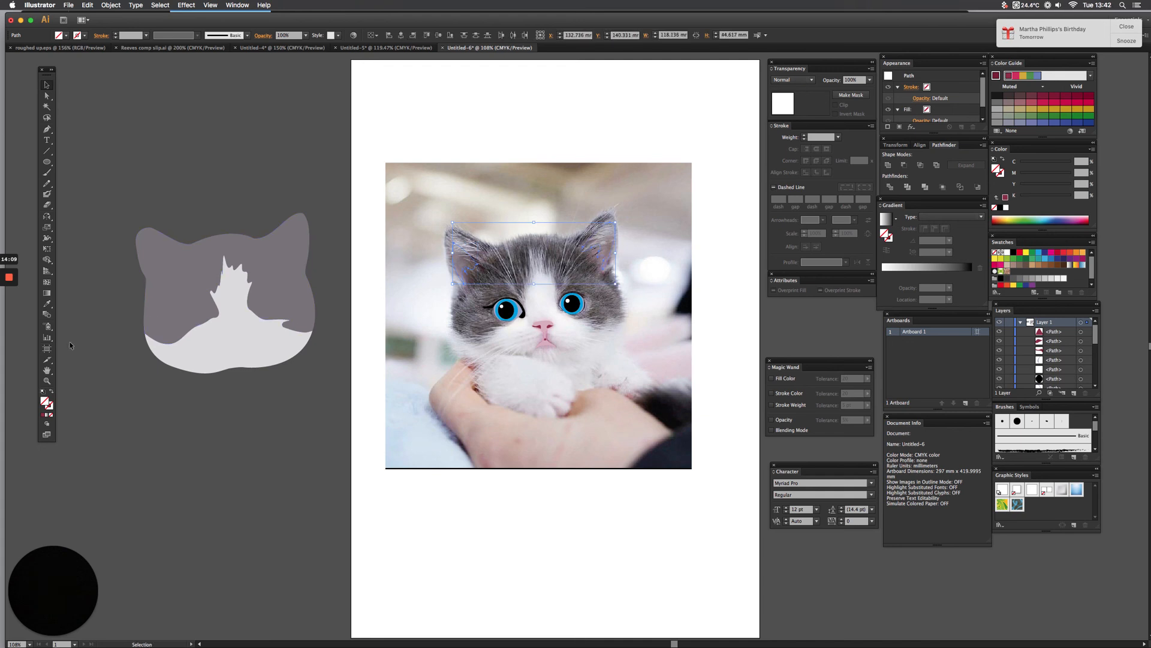
pyautogui.click(48, 304)
pyautogui.click(606, 249)
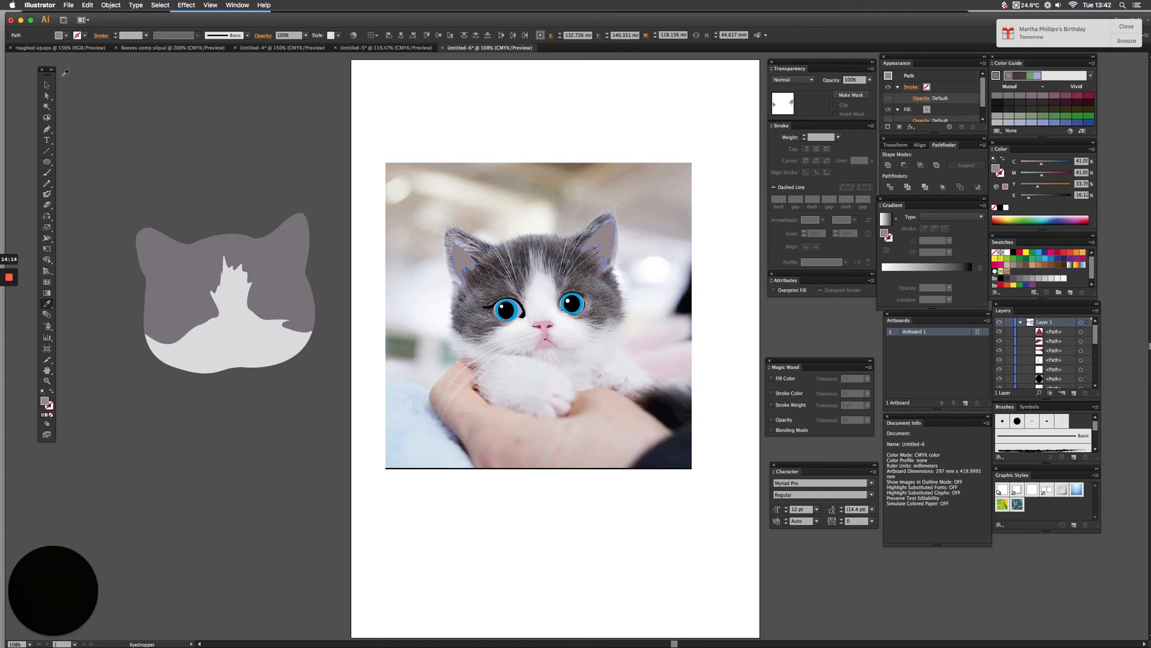
# Move the kitten photo about 225 mm right, clear of the traced ears, eyes and nose
pyautogui.click(47, 85)
pyautogui.click(409, 178)
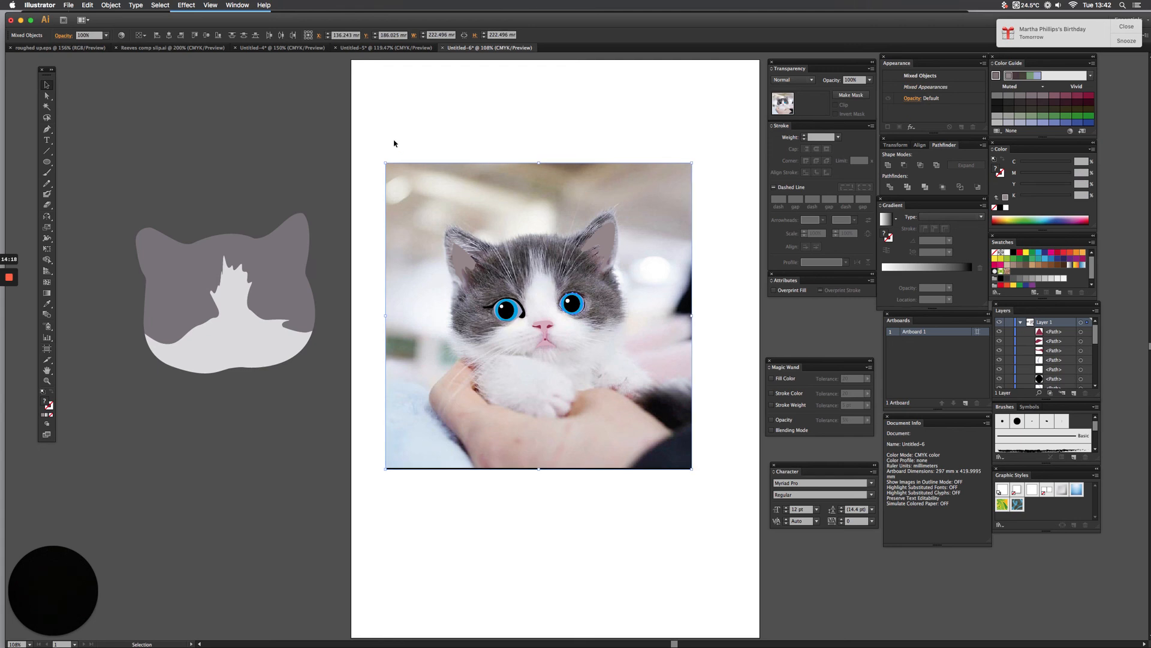
pyautogui.click(427, 189)
pyautogui.moveTo(397, 188); pyautogui.dragTo(704, 194)
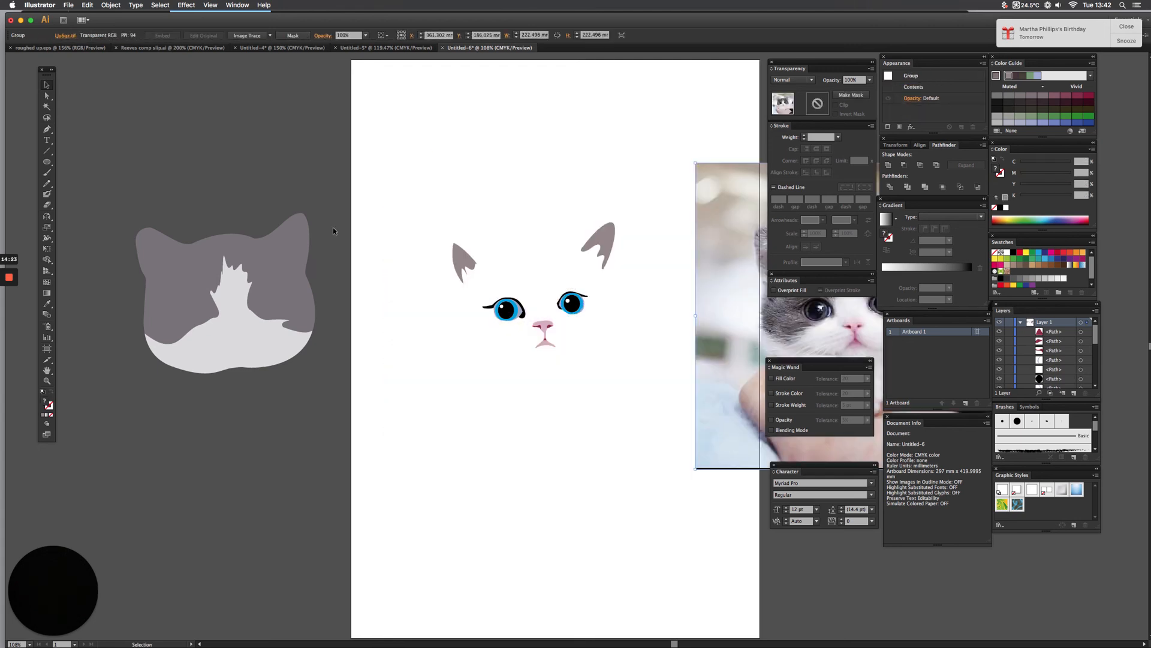
# Move the grey head shape and light muzzle shape about 222 mm right, into place behind the ears, eyes and nose
pyautogui.click(249, 350)
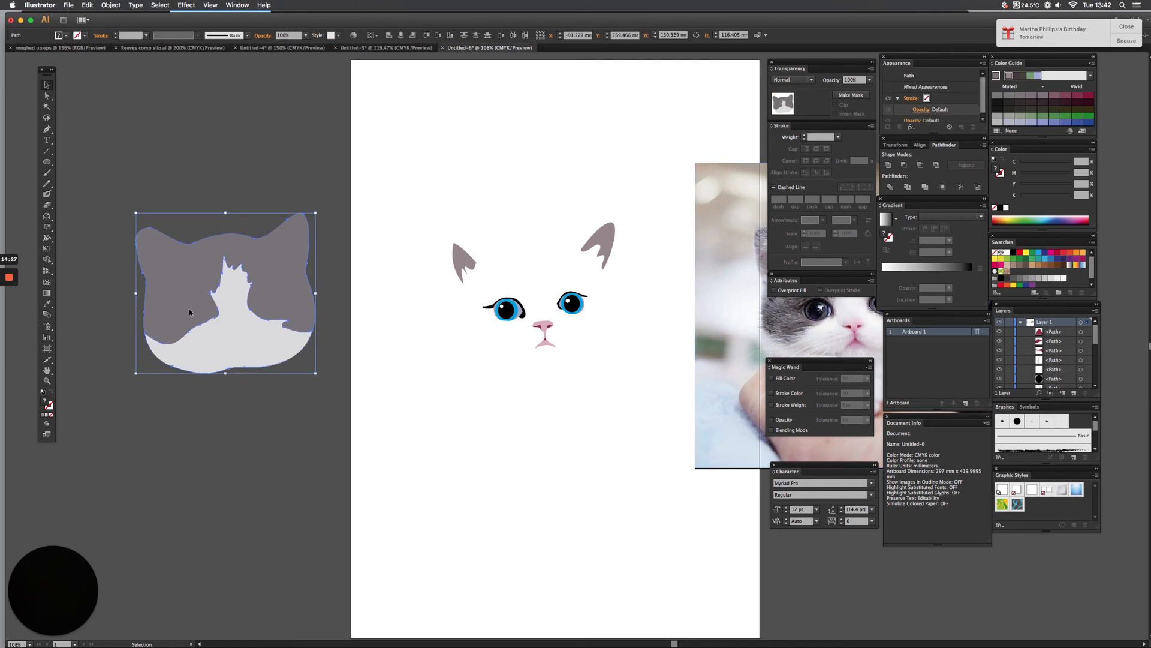
pyautogui.moveTo(188, 311); pyautogui.dragTo(499, 330)
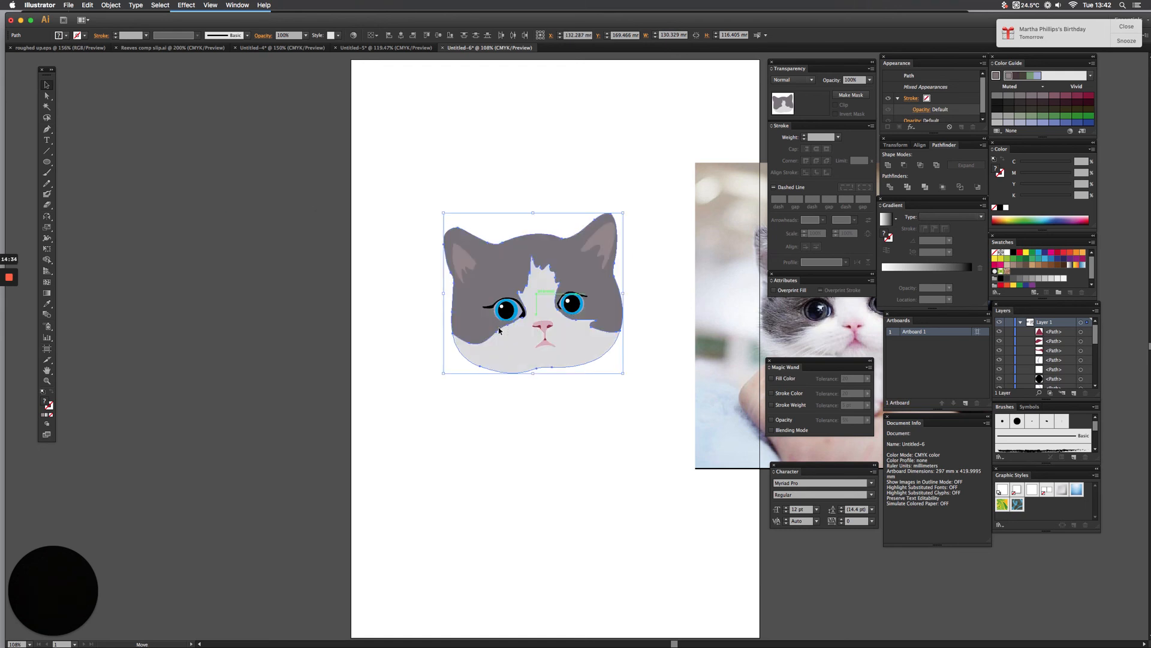
pyautogui.click(357, 295)
# Examine the assembled kitten face up close and compare its details with the photo beside it
pyautogui.press('z')
pyautogui.moveTo(398, 167); pyautogui.dragTo(674, 445)
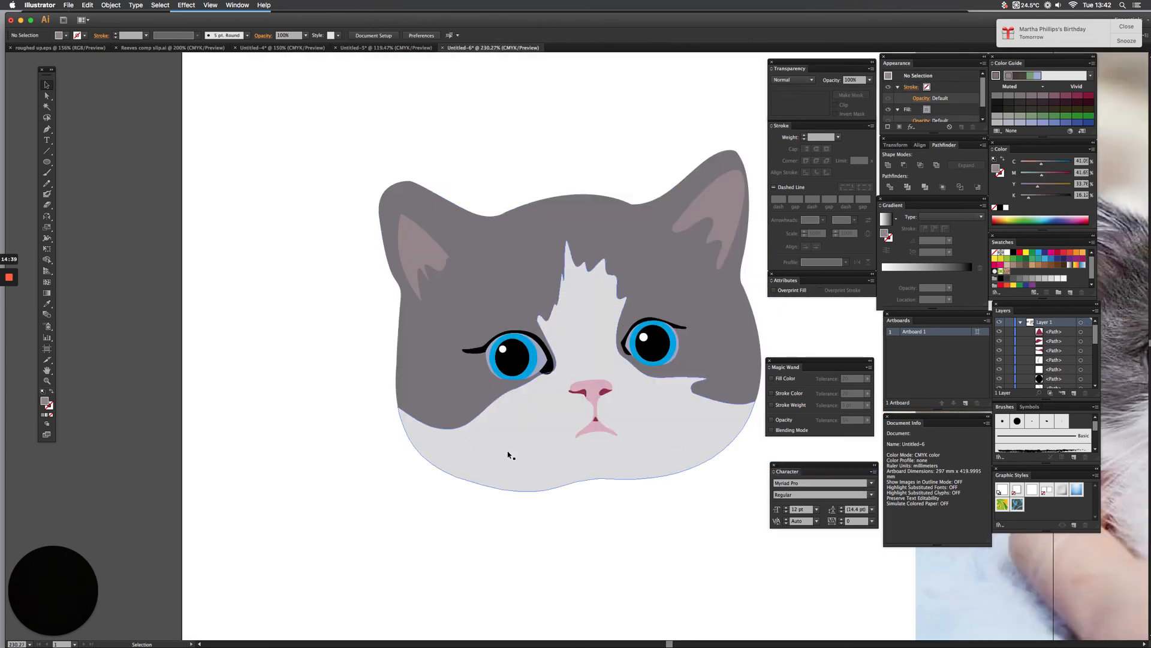
pyautogui.press('super+0')
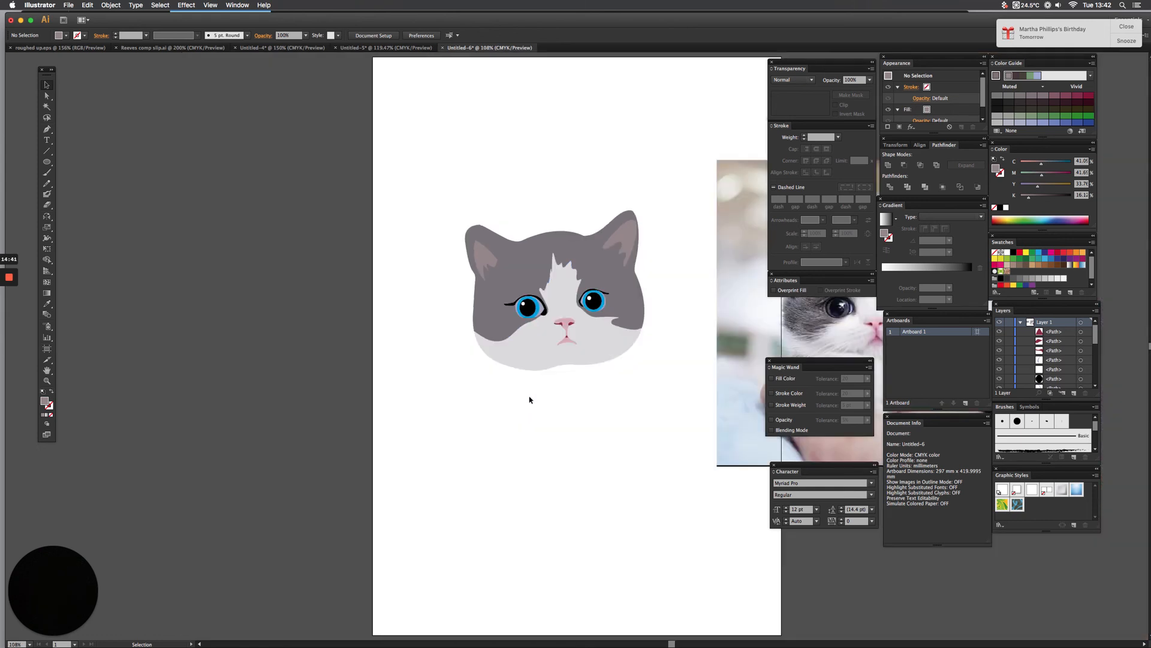
pyautogui.hscroll(5, 411, 386)
pyautogui.moveTo(661, 296); pyautogui.dragTo(600, 287)
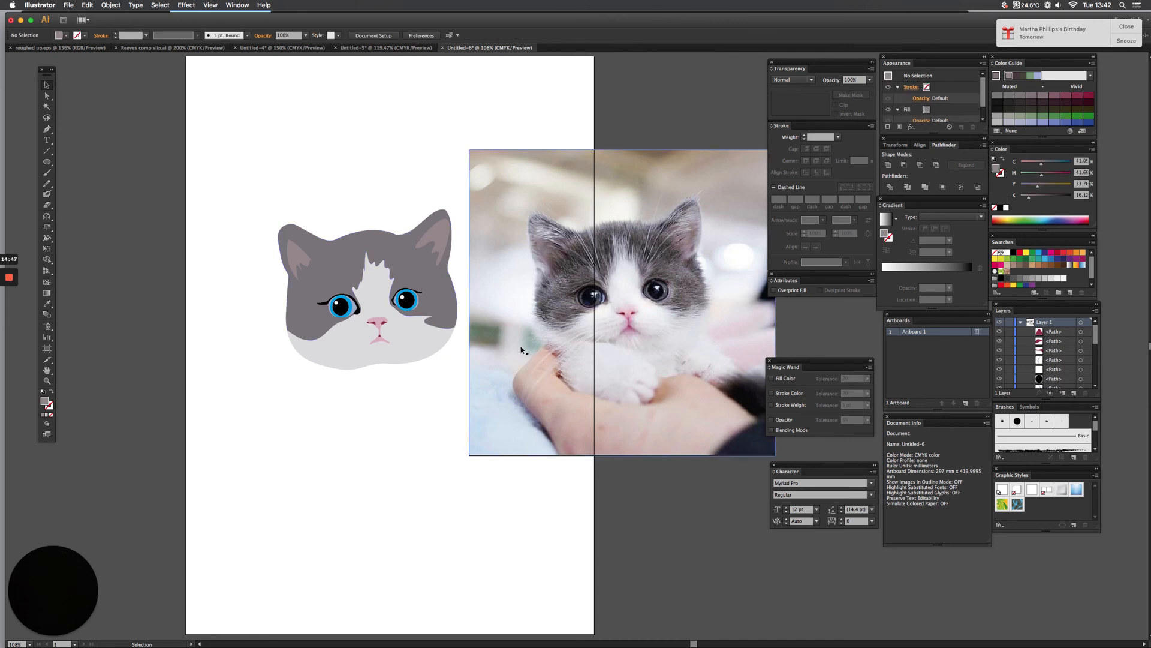
pyautogui.press('super+space')
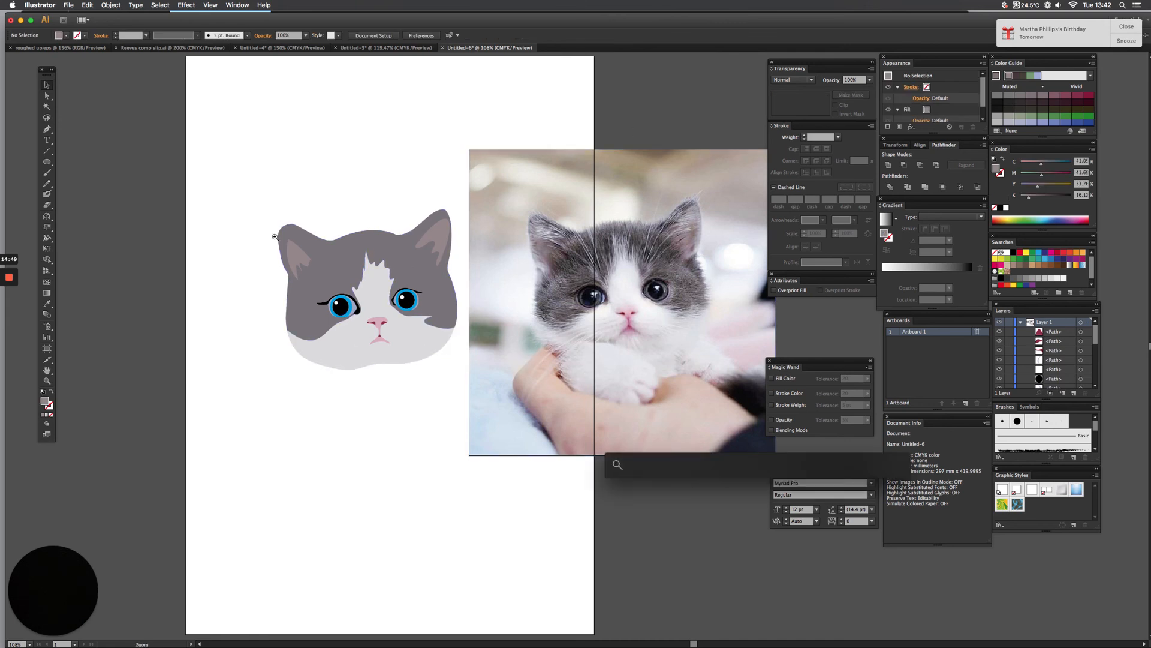
pyautogui.moveTo(235, 201)
pyautogui.mouseDown()
pyautogui.moveTo(474, 369)
pyautogui.moveTo(541, 384)
pyautogui.mouseUp()
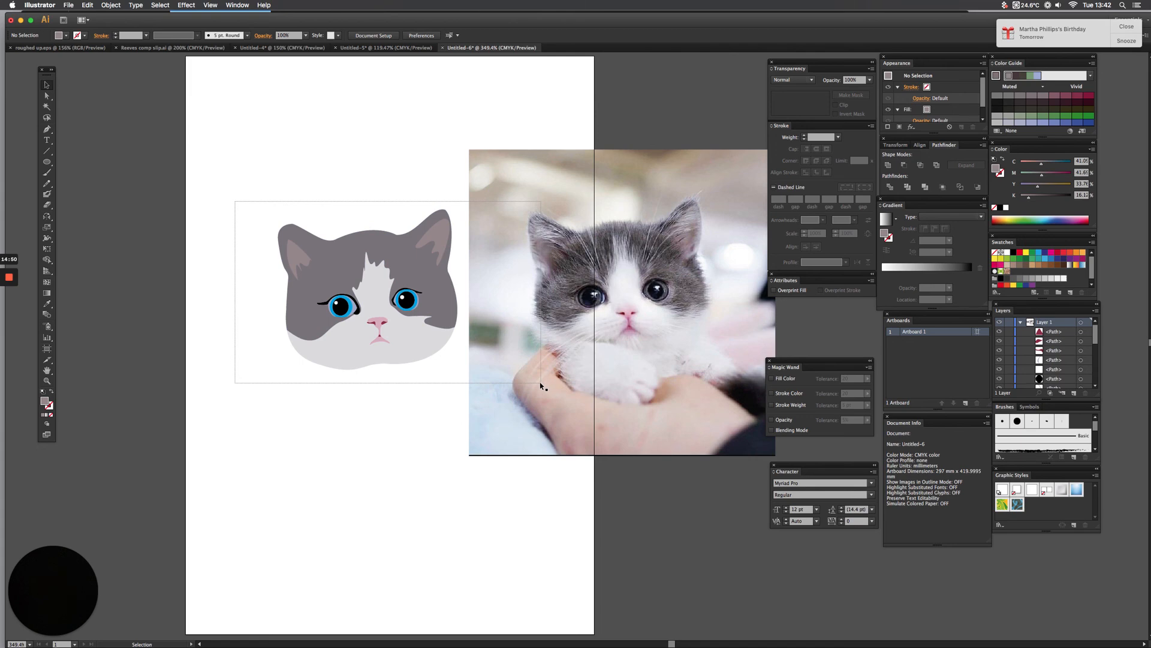
pyautogui.press('space')
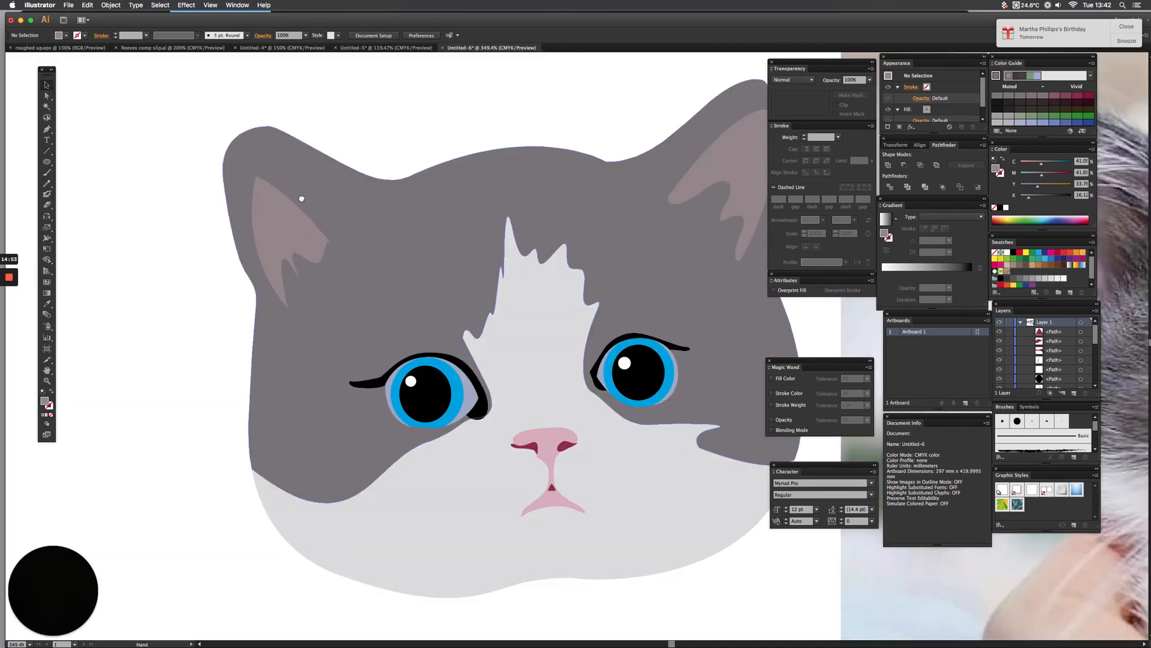
pyautogui.moveTo(561, 442); pyautogui.dragTo(382, 404)
pyautogui.moveTo(615, 411); pyautogui.dragTo(598, 401)
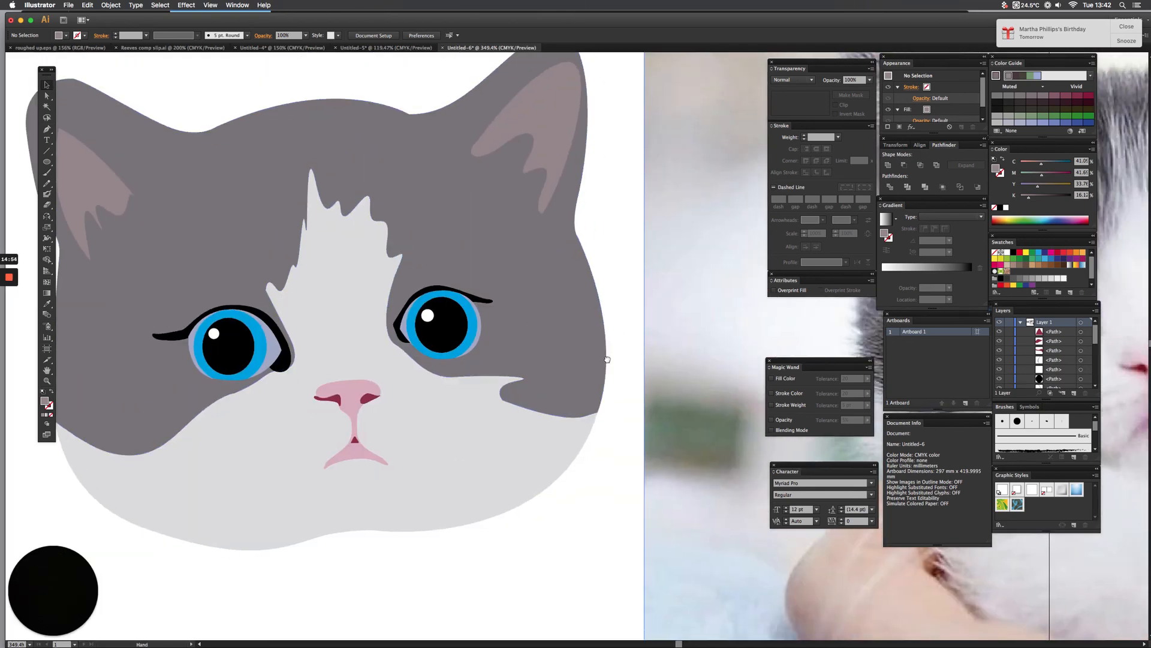
pyautogui.moveTo(608, 360); pyautogui.dragTo(601, 360)
pyautogui.moveTo(693, 341); pyautogui.dragTo(323, 324)
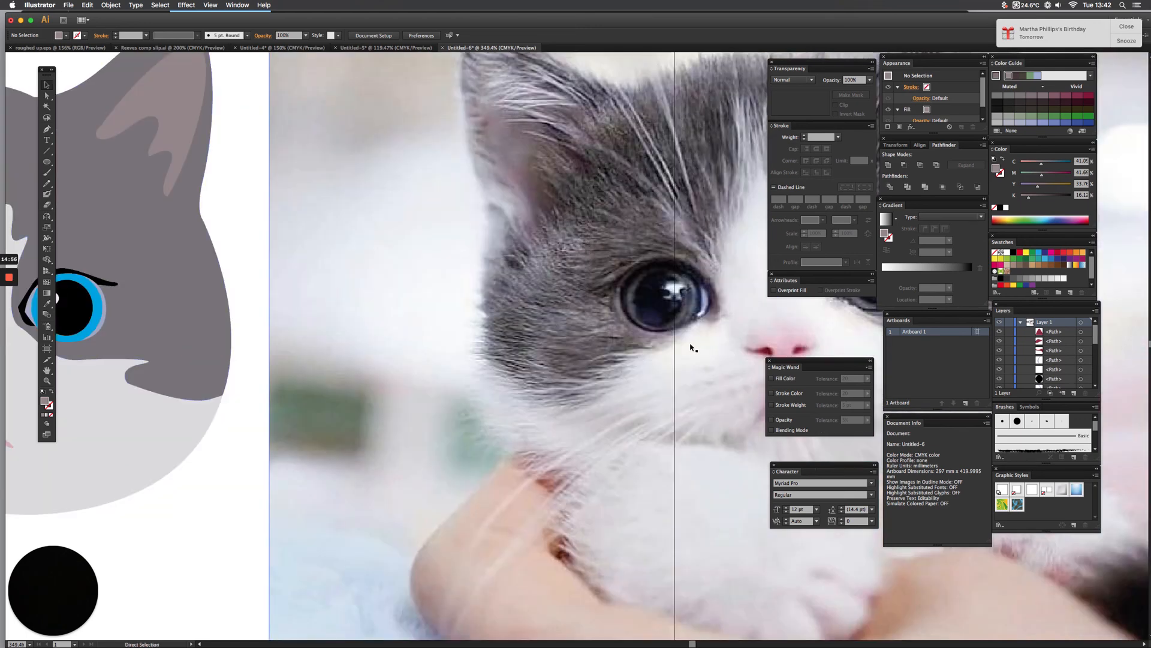
pyautogui.press('super+0')
pyautogui.press('space')
pyautogui.moveTo(672, 371); pyautogui.dragTo(510, 359)
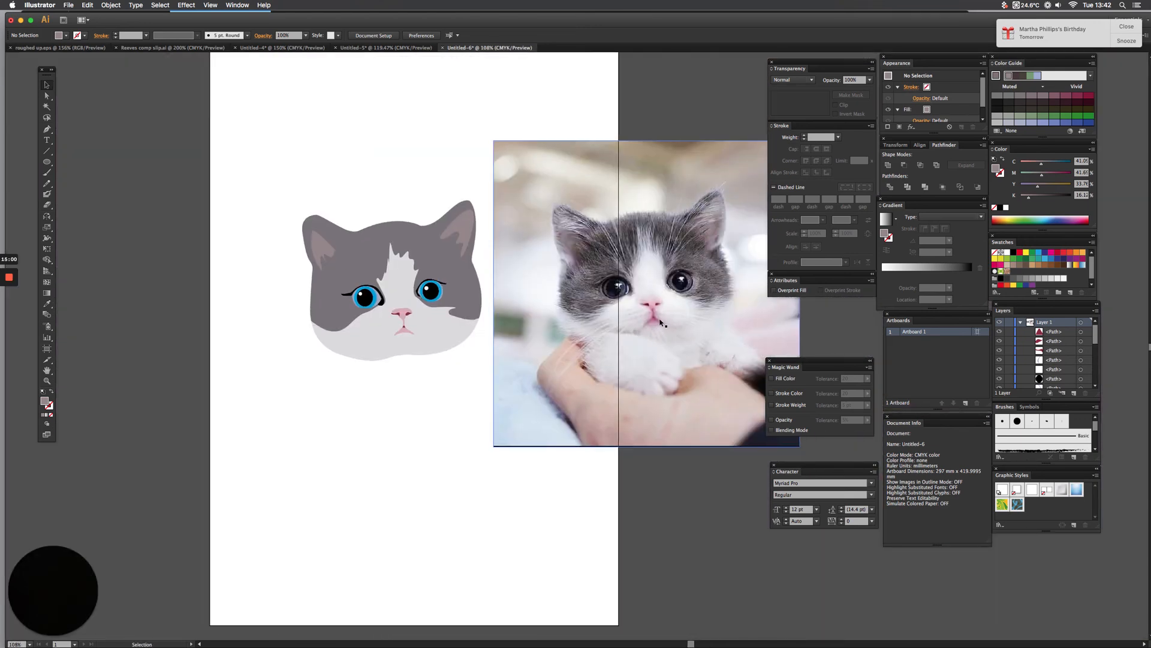
# Draw a thin curved crescent below the mouth's left corner with the Pen tool, filled with the light grey sampled from the muzzle
pyautogui.press('super+space')
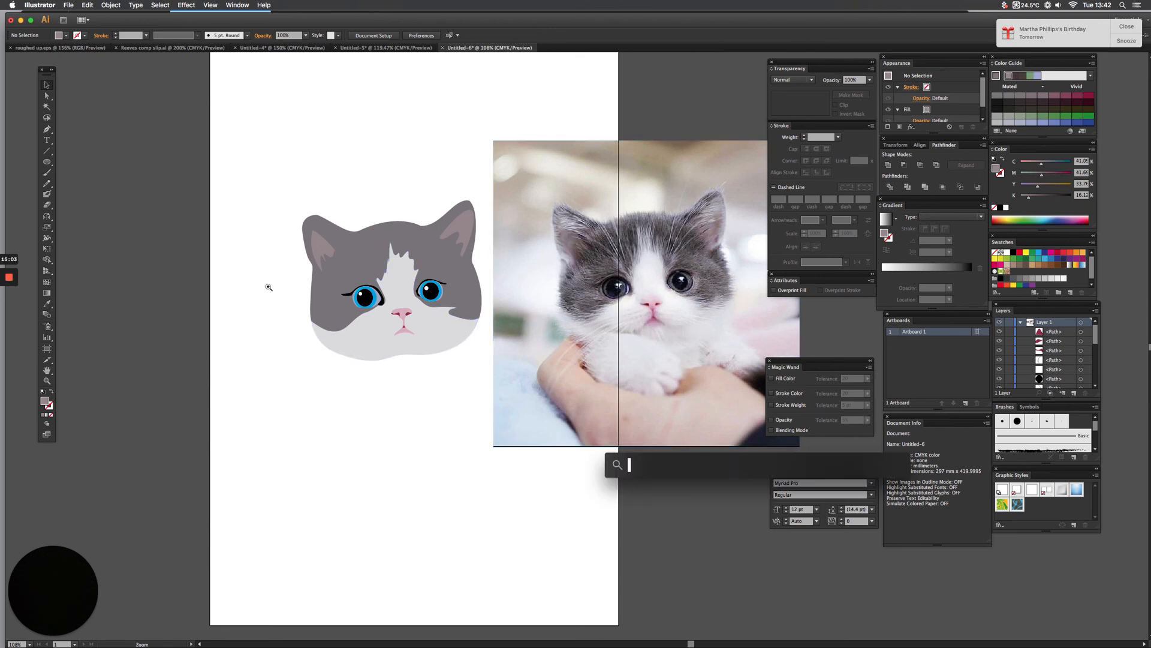
pyautogui.moveTo(196, 275)
pyautogui.mouseDown()
pyautogui.moveTo(416, 393)
pyautogui.moveTo(493, 410)
pyautogui.mouseUp()
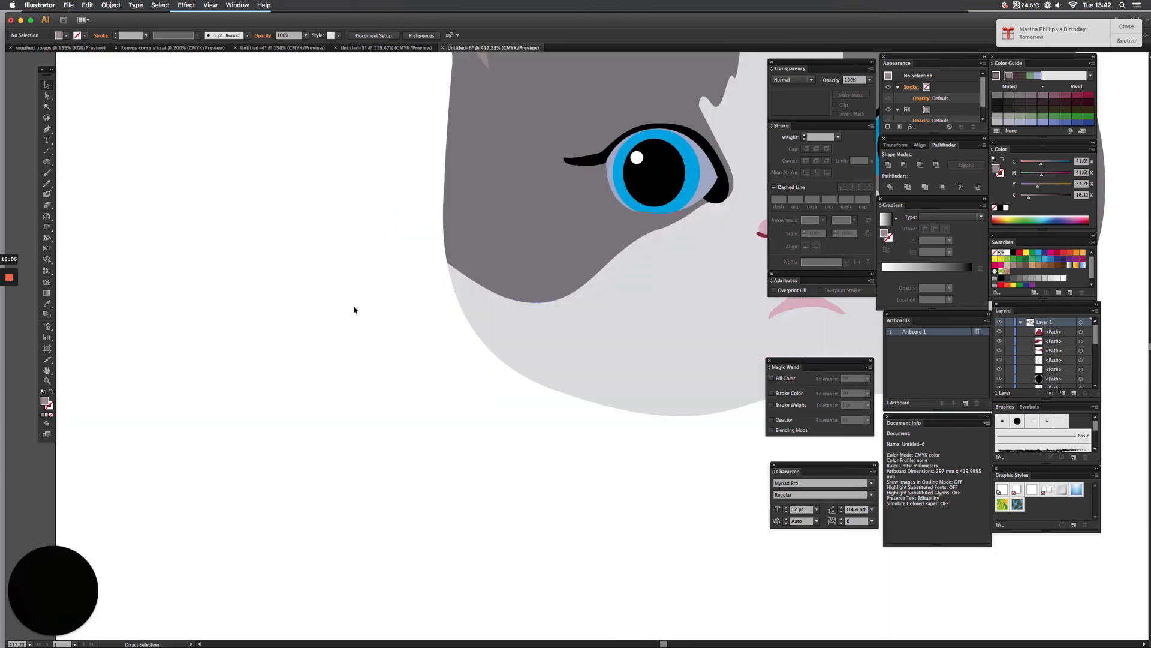
pyautogui.click(50, 128)
pyautogui.press('space')
pyautogui.moveTo(489, 338); pyautogui.dragTo(157, 324)
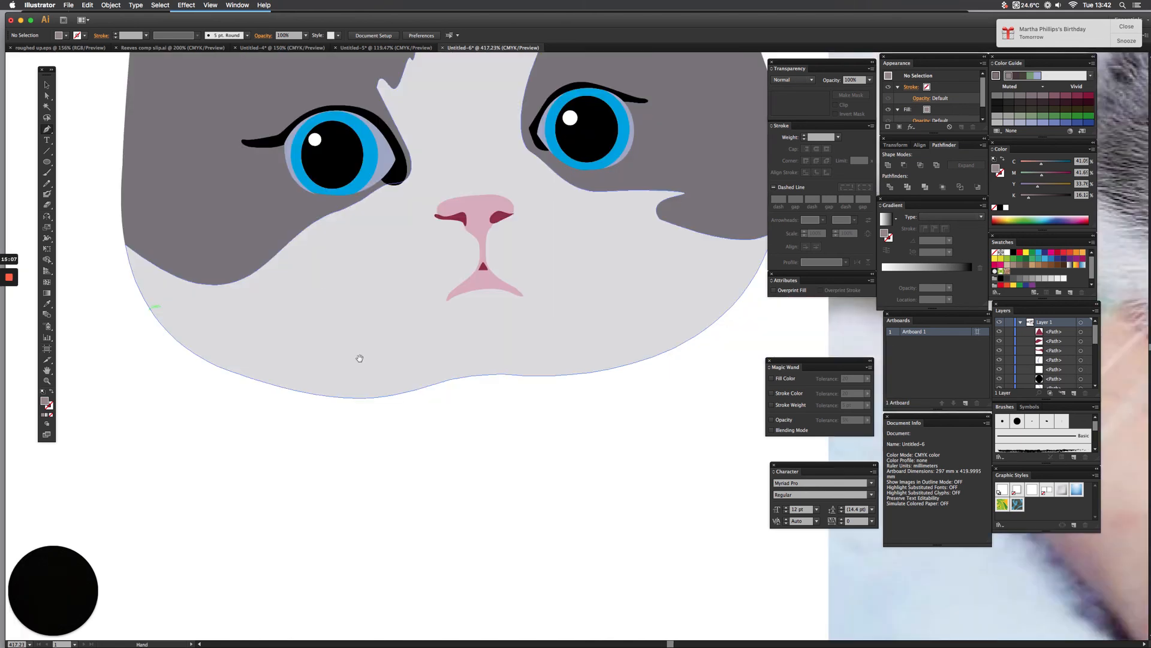
pyautogui.click(442, 309)
pyautogui.moveTo(291, 356); pyautogui.dragTo(197, 314)
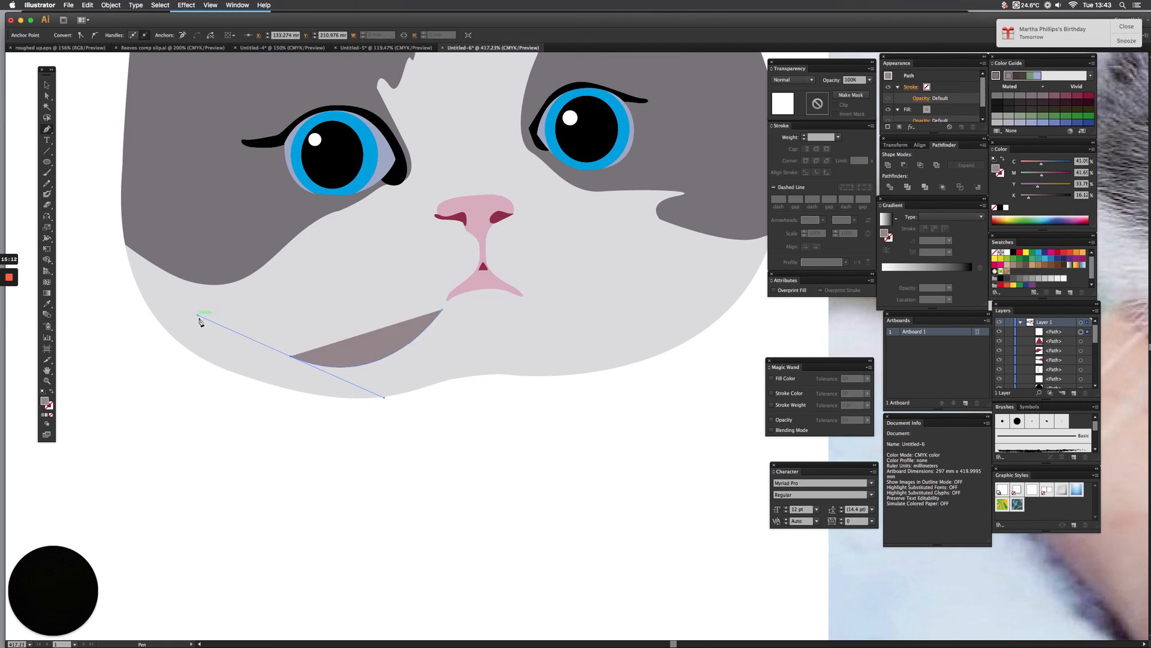
pyautogui.click(296, 359)
pyautogui.moveTo(442, 310); pyautogui.dragTo(518, 241)
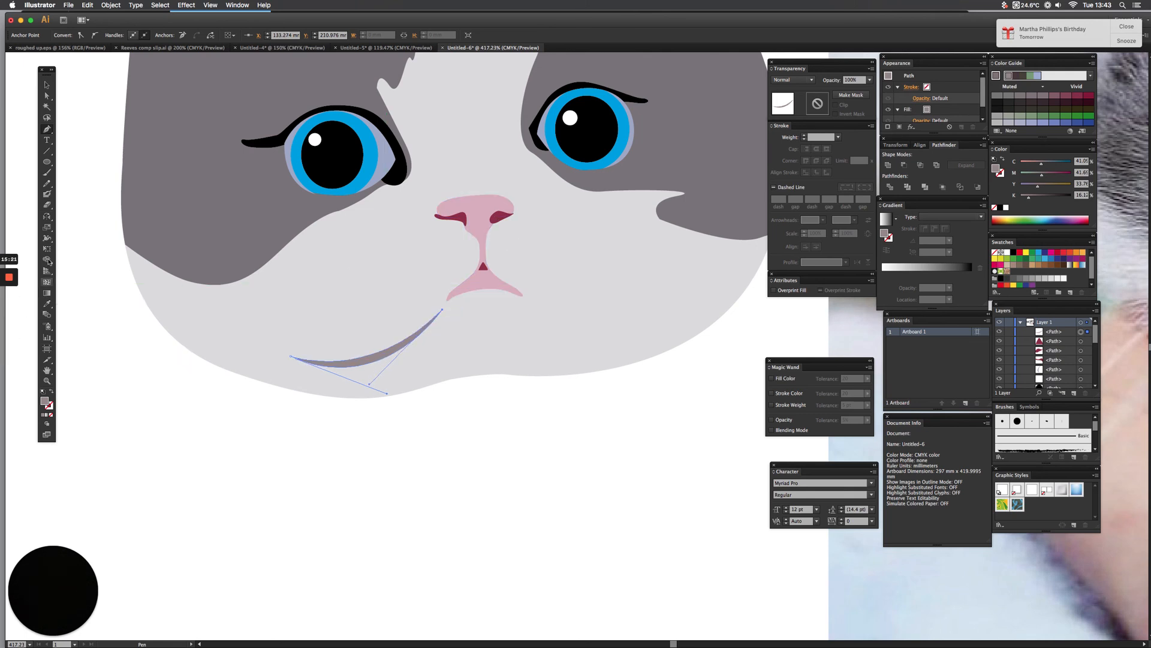
pyautogui.click(47, 304)
pyautogui.click(231, 314)
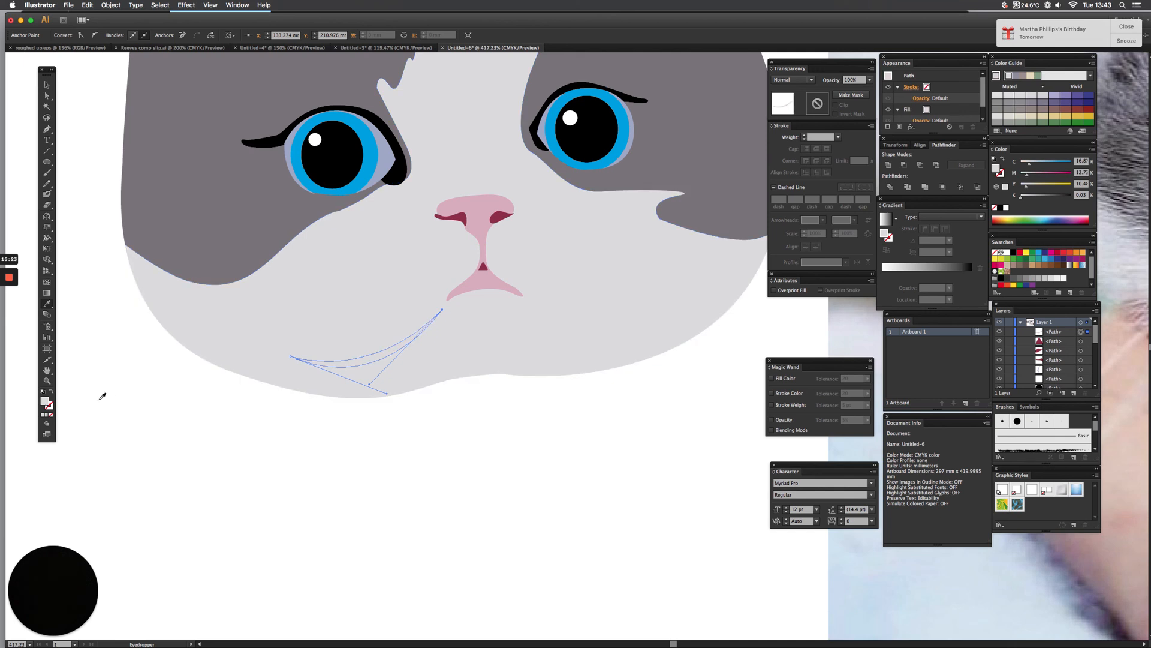
# Darken the fill of the crescent below the mouth's left corner to grey #b1b1b2
pyautogui.doubleClick(45, 402)
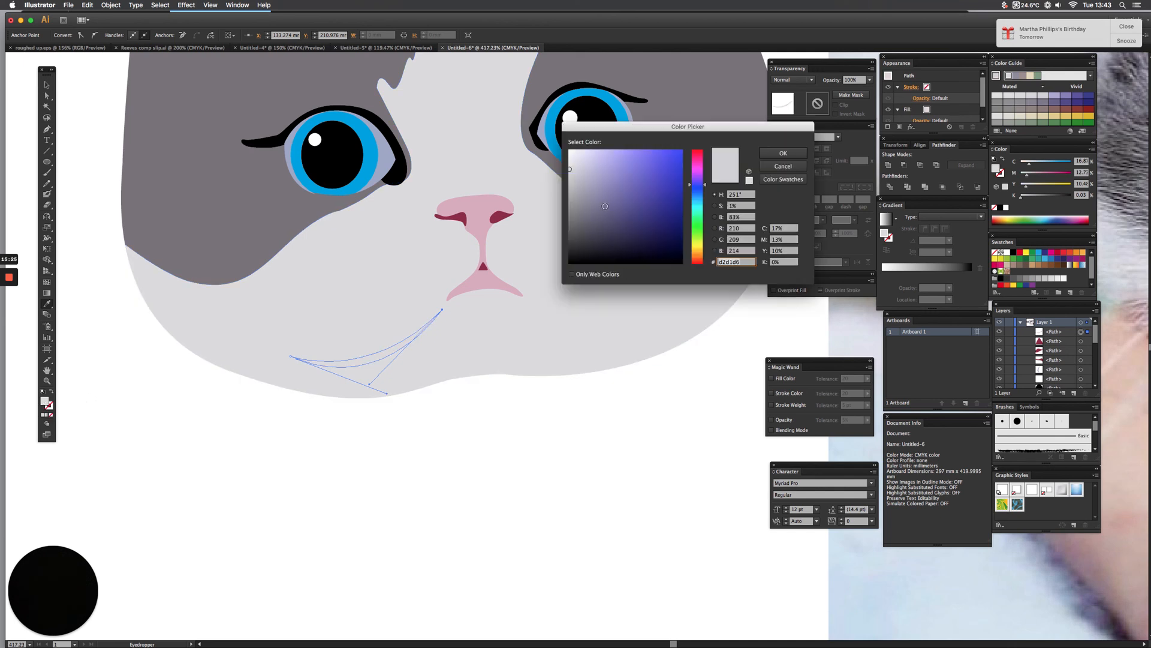
pyautogui.click(570, 184)
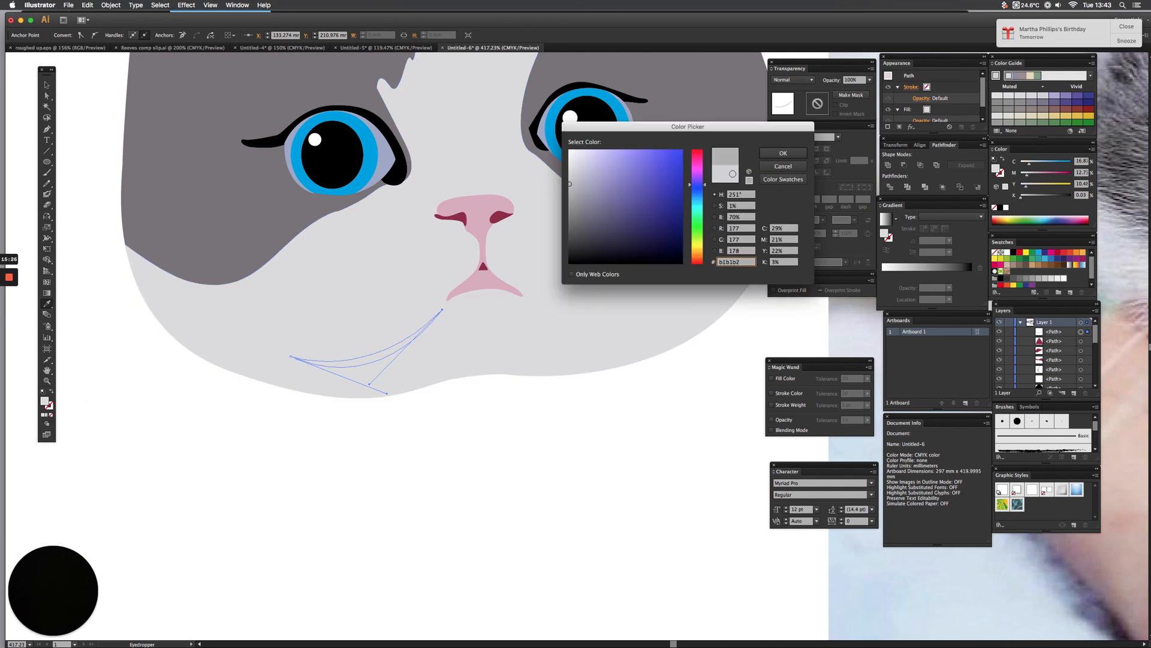
pyautogui.click(782, 153)
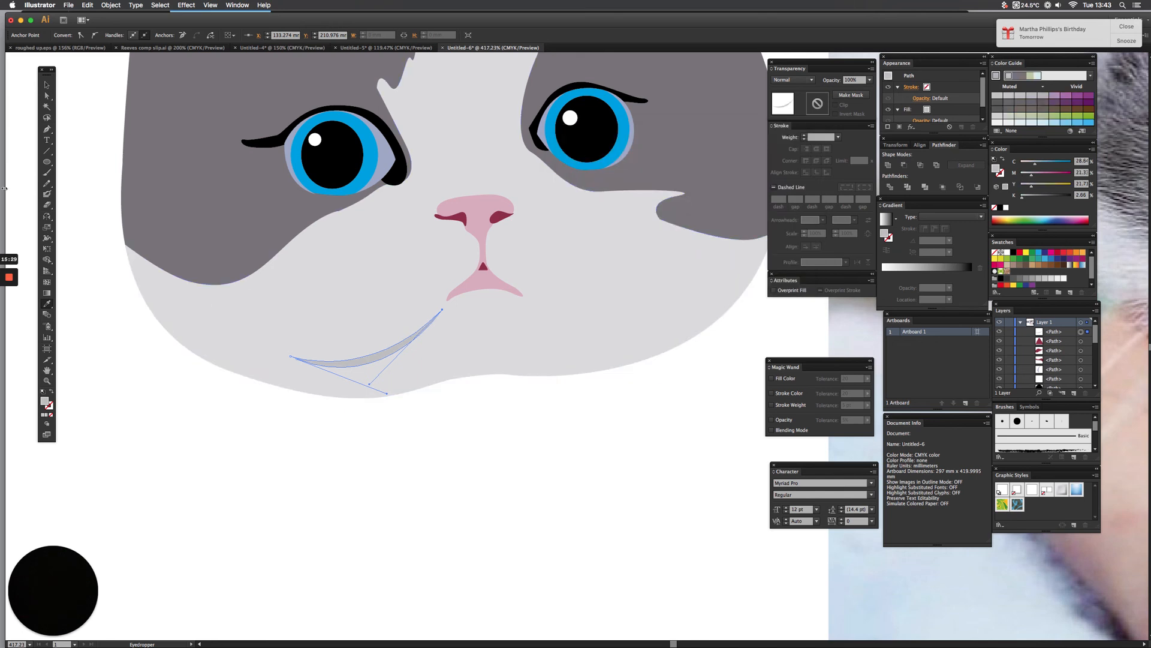
# Draw a matching thin grey crescent about 27 mm wide below the mouth's right corner with the Pen tool, and deselect it
pyautogui.click(47, 128)
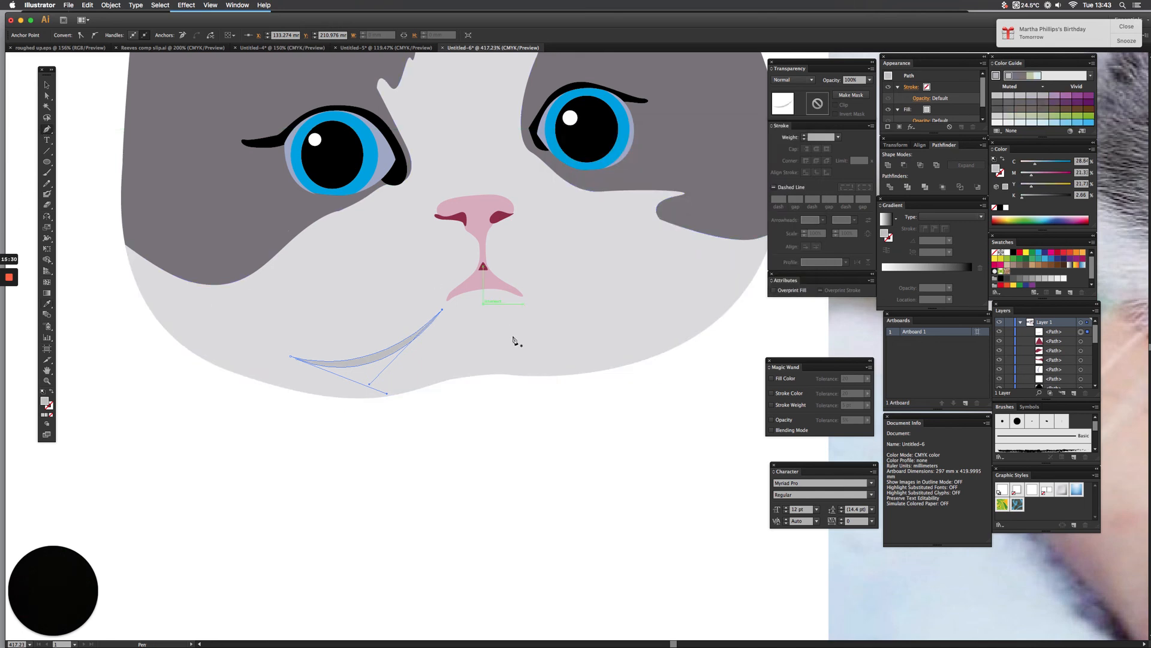
pyautogui.click(532, 304)
pyautogui.moveTo(678, 297); pyautogui.dragTo(764, 223)
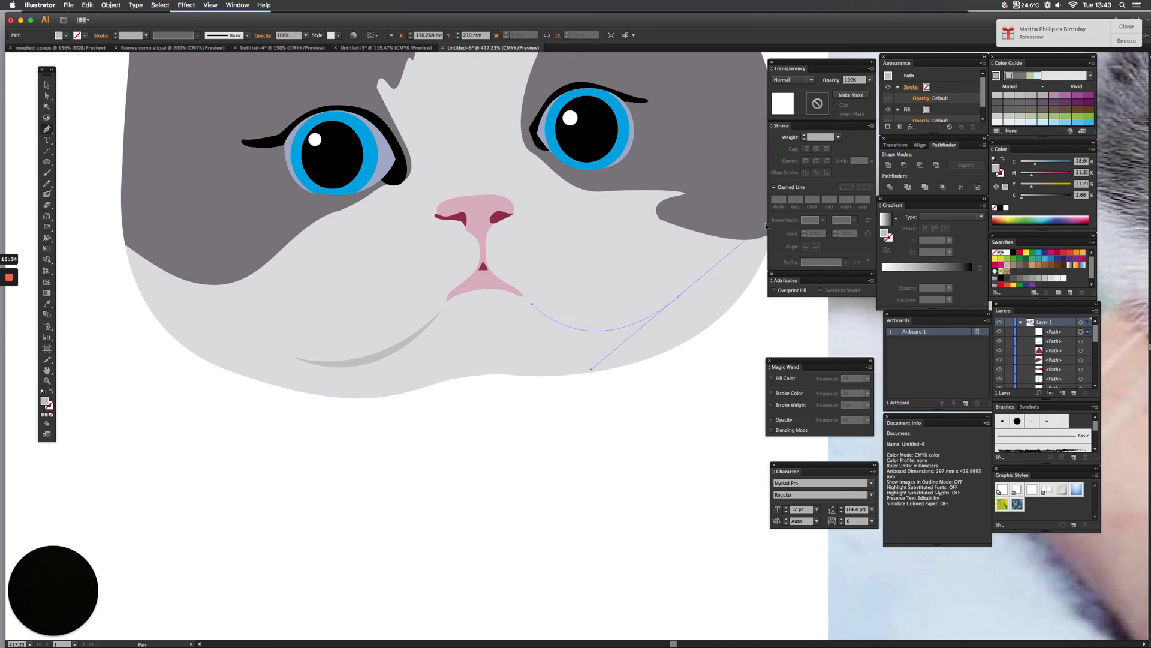
pyautogui.click(678, 298)
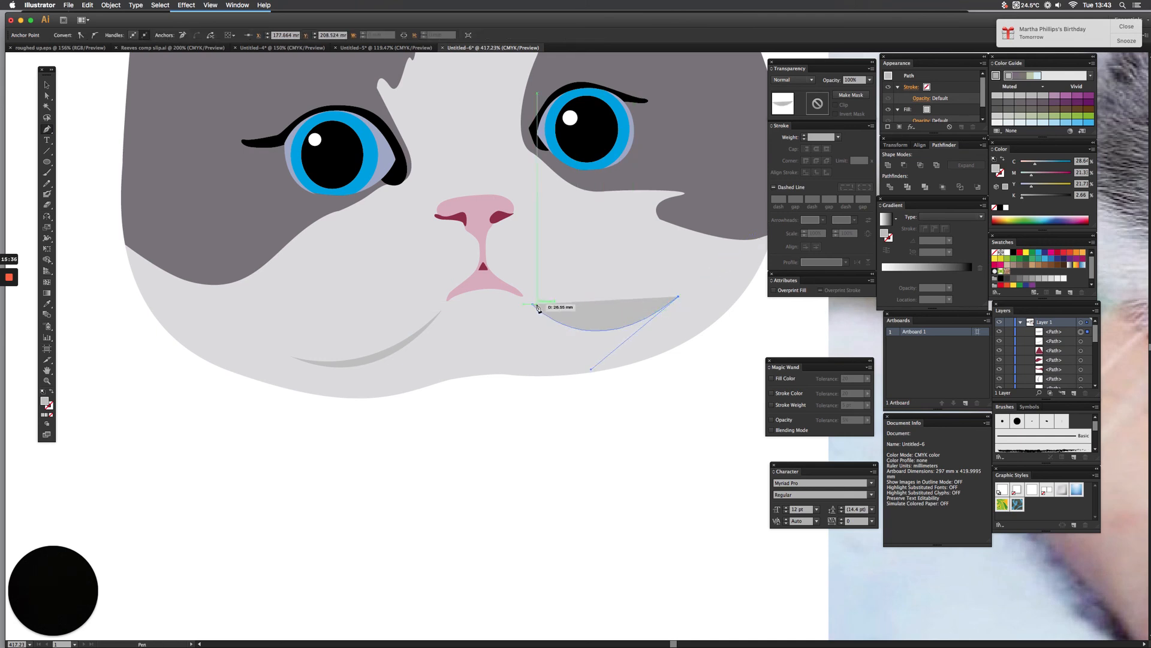
pyautogui.moveTo(534, 306); pyautogui.dragTo(462, 256)
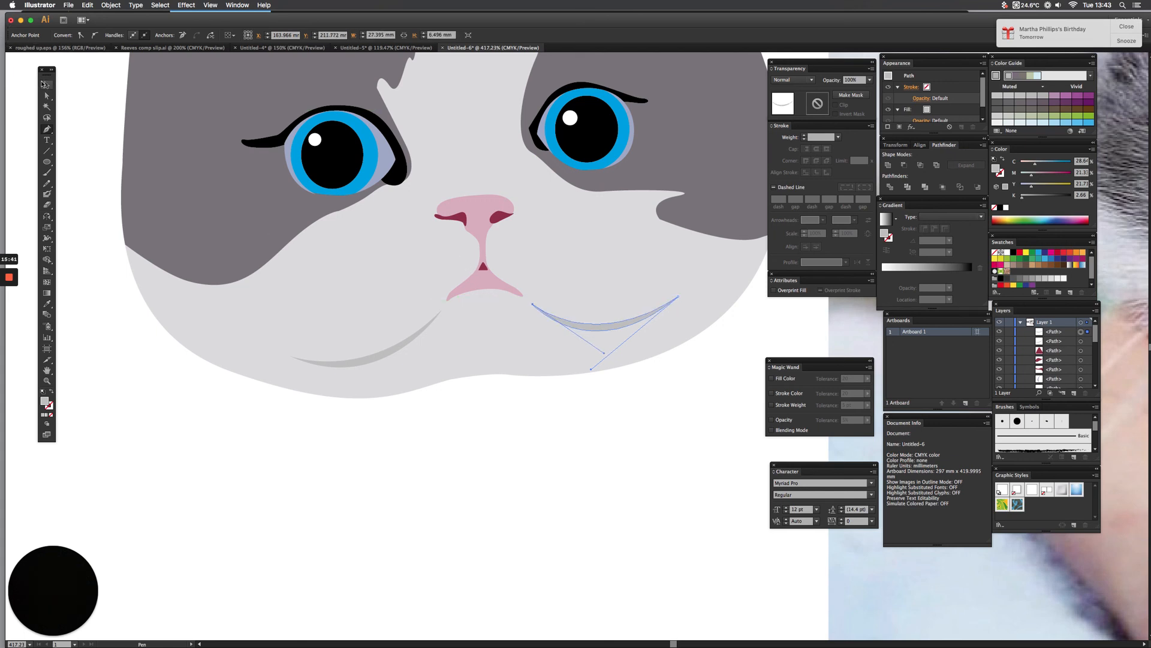
pyautogui.click(43, 84)
pyautogui.click(76, 96)
# Move the kitten face and the photo together to the left, with the face just inside the artboard's left edge, and deselect them
pyautogui.press('super+0')
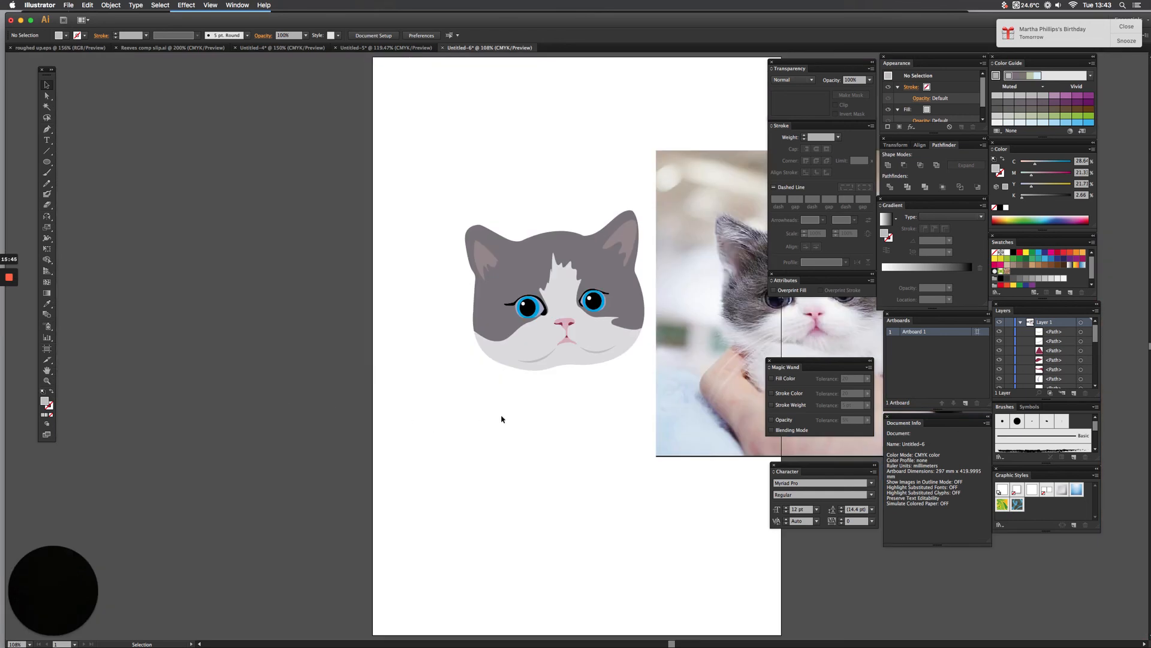
pyautogui.moveTo(502, 418); pyautogui.dragTo(332, 417)
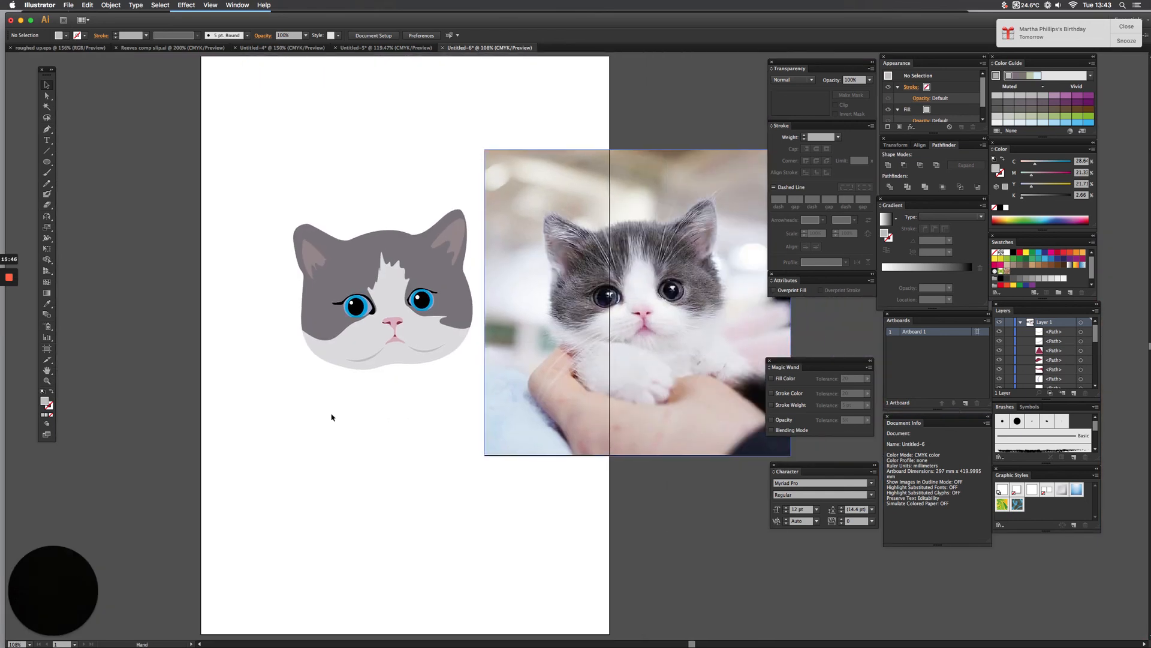
pyautogui.moveTo(259, 162)
pyautogui.mouseDown()
pyautogui.moveTo(528, 380)
pyautogui.moveTo(527, 407)
pyautogui.mouseUp()
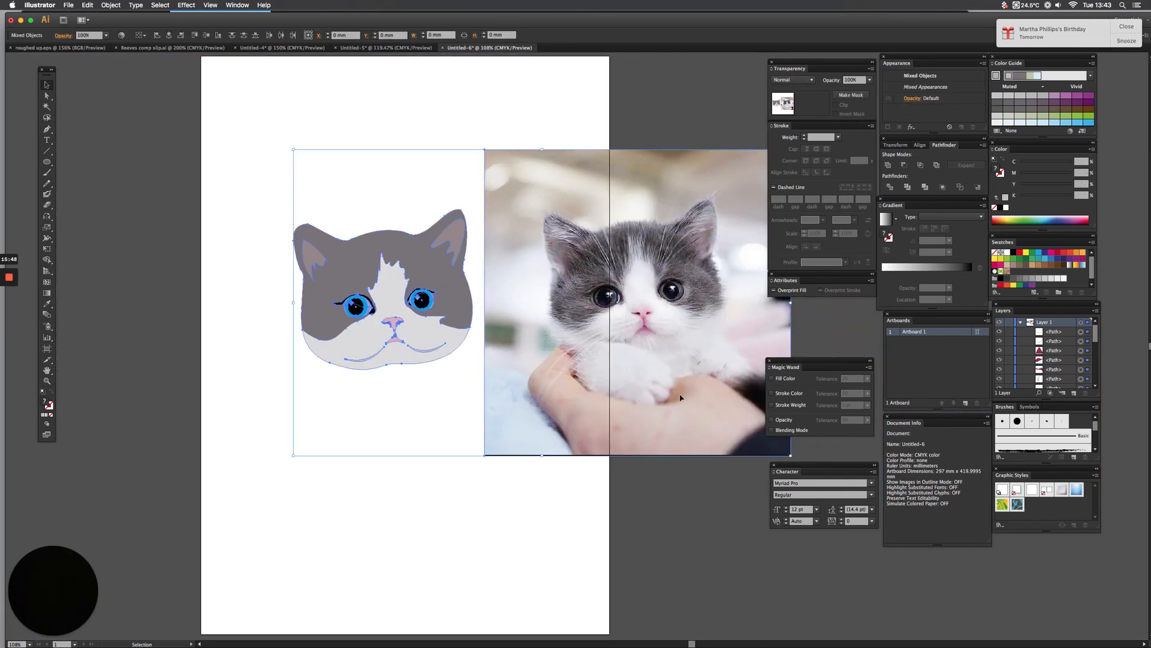
pyautogui.moveTo(682, 396)
pyautogui.mouseDown()
pyautogui.moveTo(623, 390)
pyautogui.moveTo(349, 251)
pyautogui.mouseUp()
pyautogui.moveTo(274, 186); pyautogui.dragTo(390, 198)
pyautogui.click(299, 204)
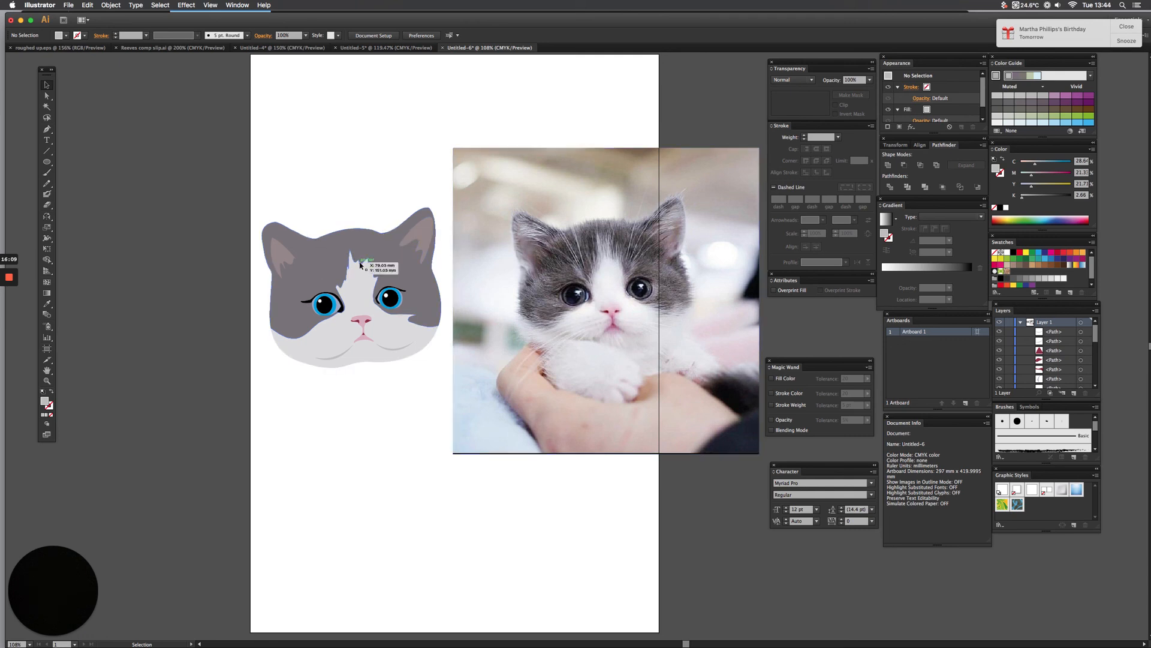
pyautogui.moveTo(9, 280)
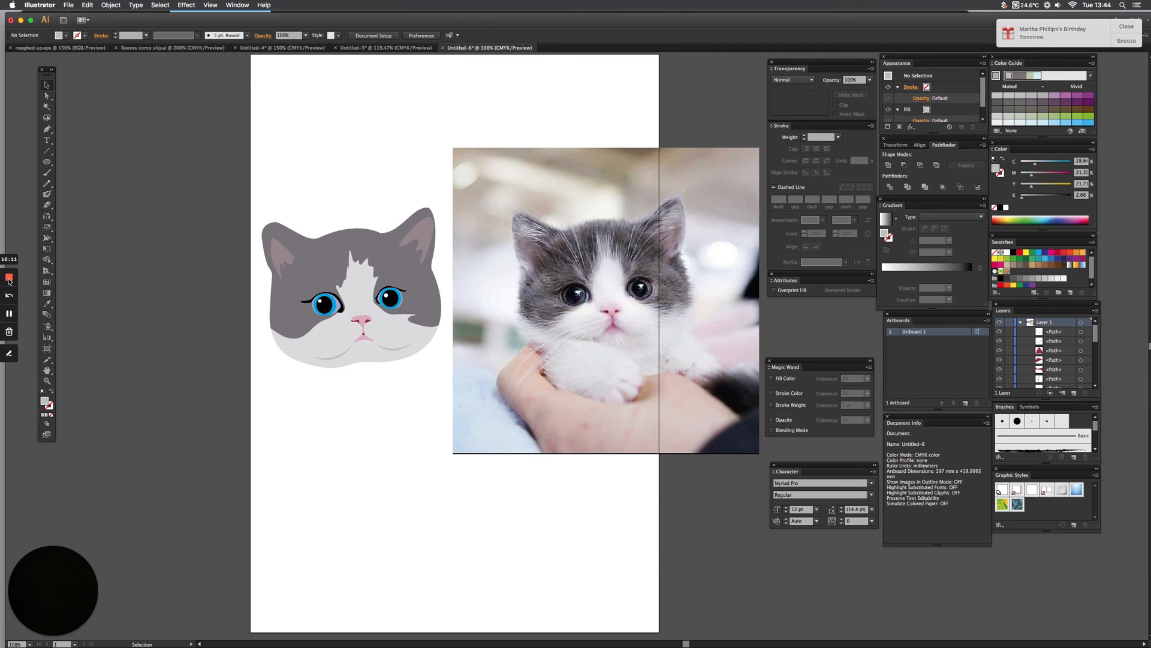